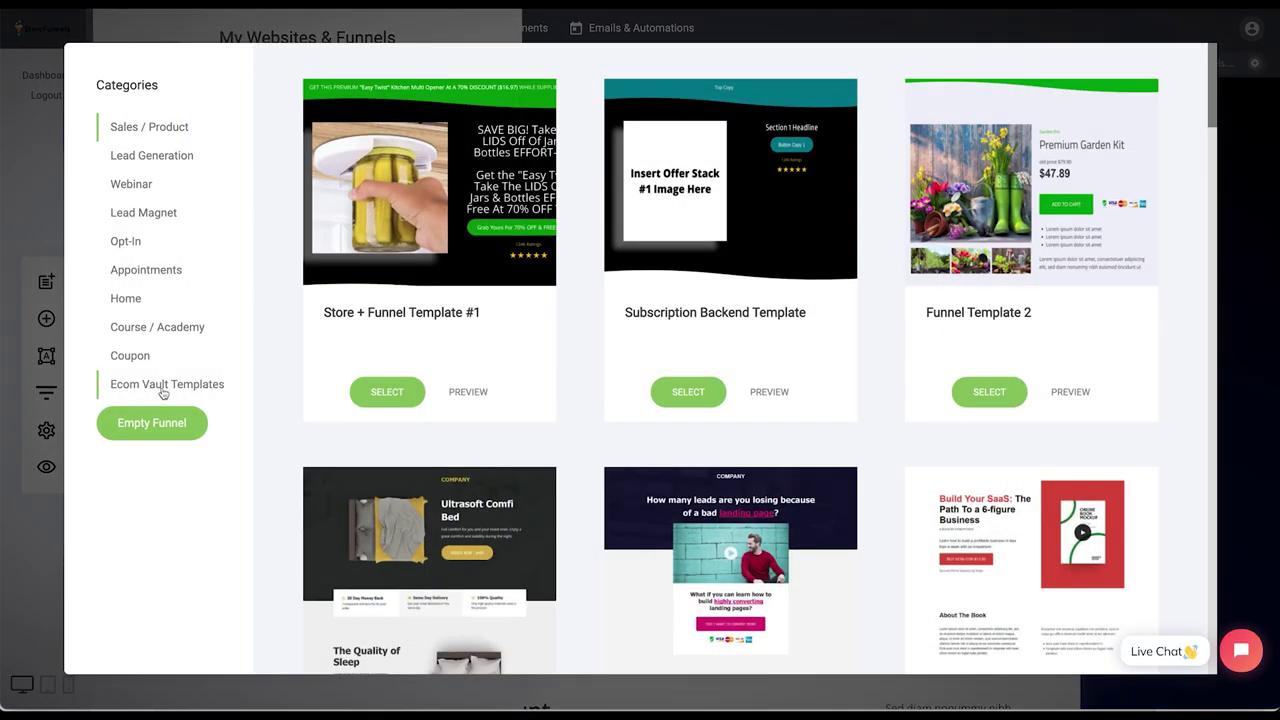
# Browse the Opt-In, Webinar and Ecom Vault Templates categories of the funnel template library
pyautogui.click(137, 246)
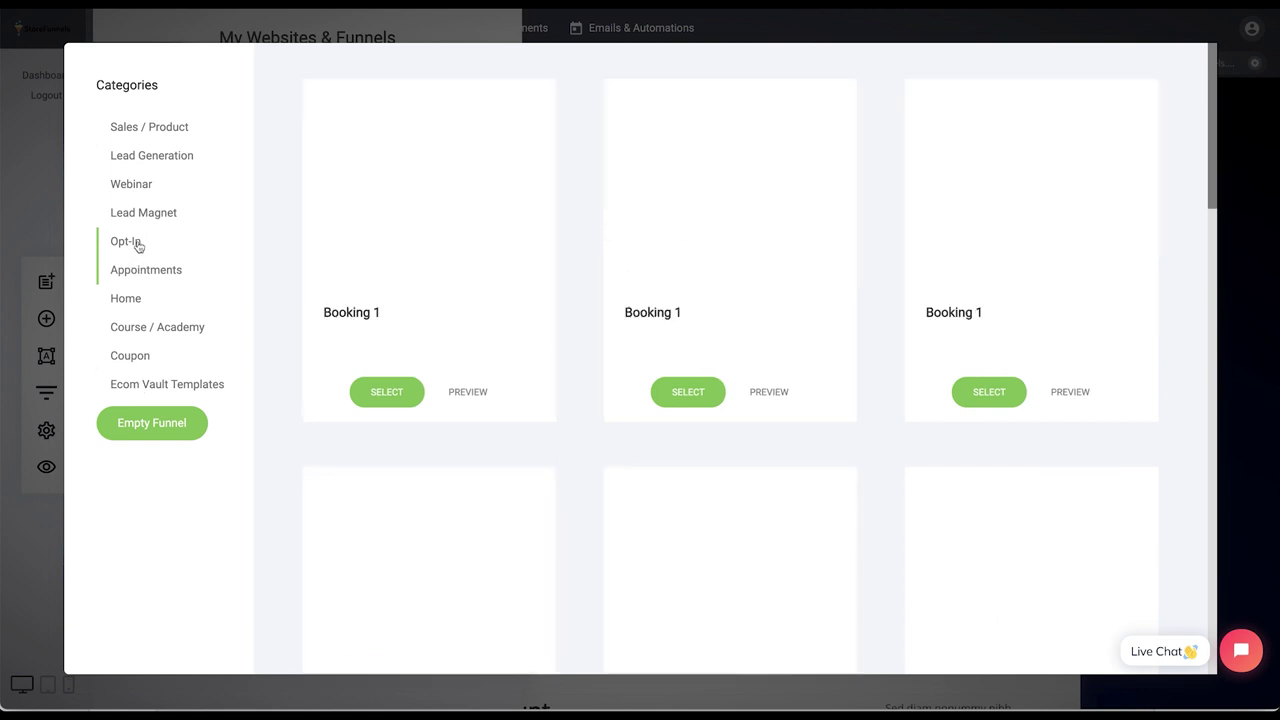
pyautogui.click(137, 187)
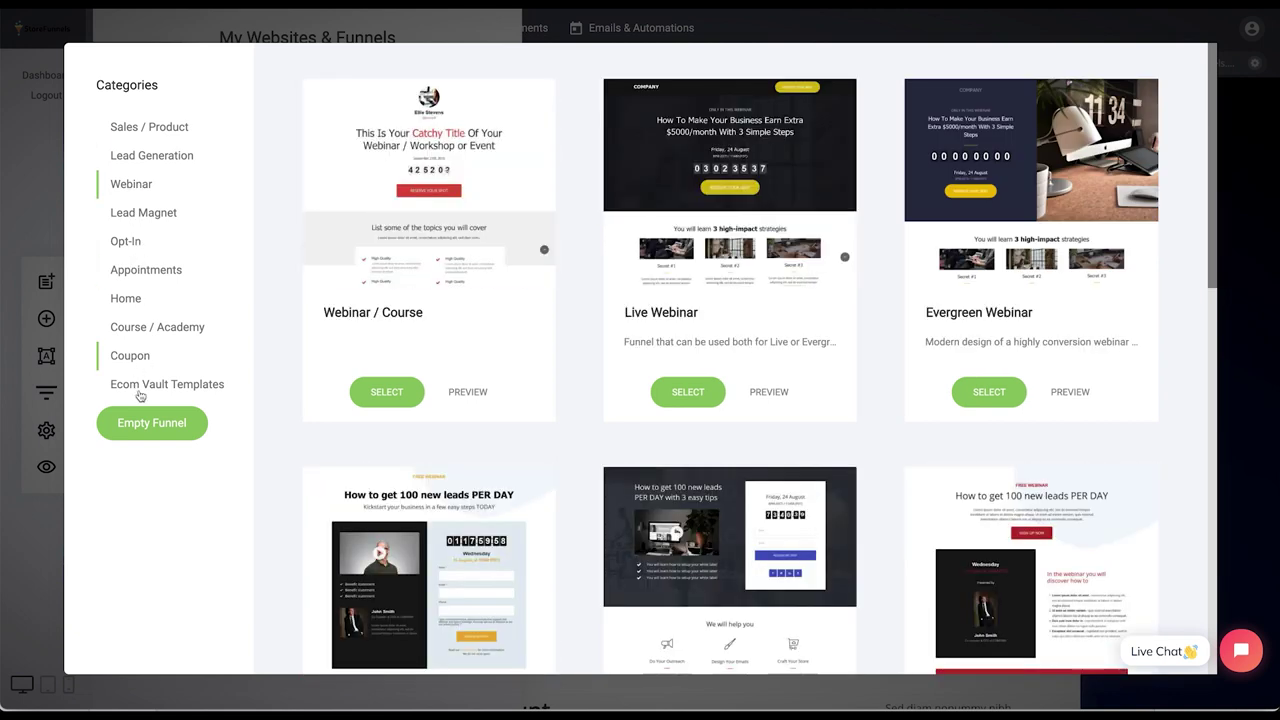
pyautogui.click(190, 392)
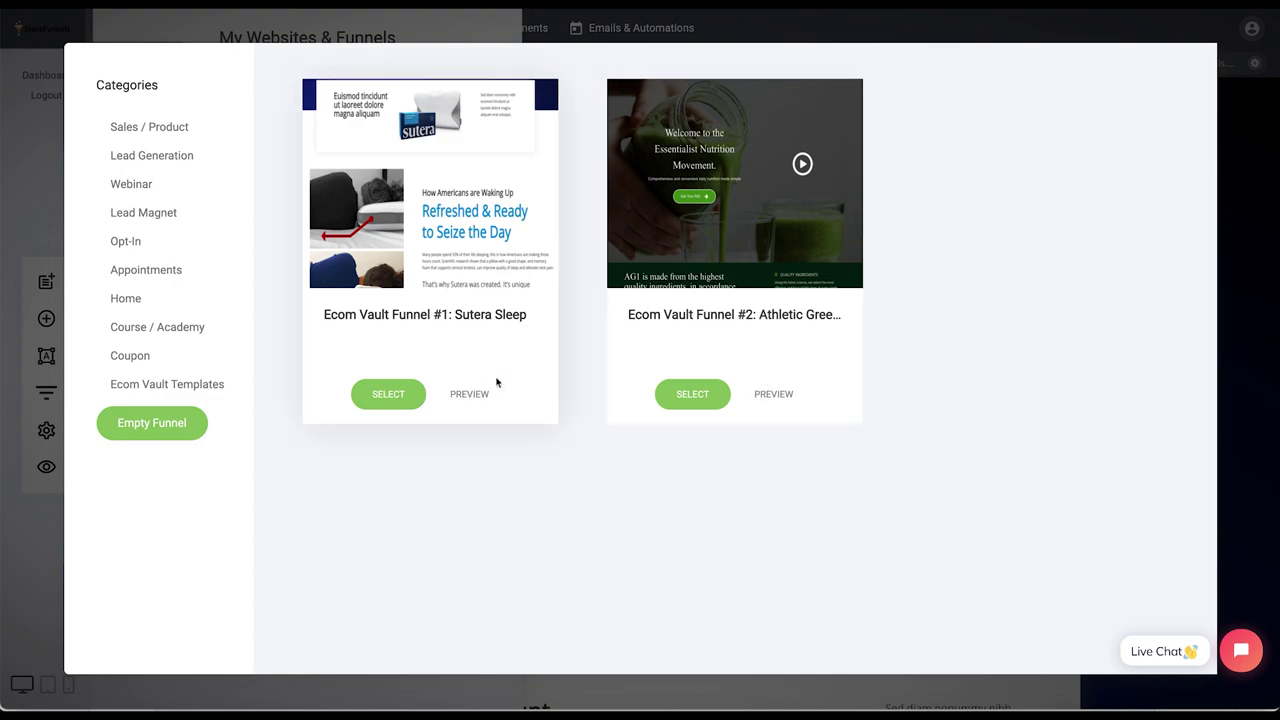
# Preview the landing page of the template "Ecom Vault Funnel #1: Sutera Sleep" and close the preview
pyautogui.click(470, 396)
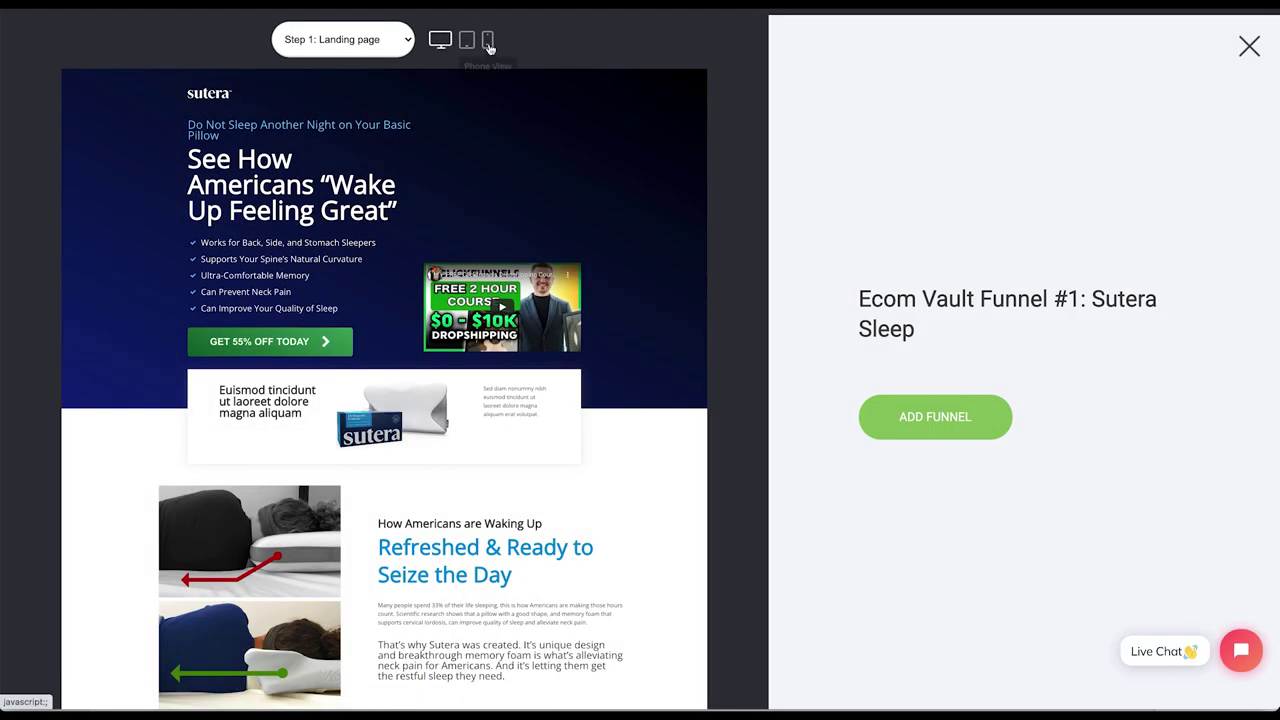
pyautogui.scroll(-5, 464, 288)
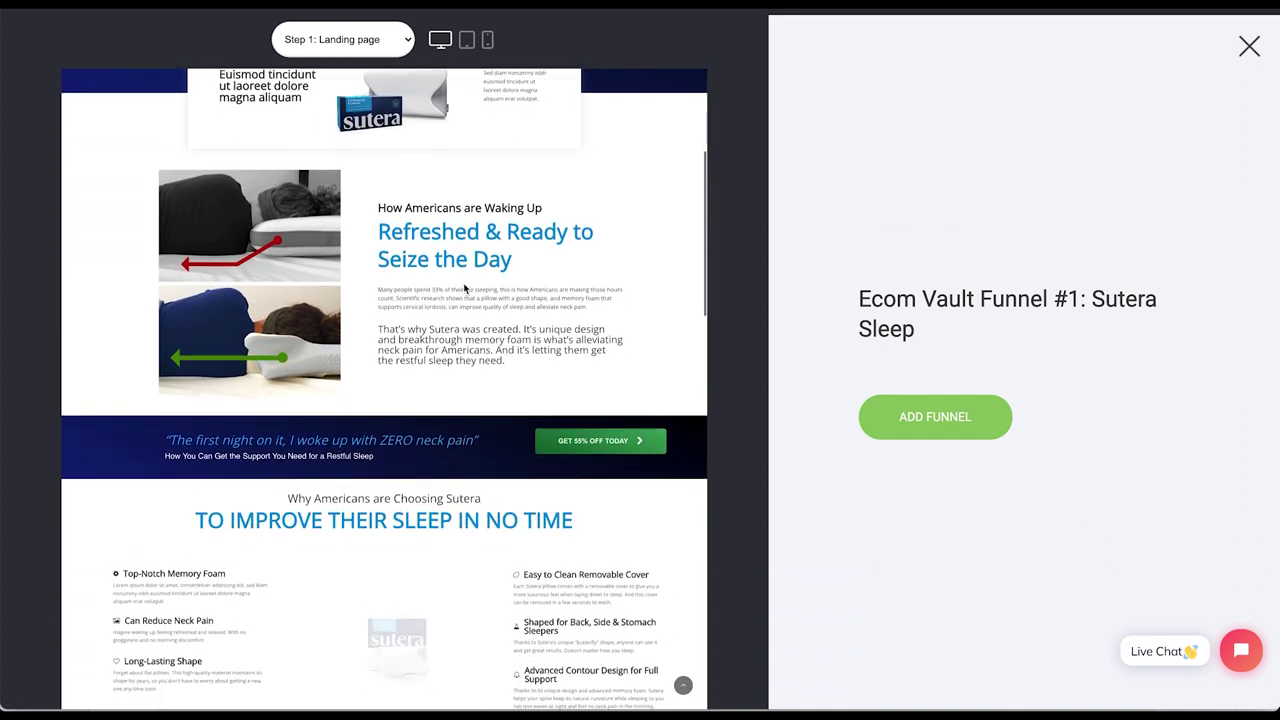
pyautogui.scroll(-7, 464, 288)
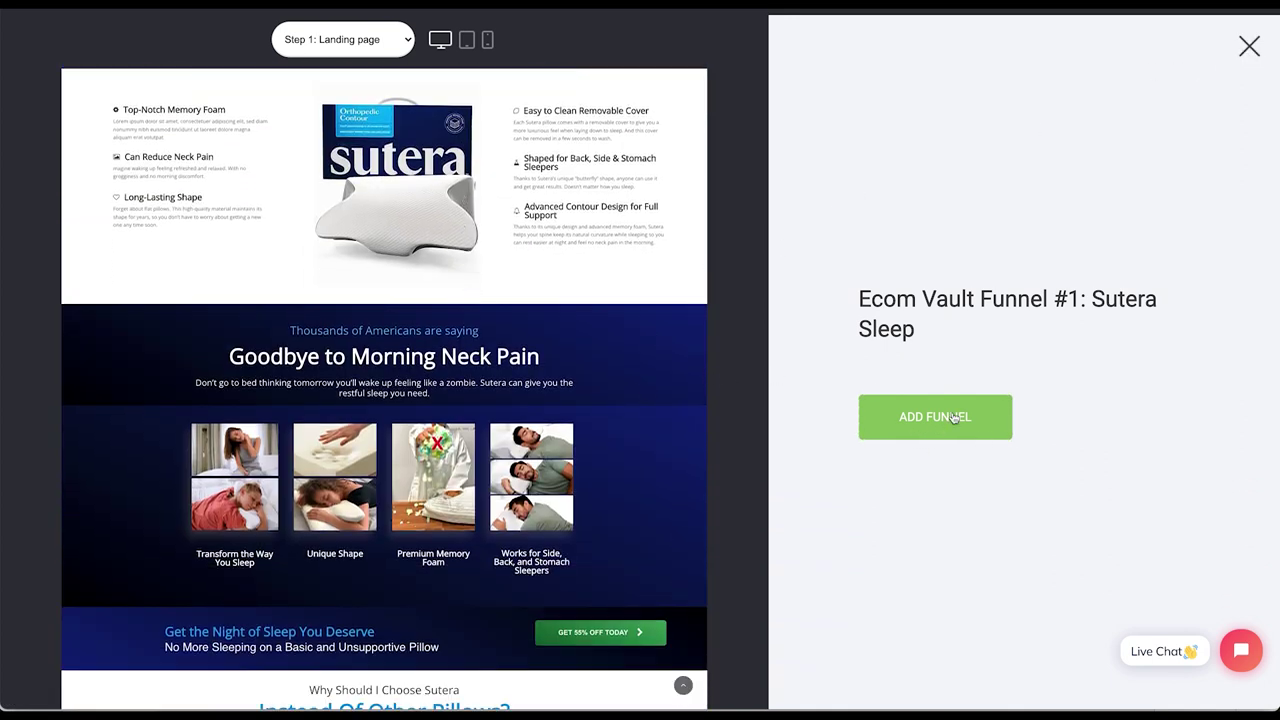
pyautogui.click(1248, 48)
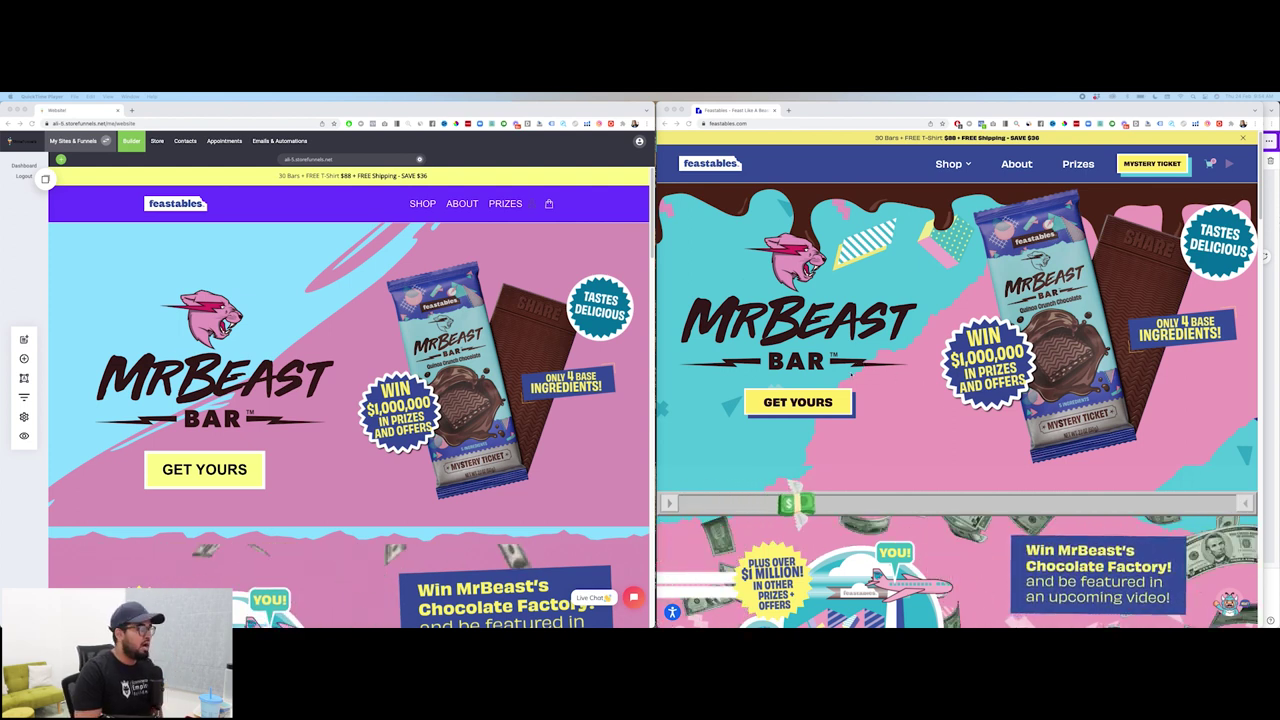
# Compare the rebuilt Feastables page with the original feastables.com homepage section by section, from header to footer
pyautogui.scroll(-5, 607, 381)
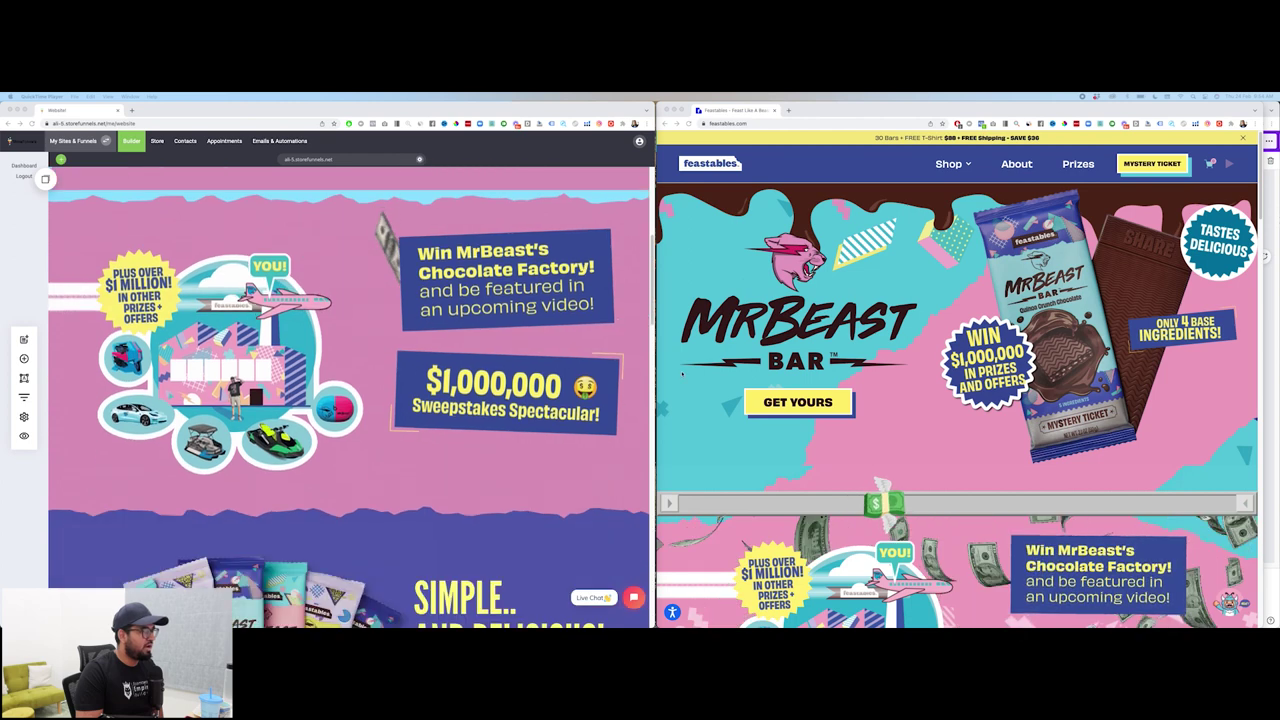
pyautogui.scroll(-5, 938, 340)
pyautogui.scroll(-5, 400, 400)
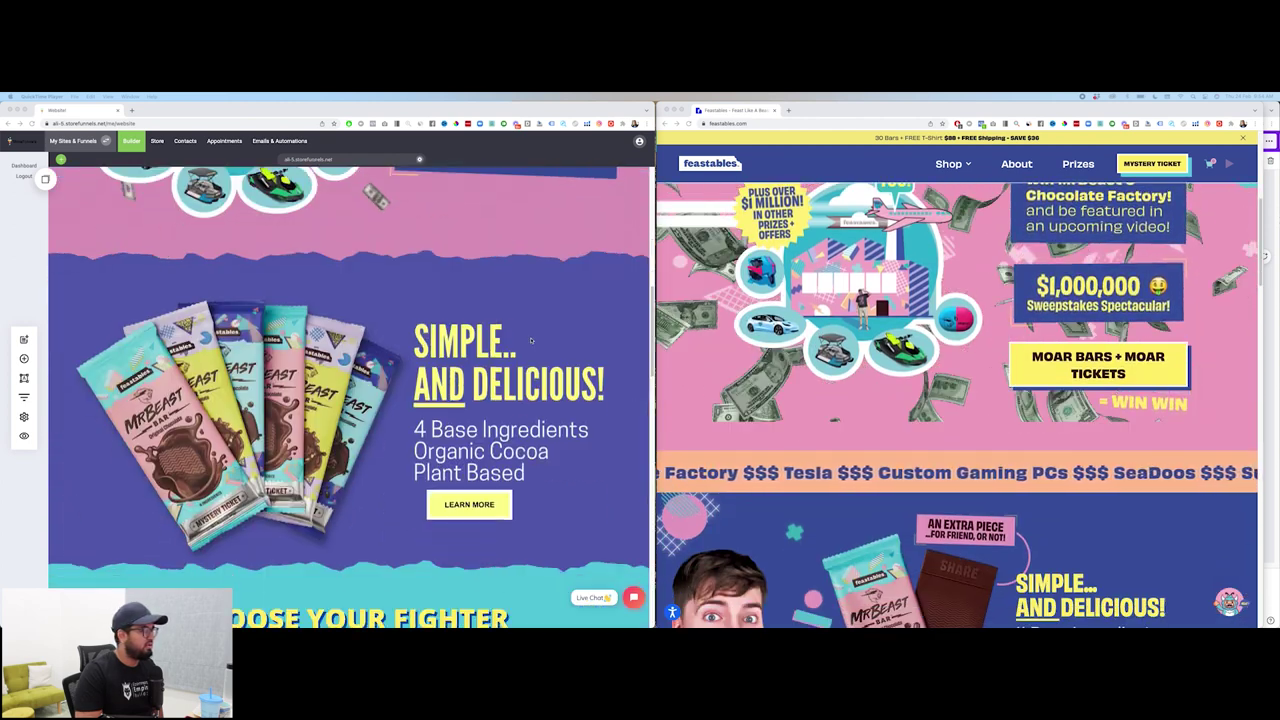
pyautogui.scroll(-5, 938, 340)
pyautogui.scroll(-5, 350, 400)
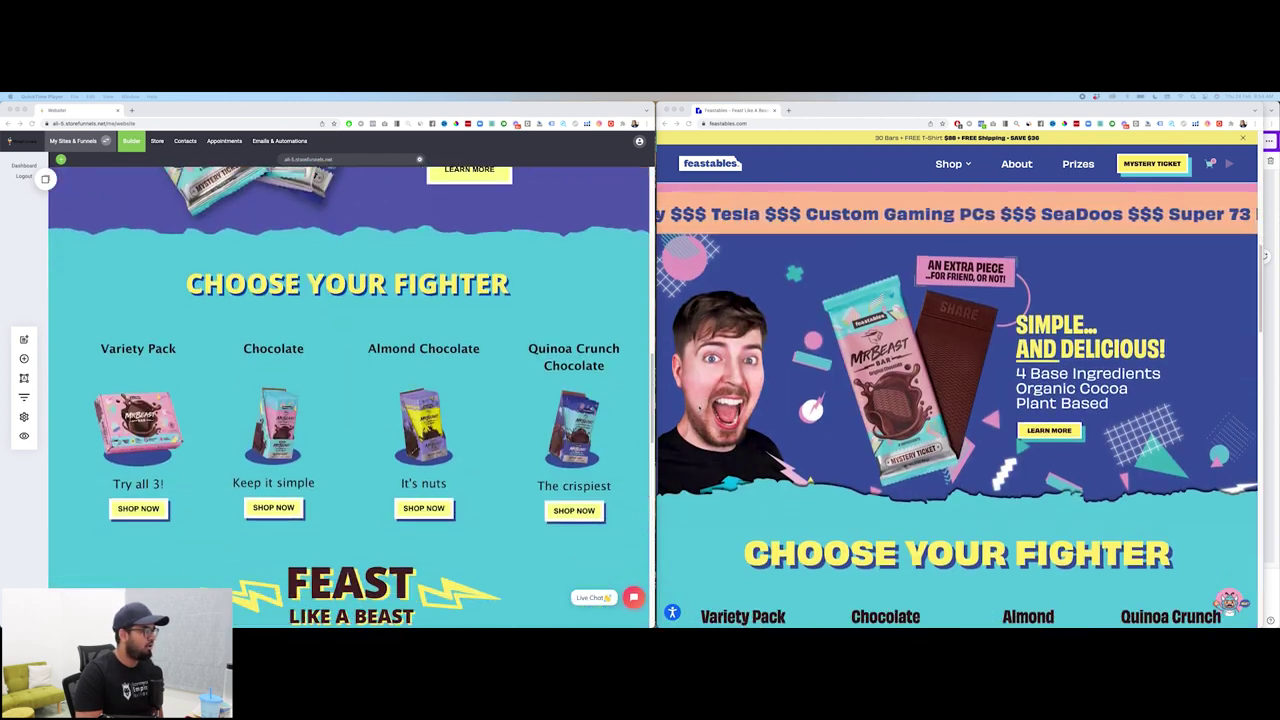
pyautogui.scroll(-5, 958, 400)
pyautogui.scroll(-3, 552, 380)
pyautogui.scroll(-3, 716, 397)
pyautogui.scroll(-5, 400, 400)
pyautogui.scroll(-5, 716, 397)
pyautogui.scroll(-3, 400, 400)
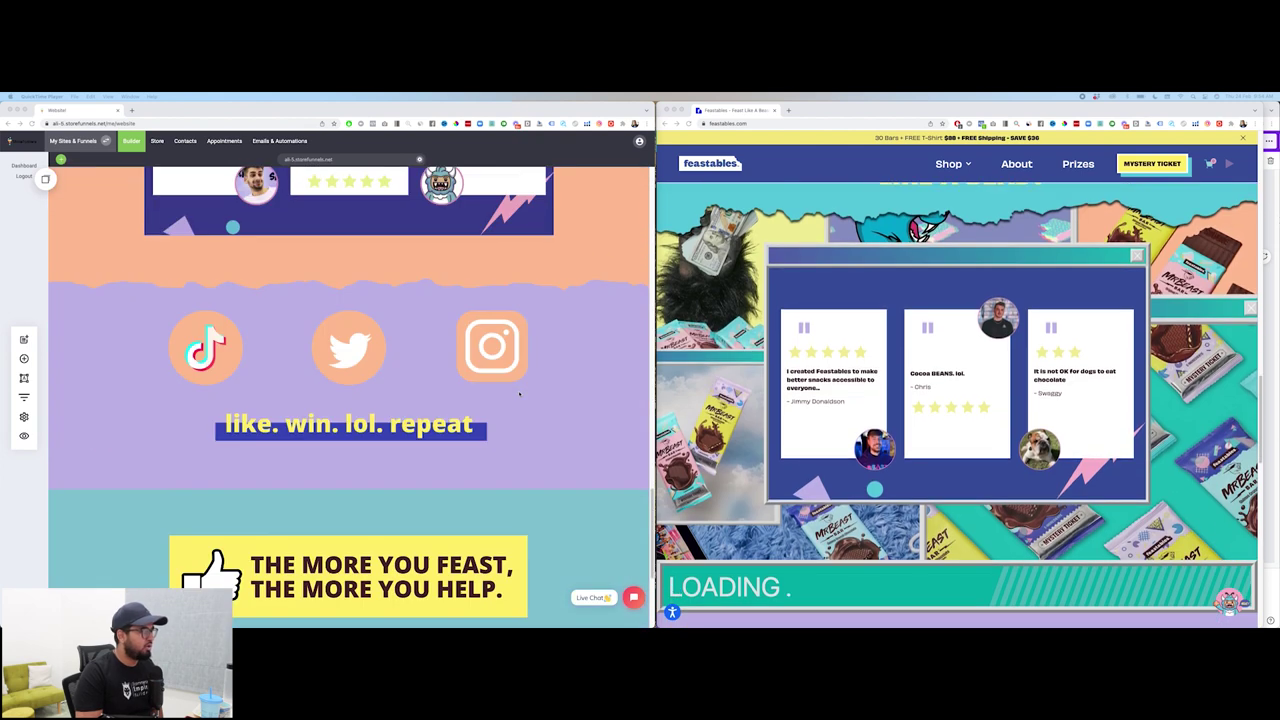
pyautogui.scroll(-5, 716, 397)
pyautogui.scroll(-3, 383, 424)
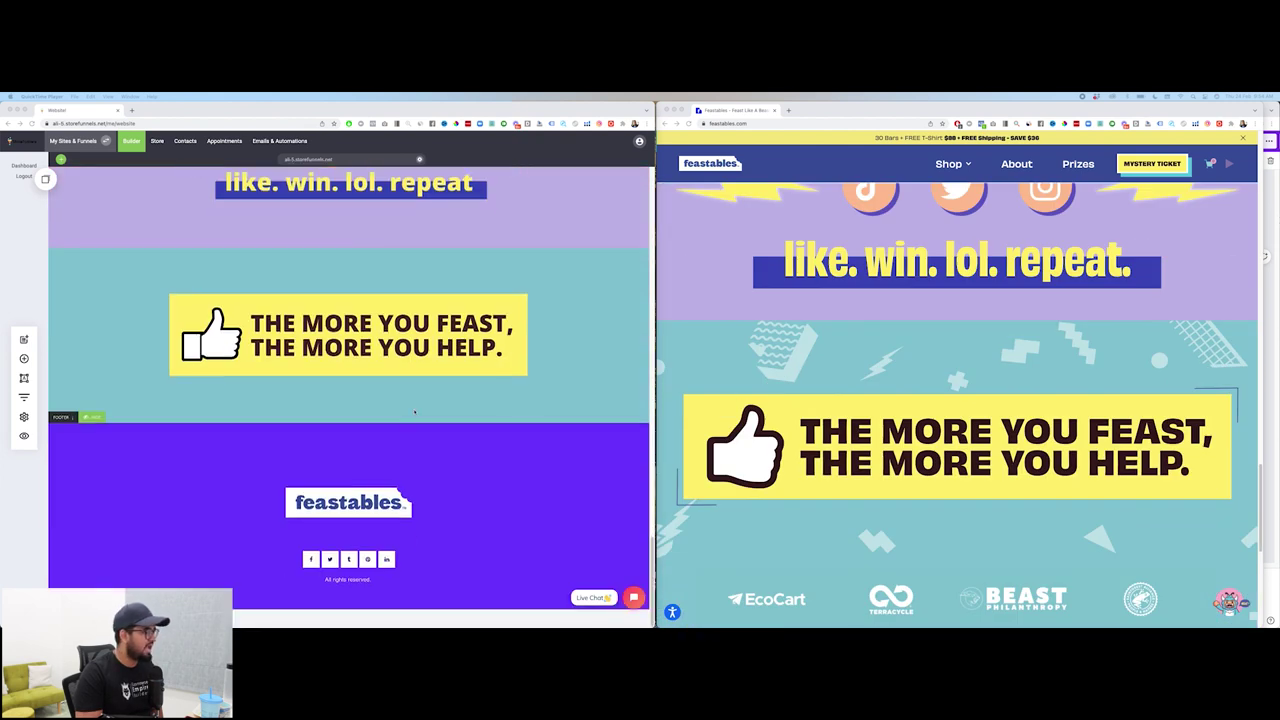
pyautogui.scroll(10, 658, 364)
pyautogui.scroll(15, 400, 400)
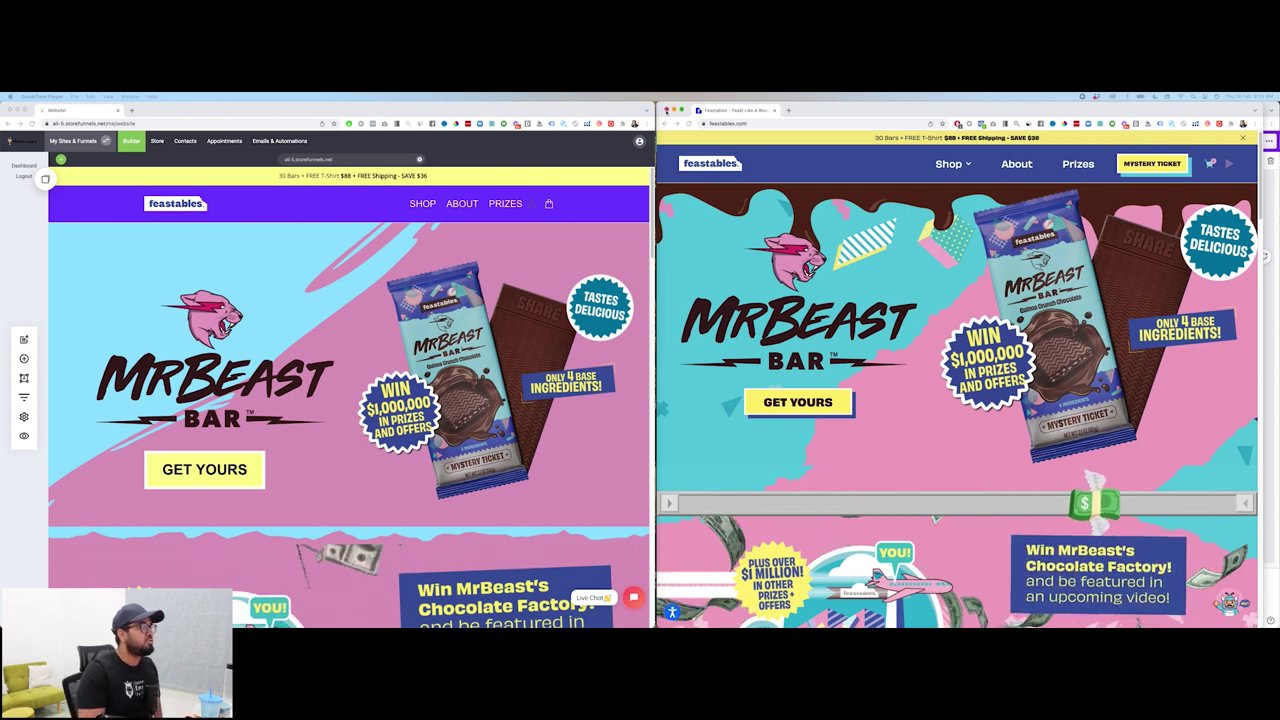
# Switch to the Canva design, select the blue brush stroke on the first slide and show the Elements library
pyautogui.click(674, 121)
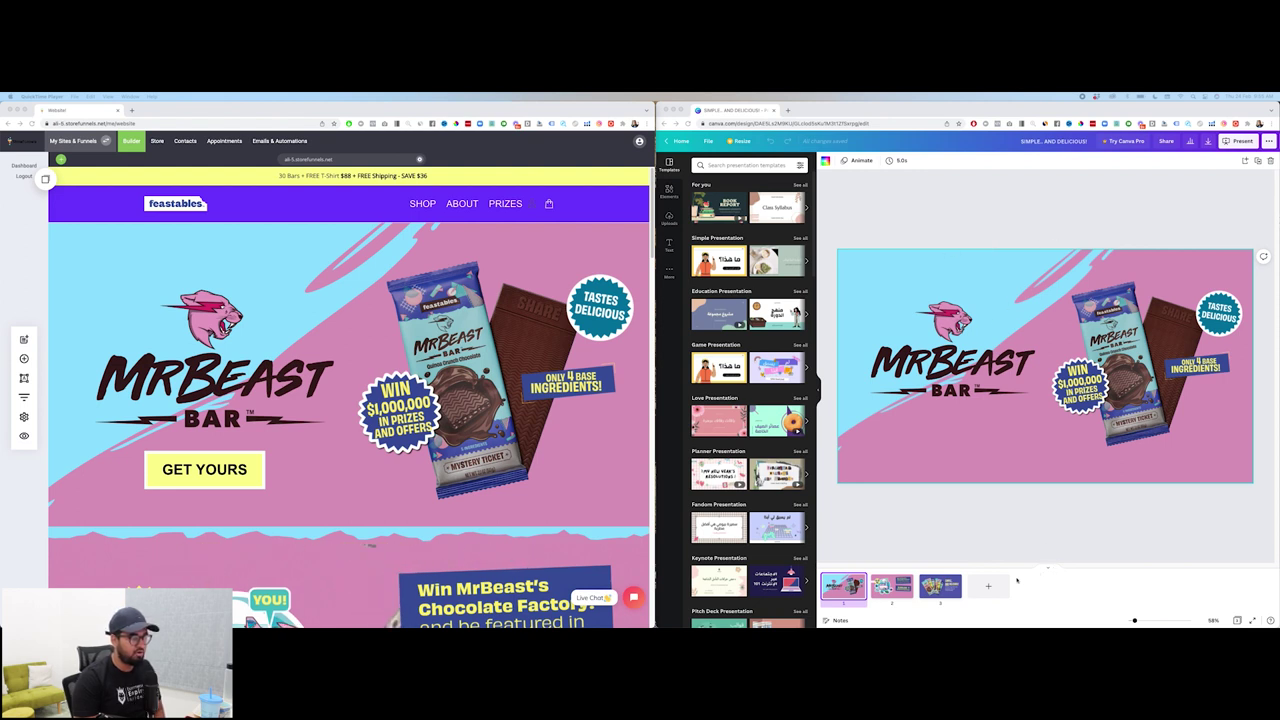
pyautogui.click(1040, 300)
pyautogui.click(669, 192)
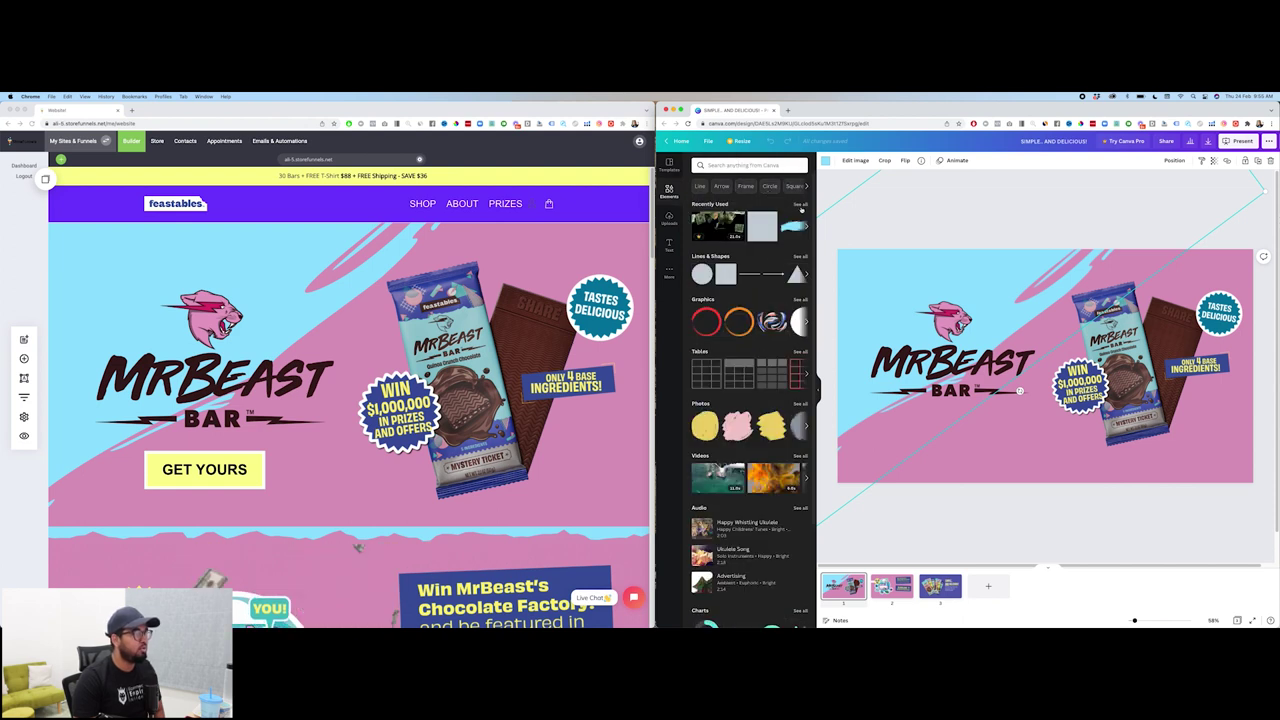
pyautogui.click(800, 204)
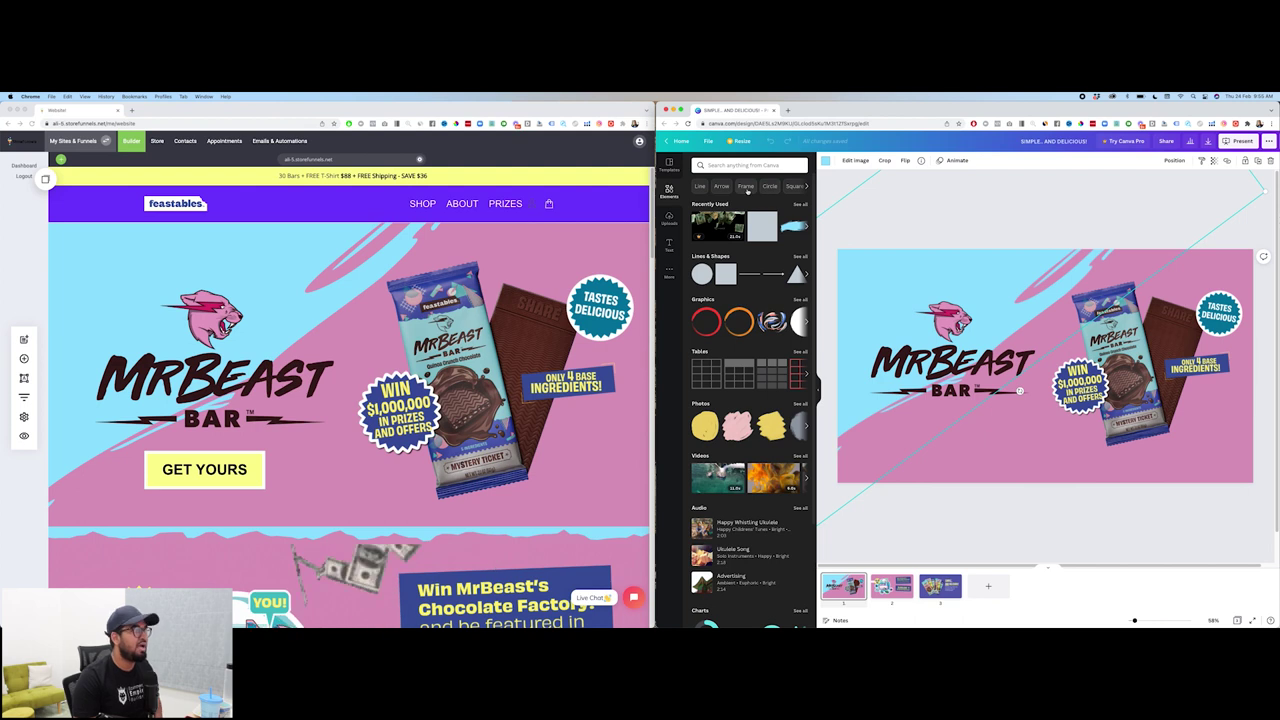
# Search the Canva elements for "paint"
pyautogui.click(750, 164)
pyautogui.write('paint bru')
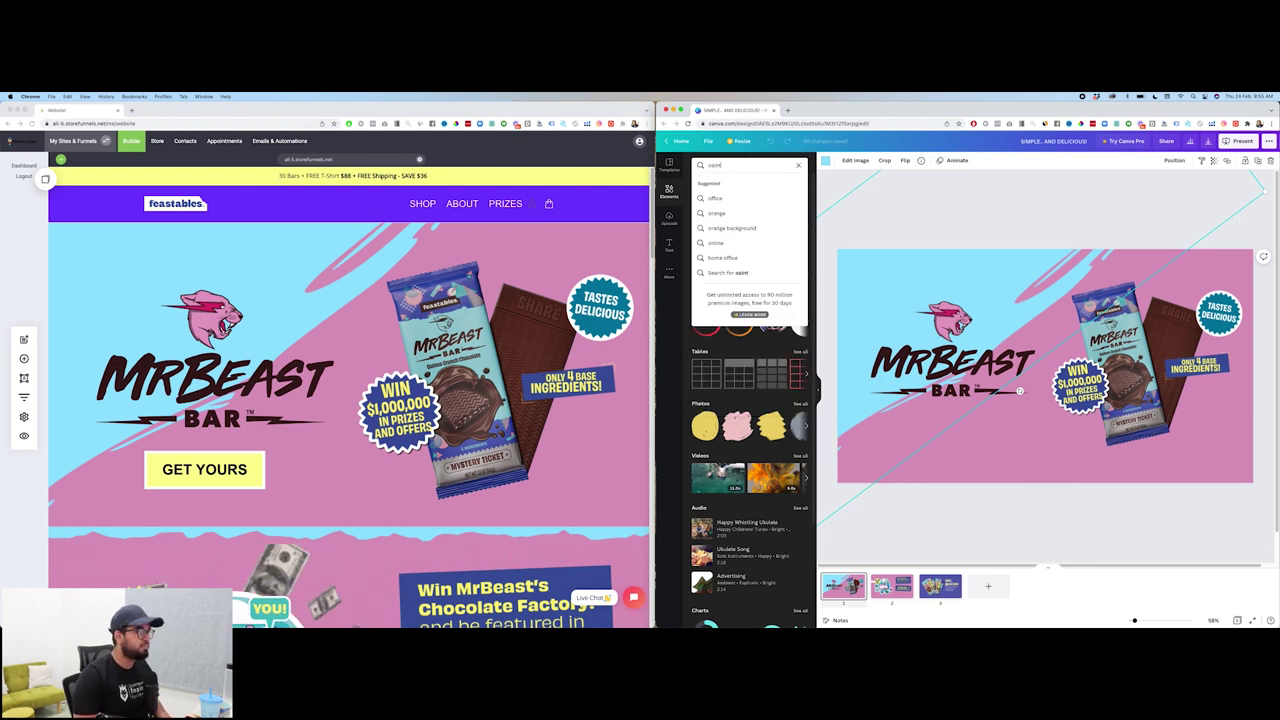
pyautogui.press('BackSpace')
pyautogui.press('BackSpace')
pyautogui.press('BackSpace')
pyautogui.press('BackSpace')
pyautogui.press('BackSpace')
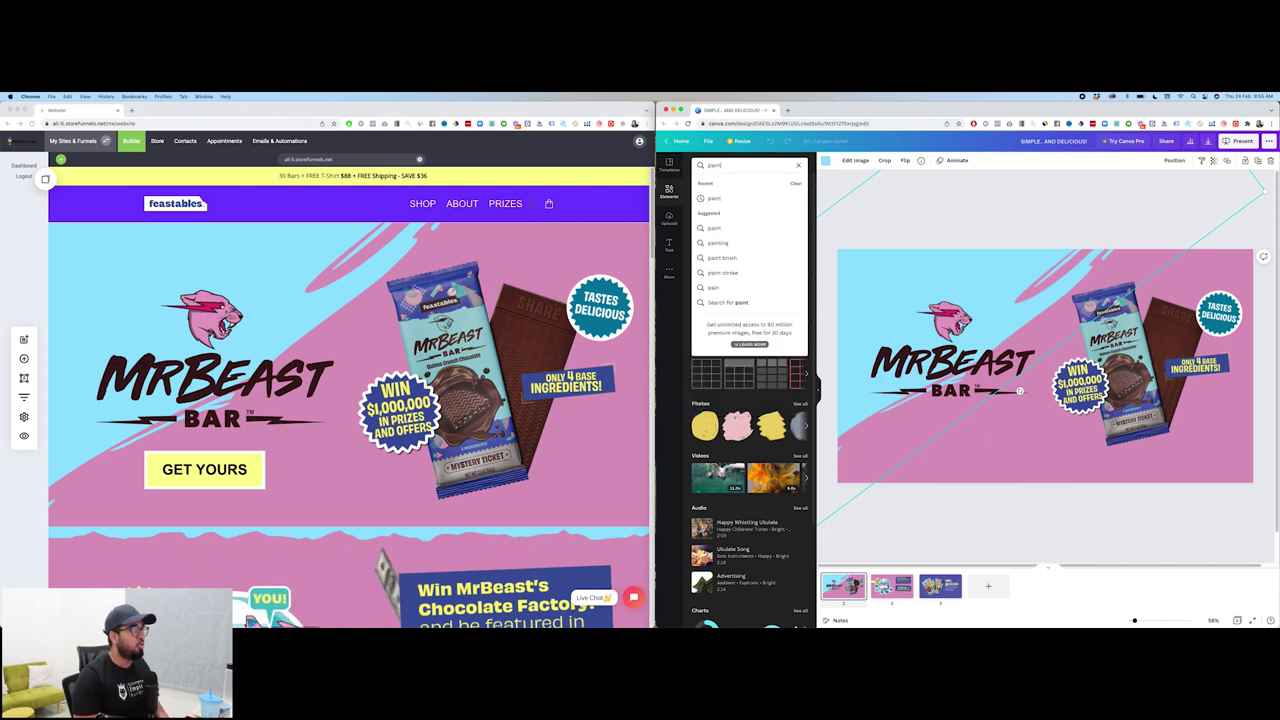
pyautogui.write('t')
pyautogui.press('Return')
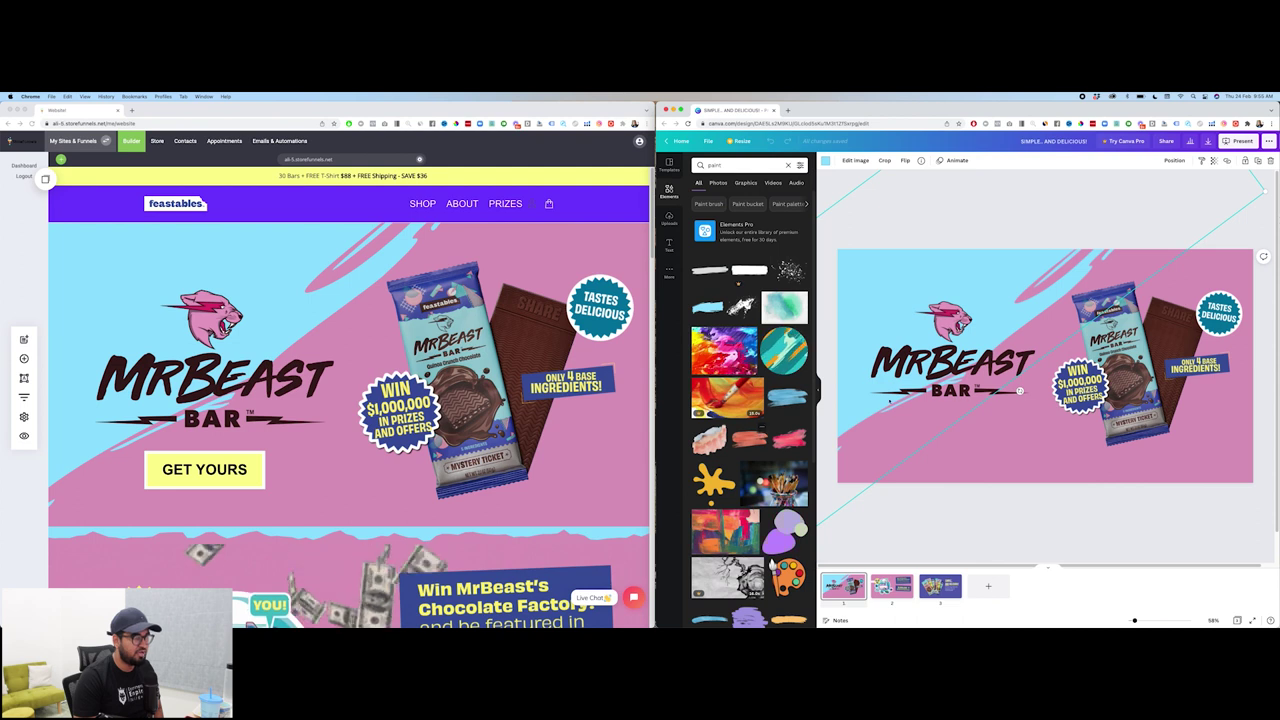
# Shift the pink background of the first slide slightly and return it to its original place
pyautogui.click(1155, 452)
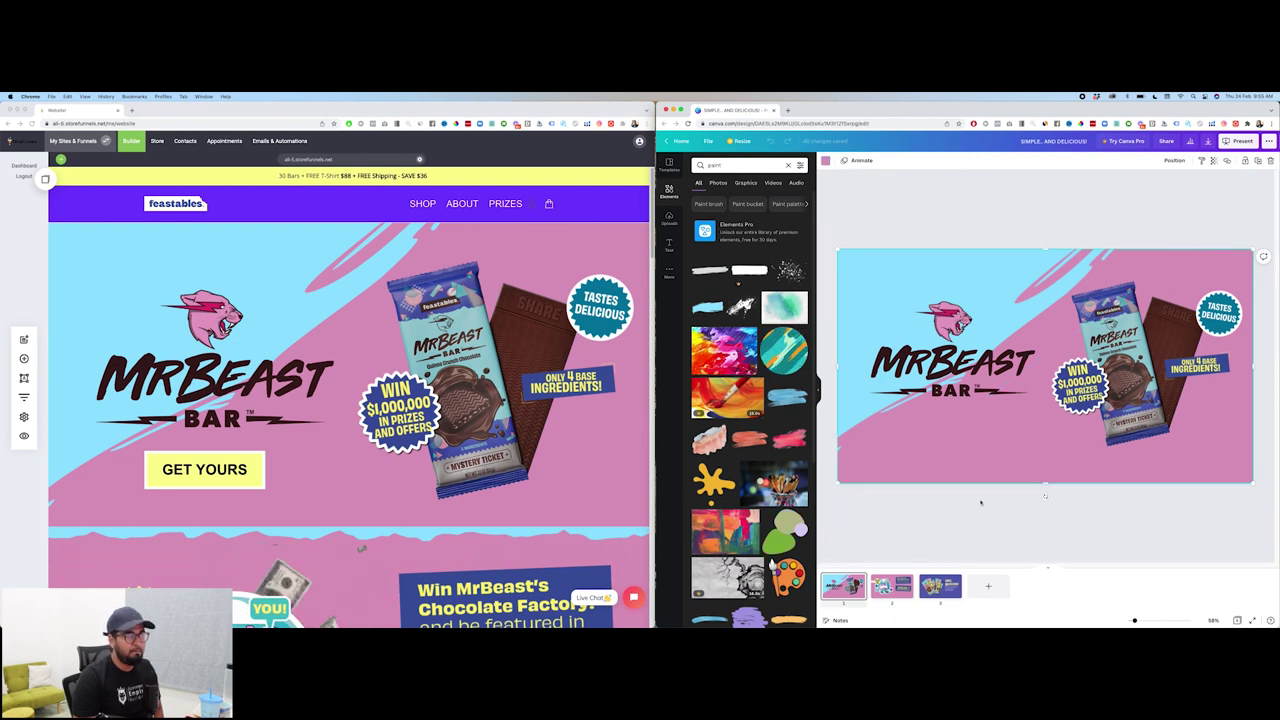
pyautogui.moveTo(1040, 470); pyautogui.dragTo(982, 462)
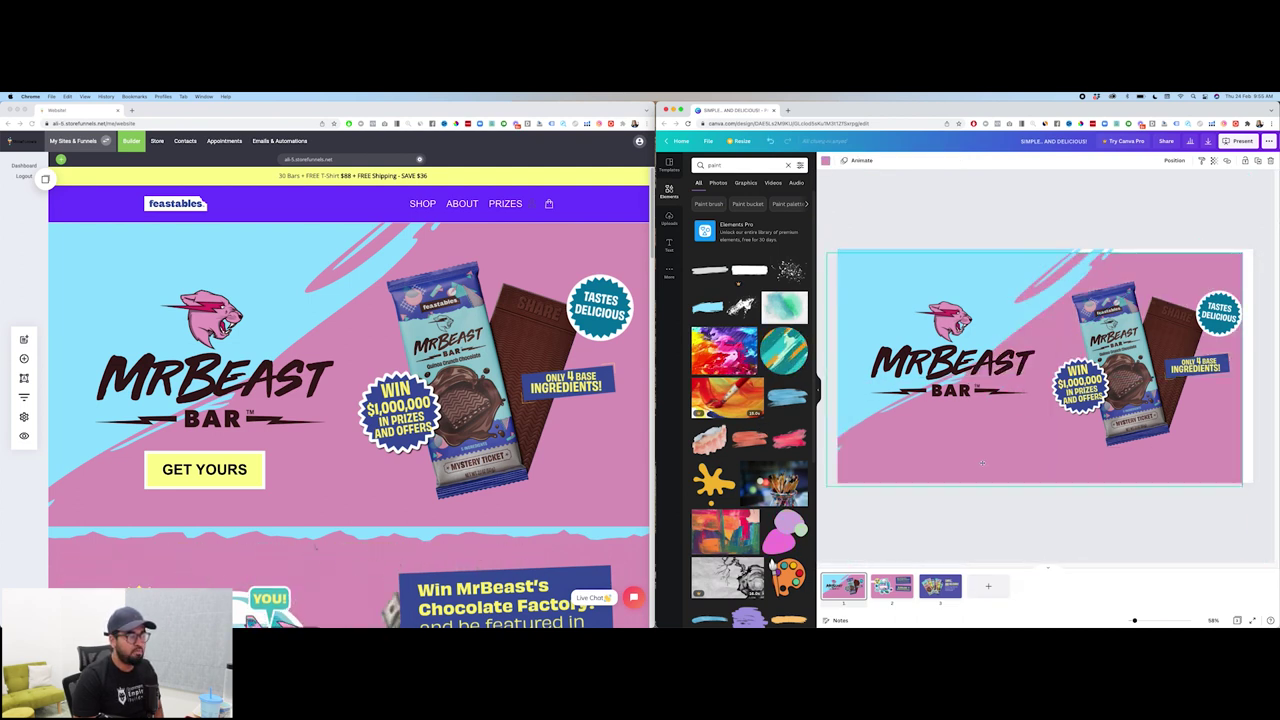
pyautogui.moveTo(914, 262); pyautogui.dragTo(1040, 462)
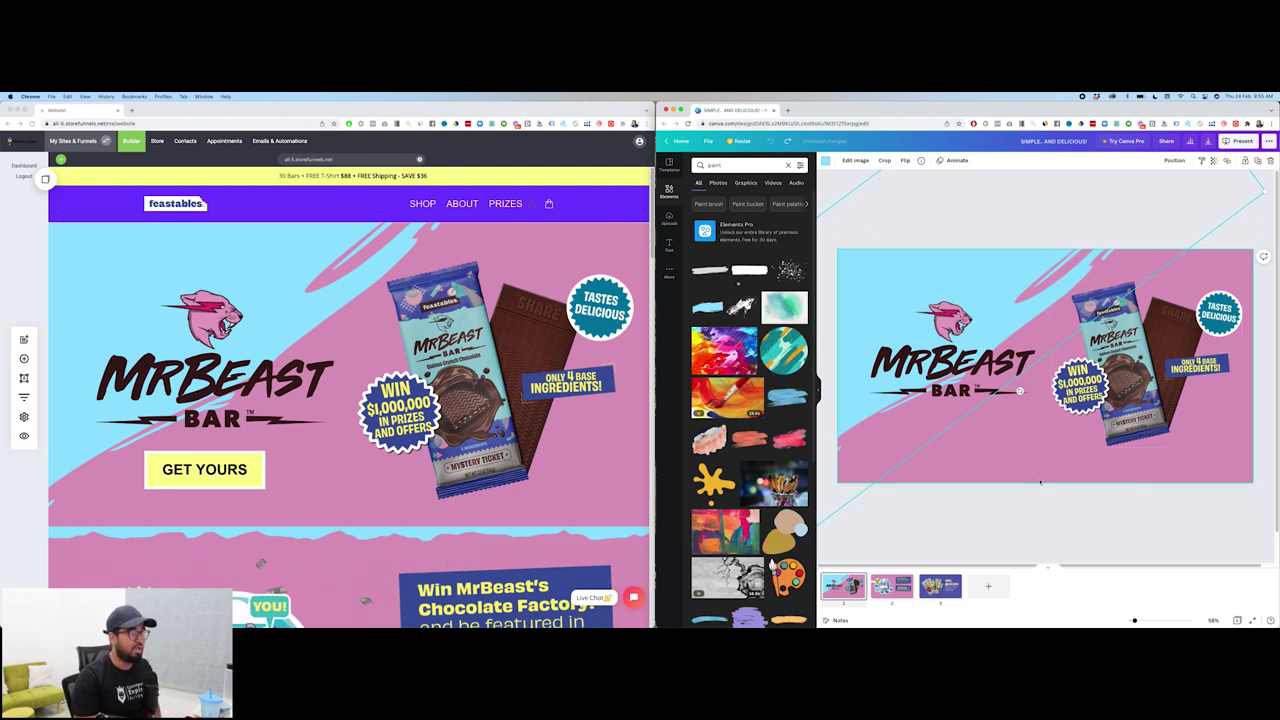
# Inspect the logo and chocolate bar images on the first slide against the website banner, and view the third slide
pyautogui.click(1020, 390)
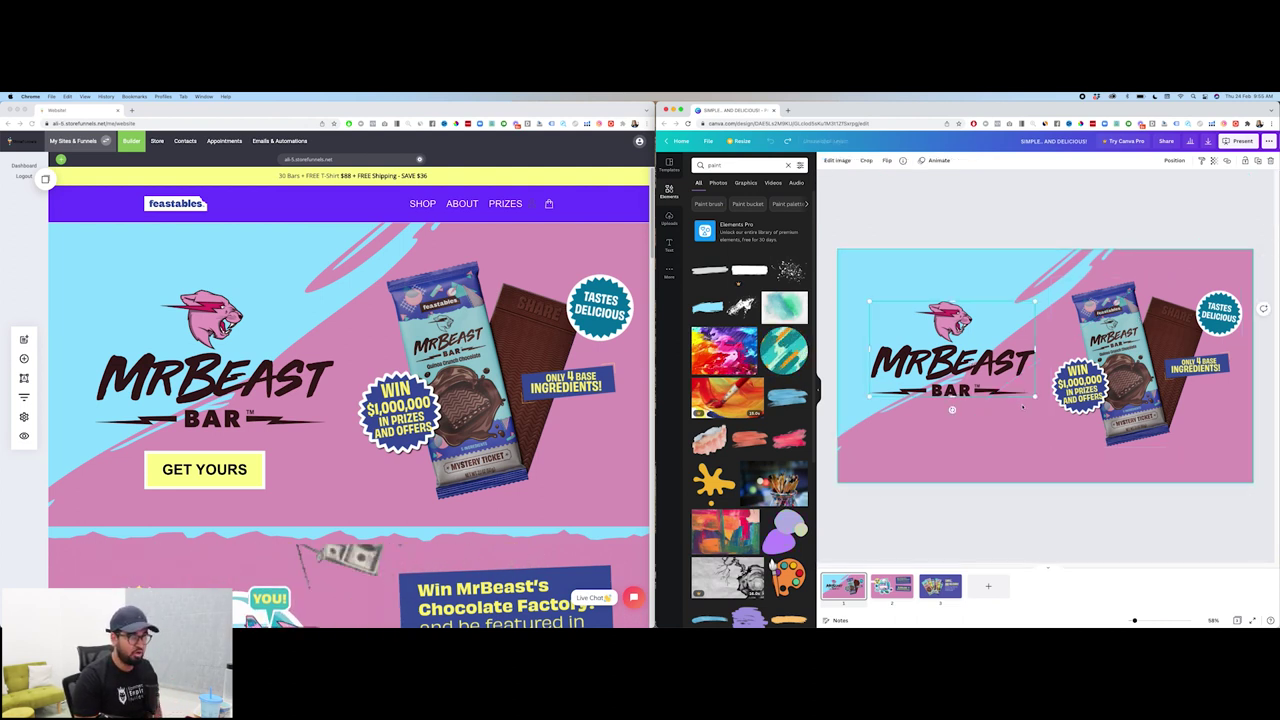
pyautogui.click(1110, 380)
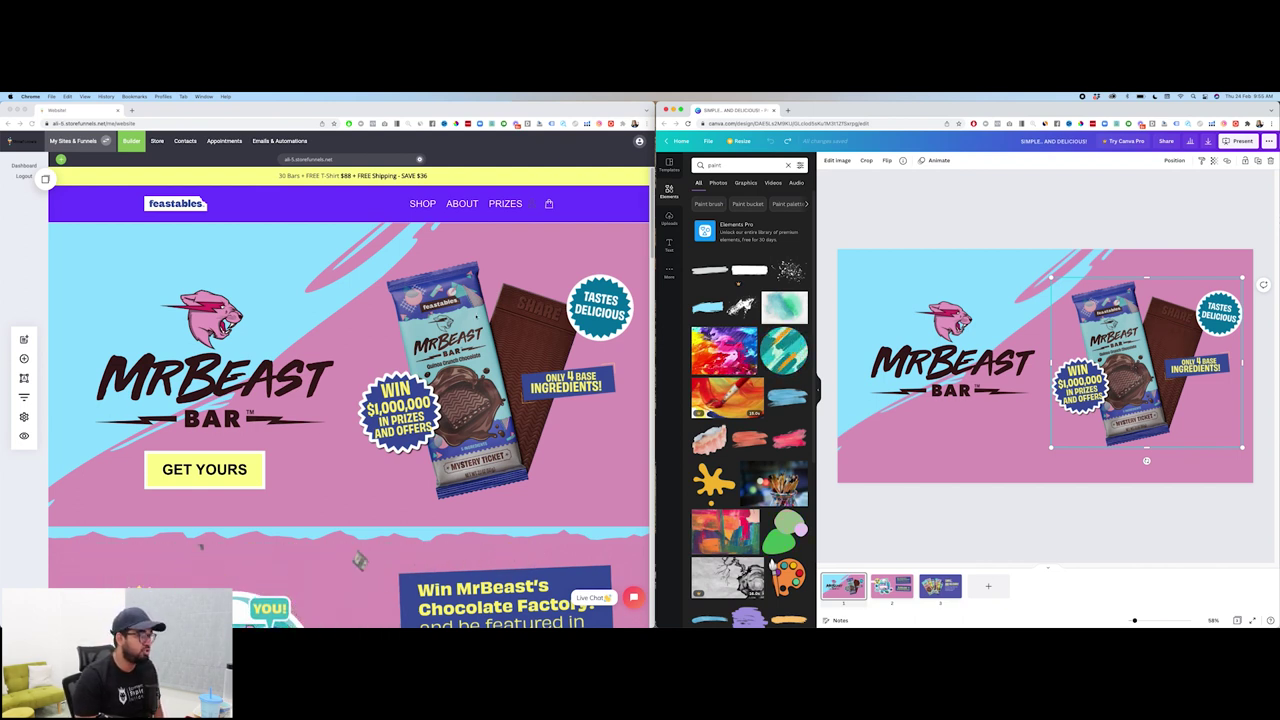
pyautogui.click(549, 447)
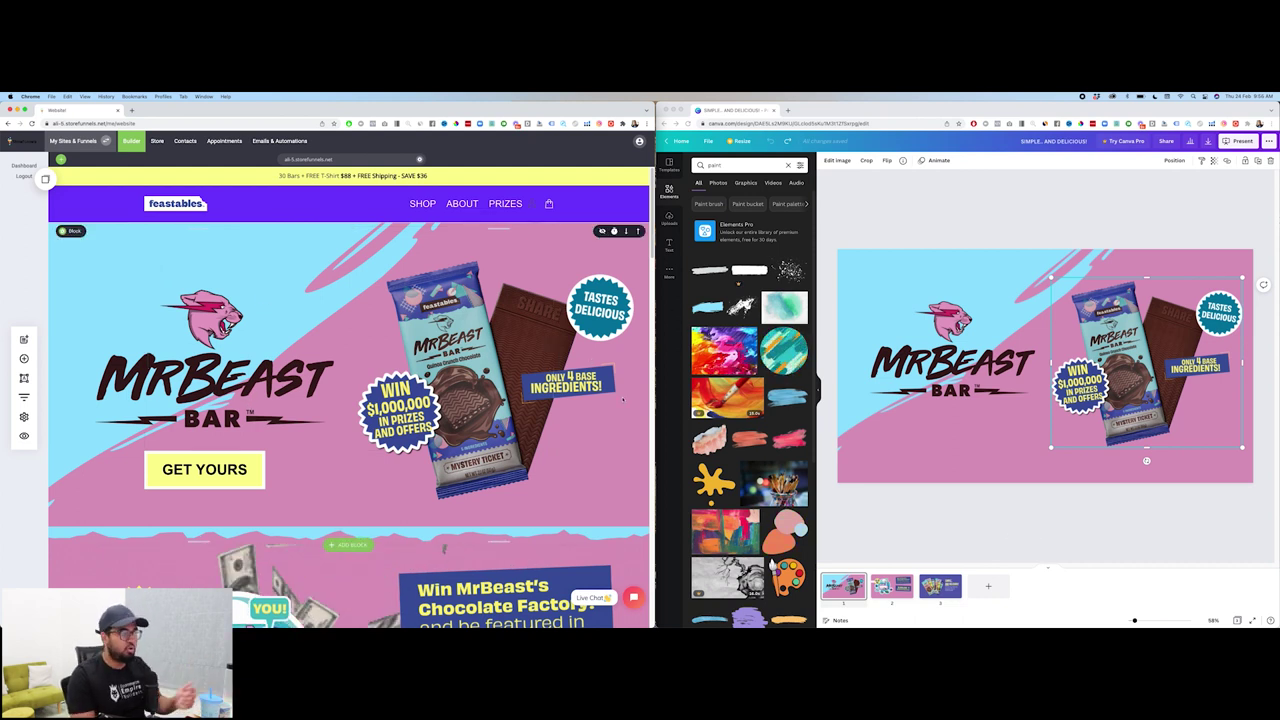
pyautogui.click(950, 345)
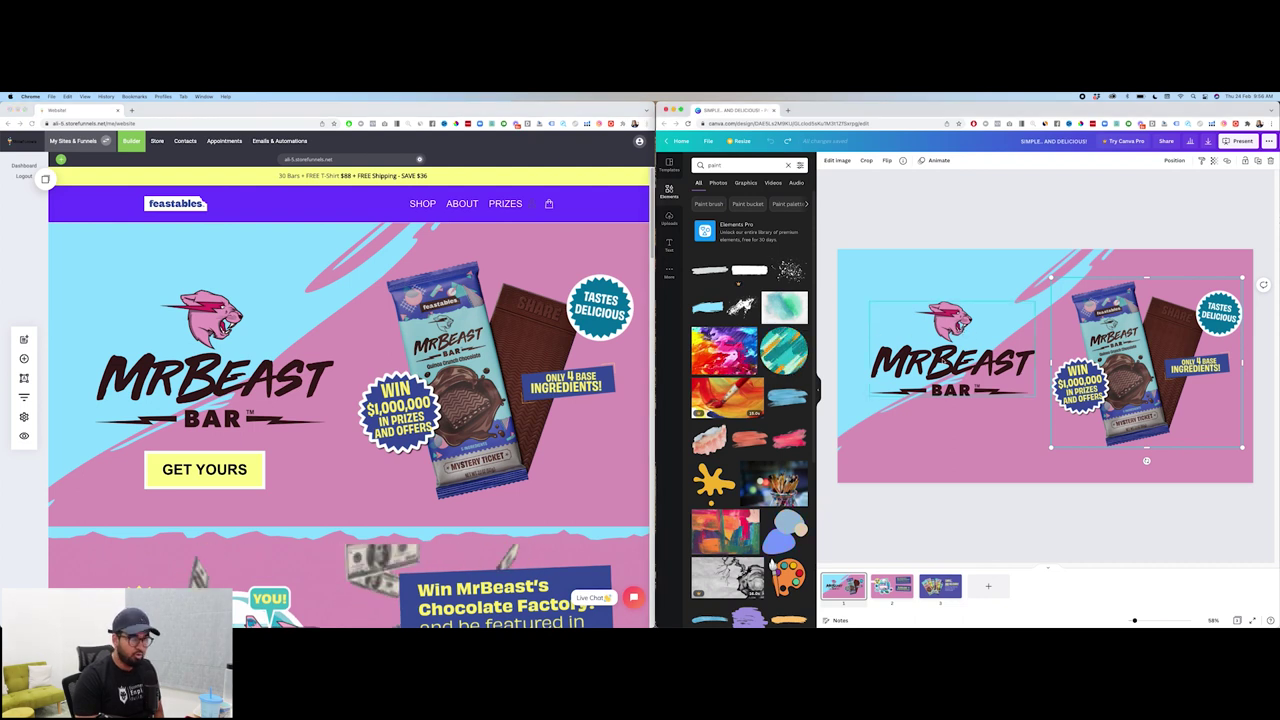
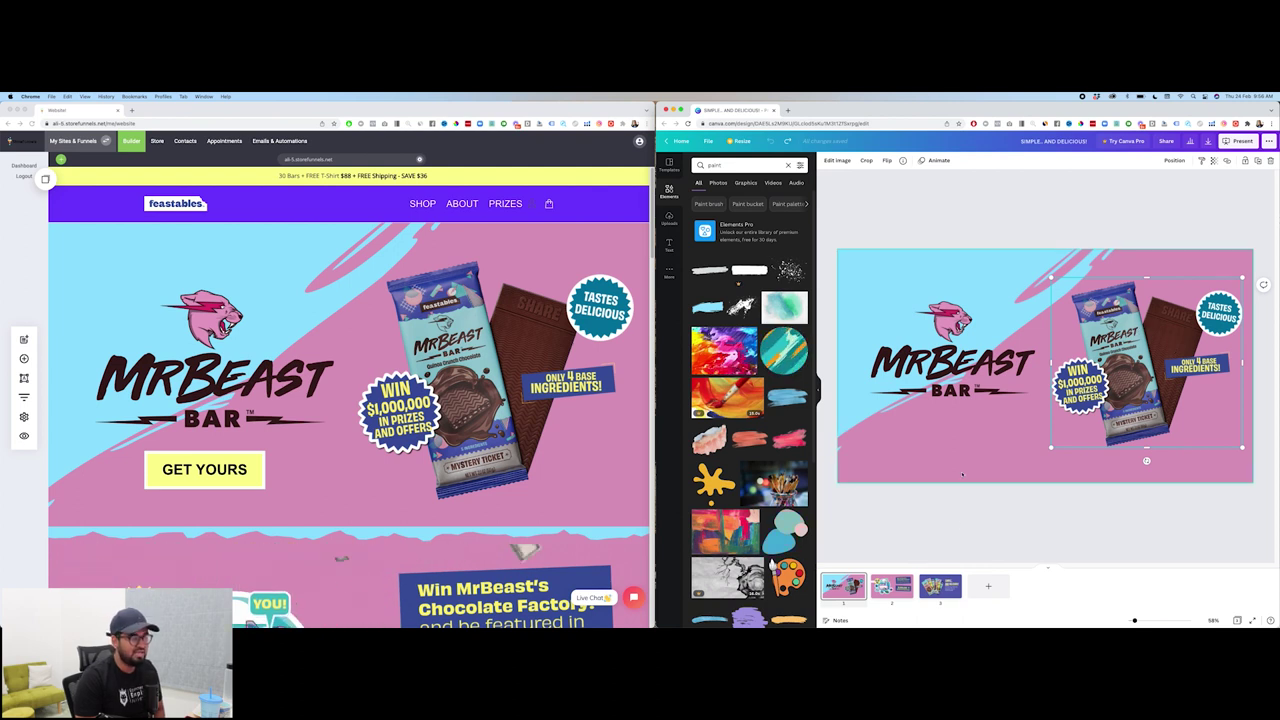
pyautogui.click(952, 582)
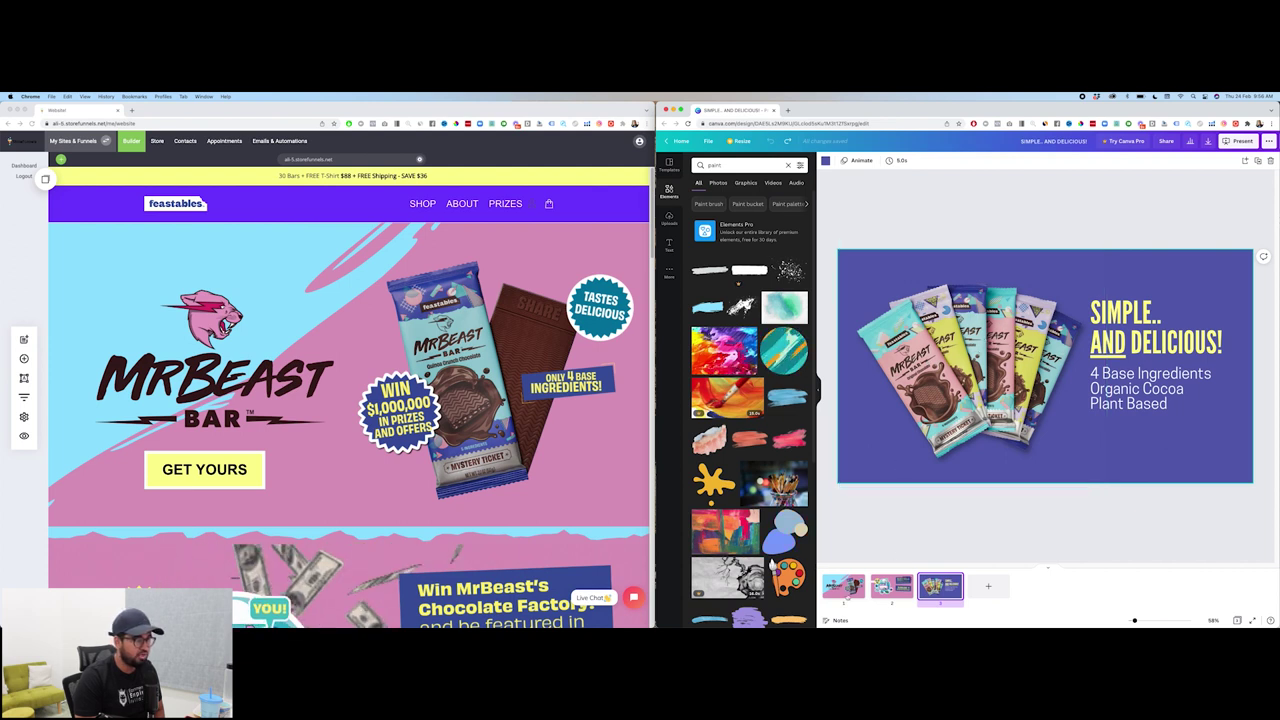
pyautogui.click(858, 580)
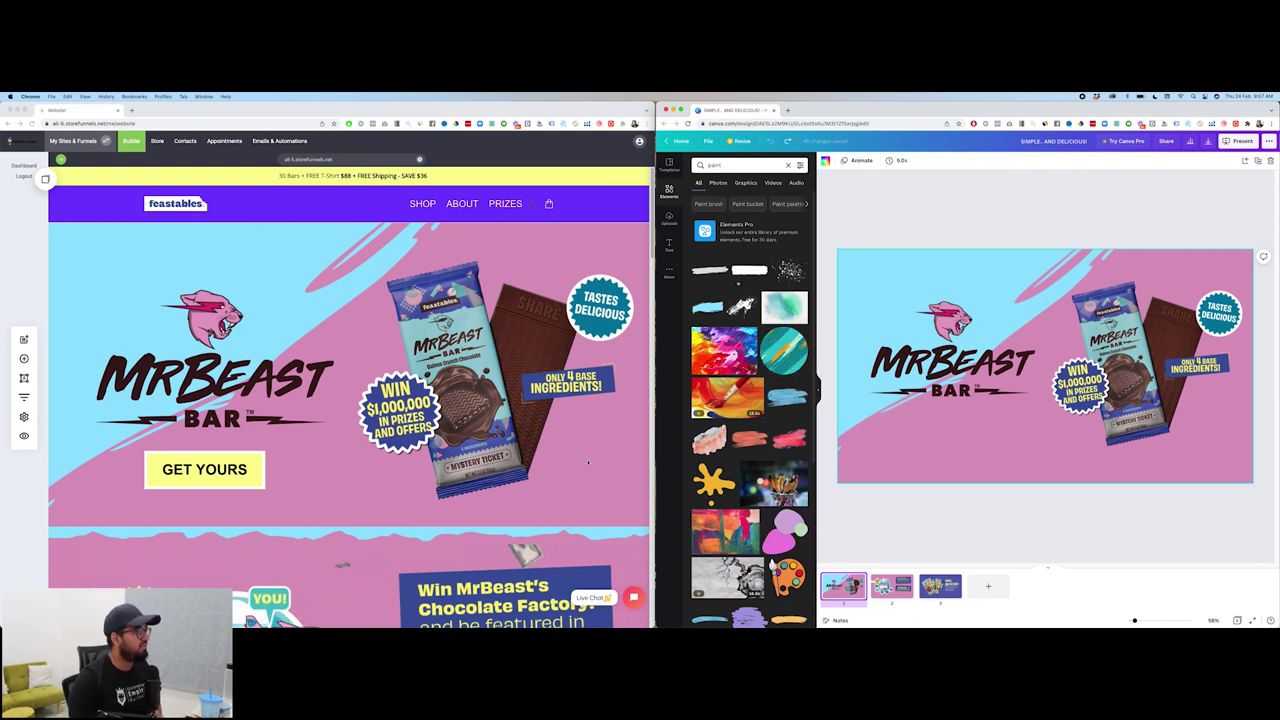
# Browse the full Lines & Shapes collection in the Canva elements for the first slide's banner
pyautogui.click(612, 363)
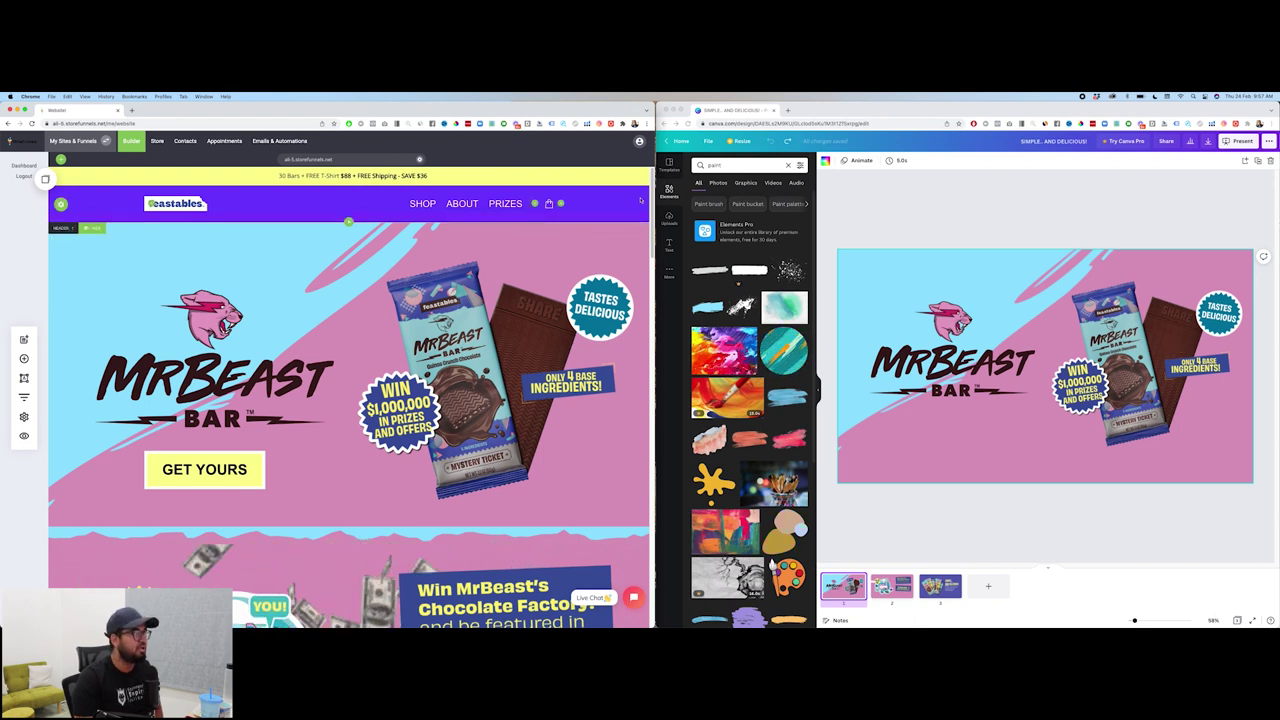
pyautogui.click(675, 196)
pyautogui.click(675, 196)
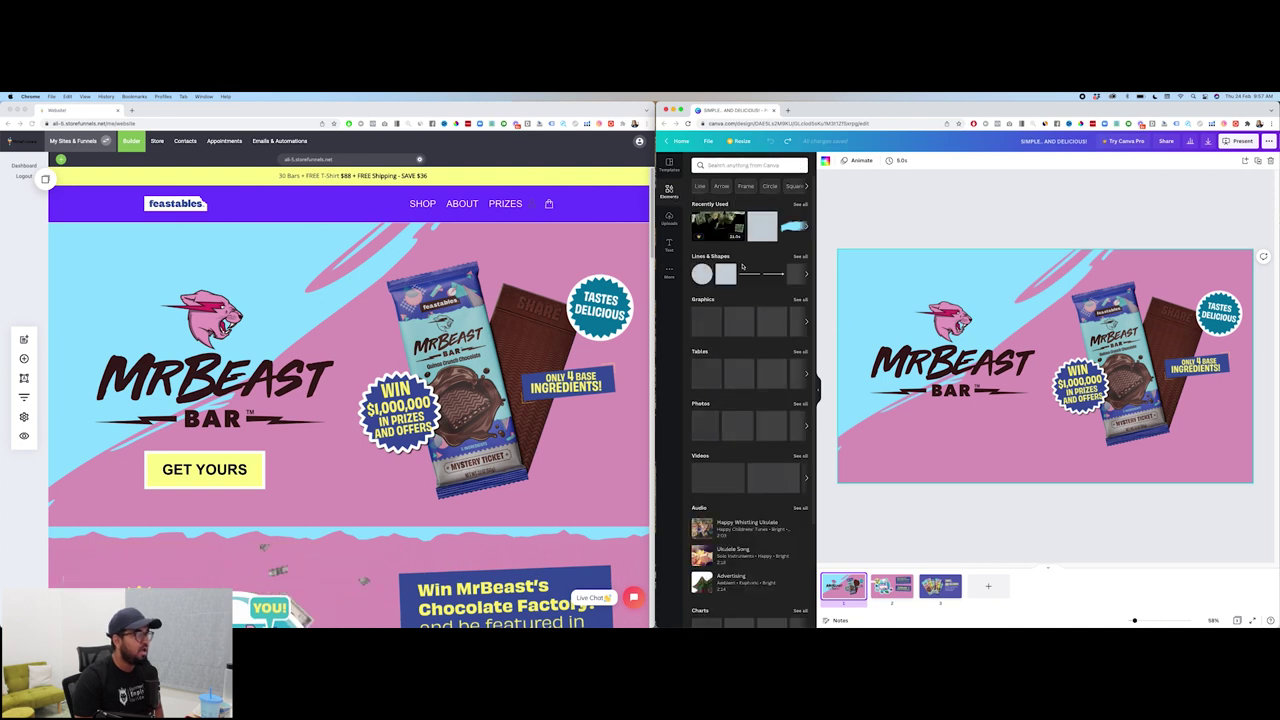
pyautogui.click(800, 257)
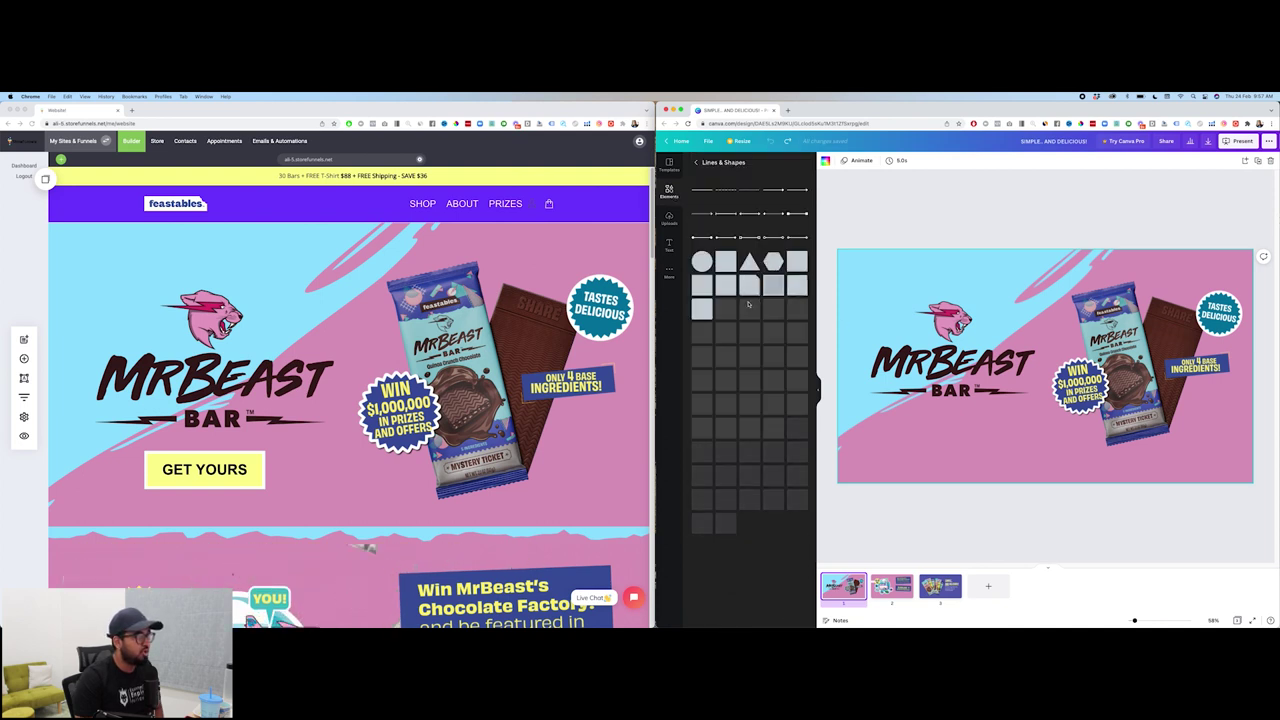
pyautogui.scroll(-2, 750, 400)
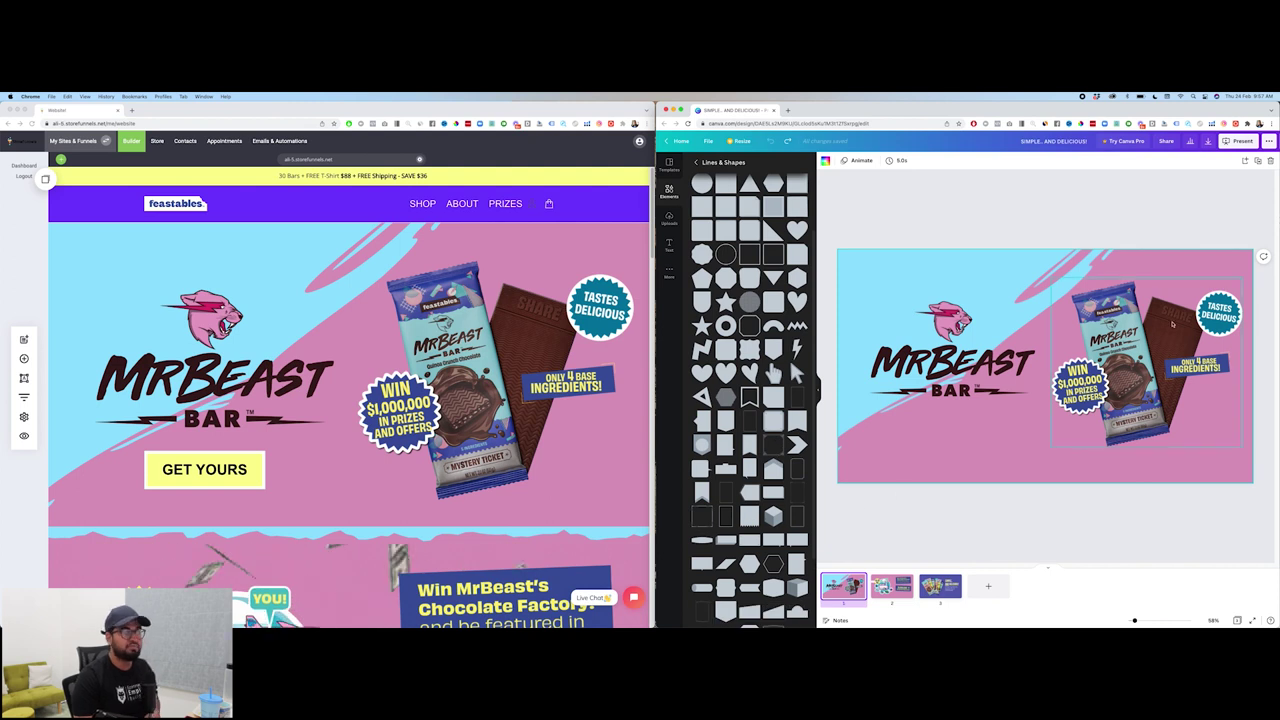
pyautogui.scroll(-2, 750, 380)
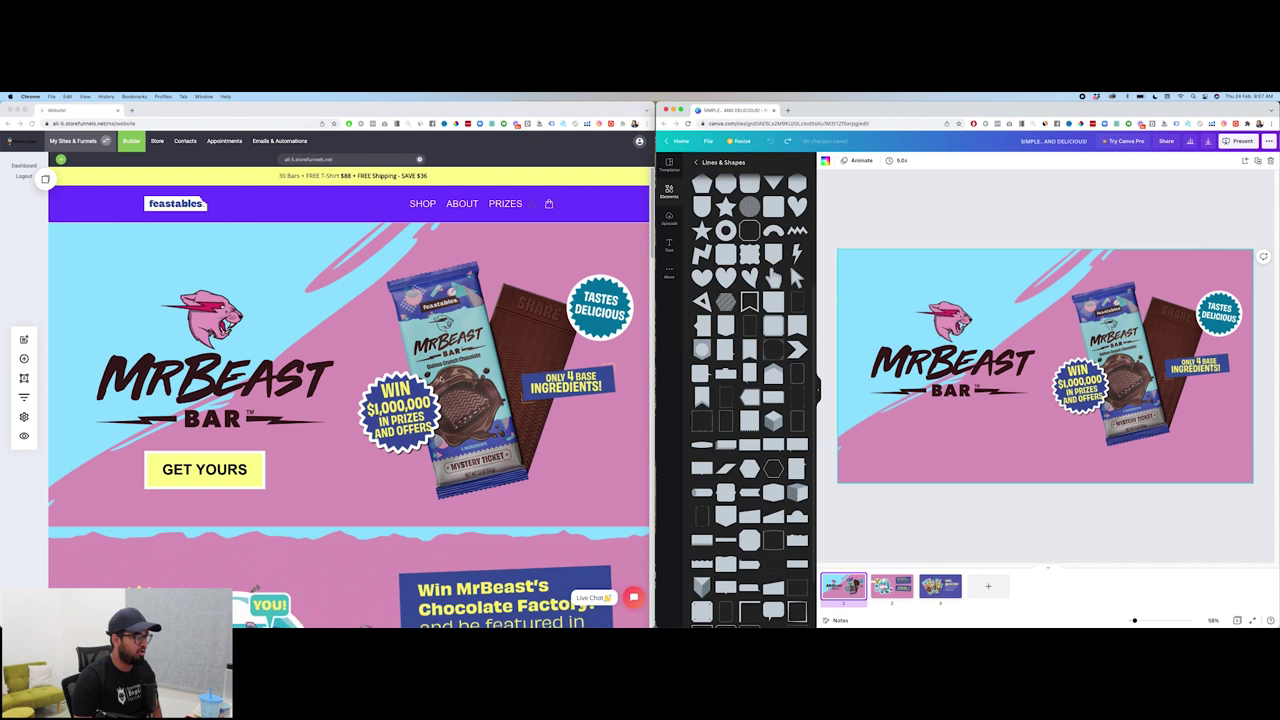
pyautogui.click(444, 379)
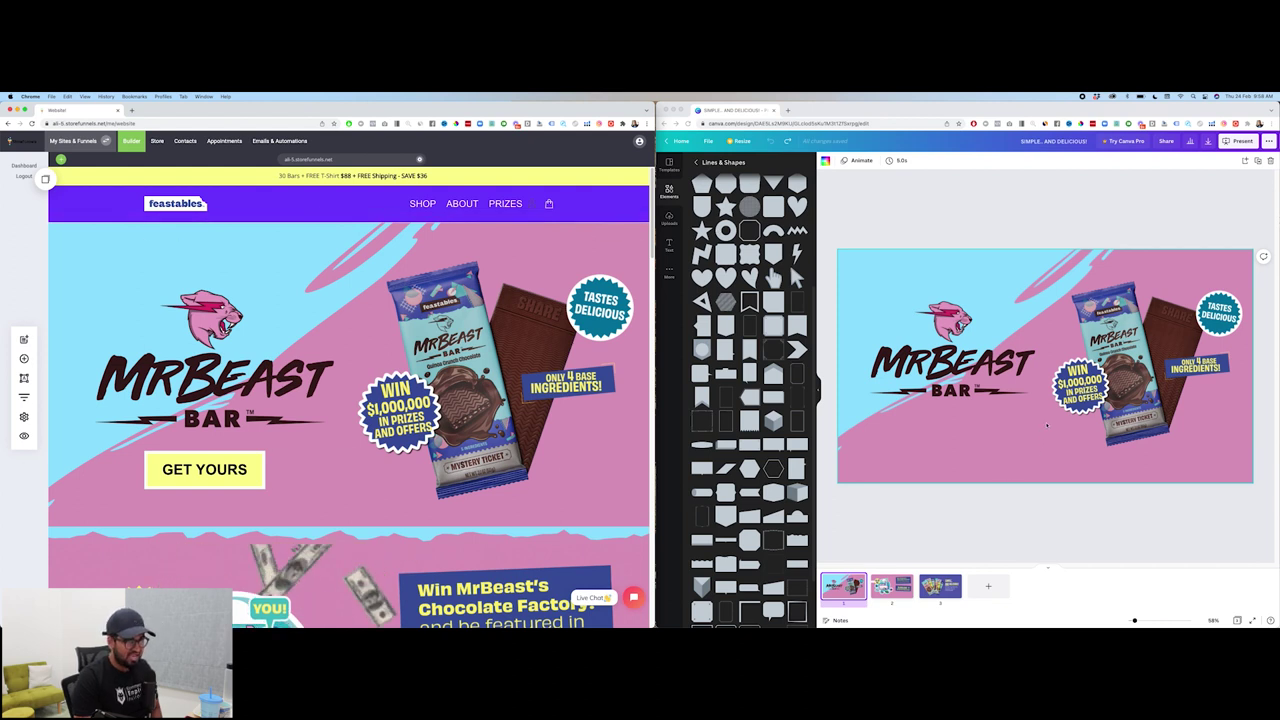
# Look over the homepage sections in the website builder and view the widgets that can be added
pyautogui.scroll(-5, 472, 418)
pyautogui.scroll(-10, 472, 418)
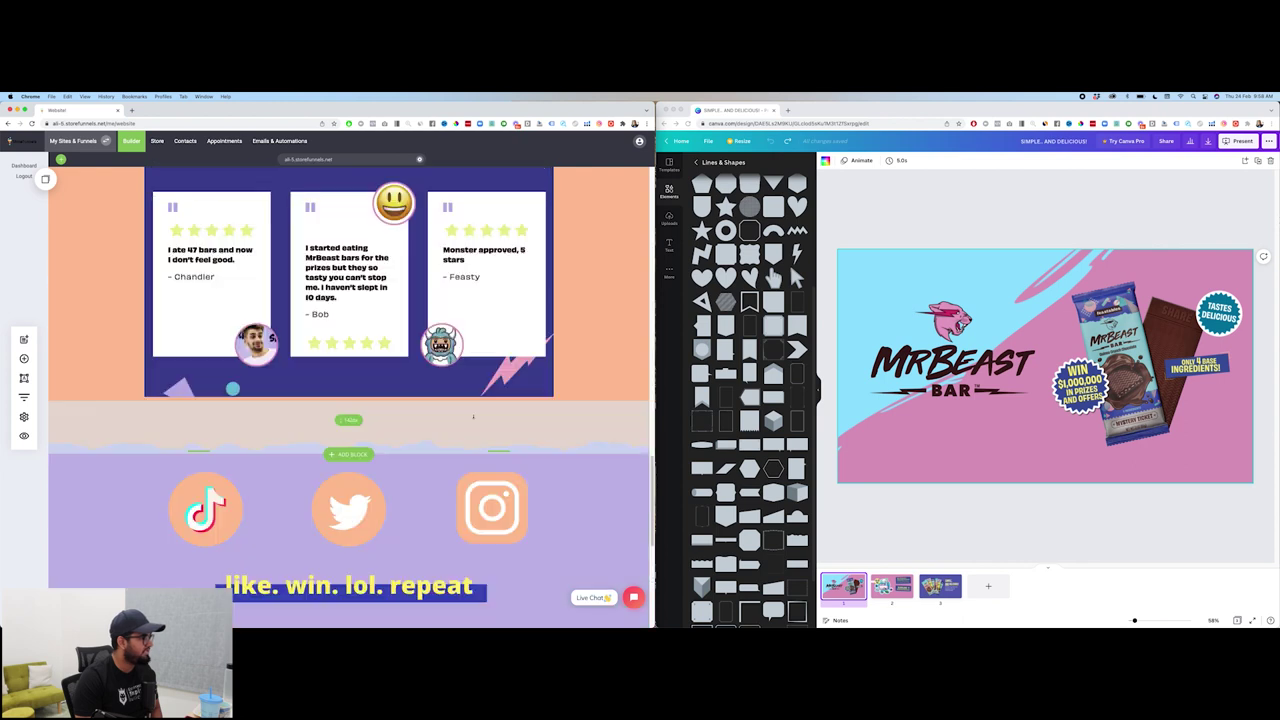
pyautogui.scroll(15, 473, 416)
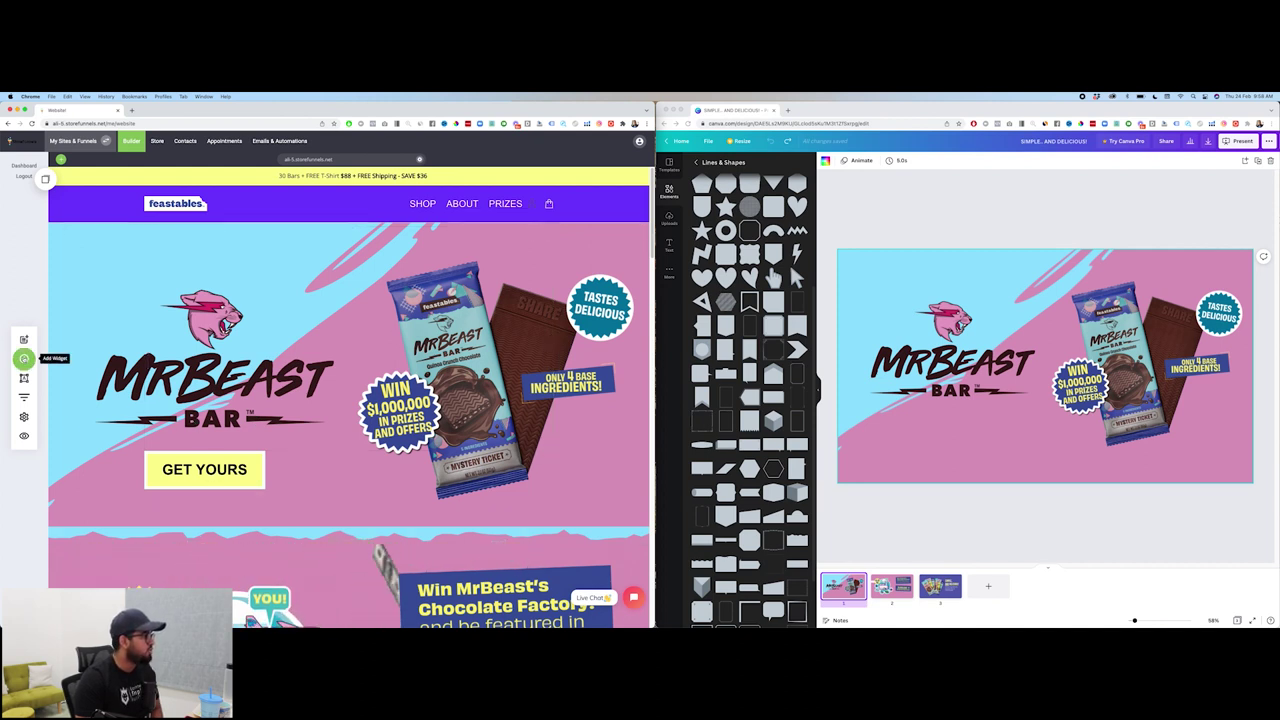
pyautogui.click(24, 358)
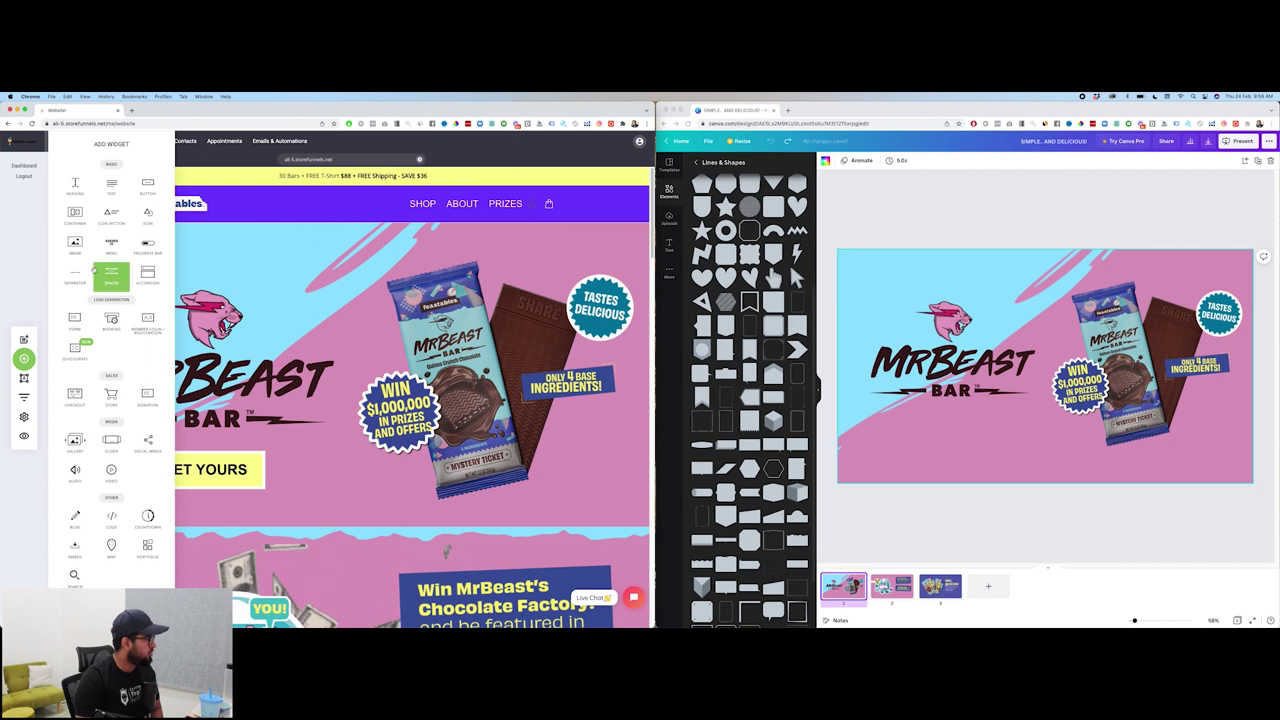
pyautogui.click(343, 459)
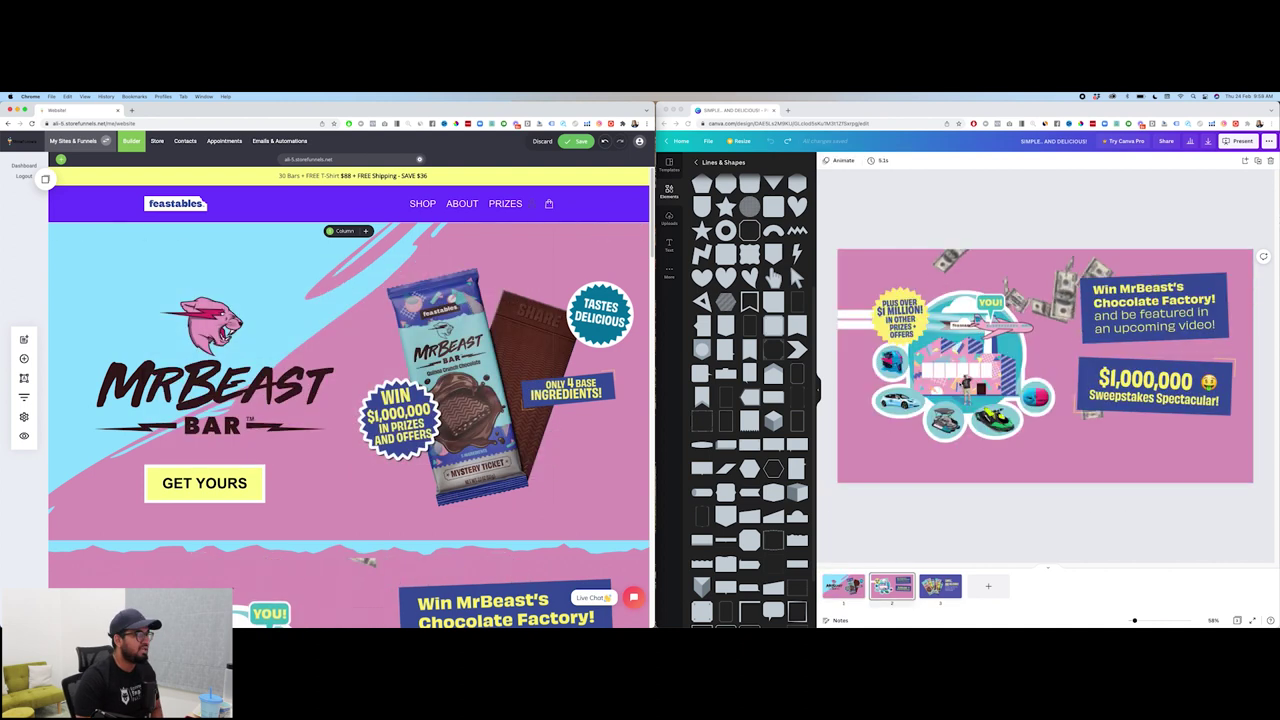
# Review the first banner's container settings, including its shape divider, against the edge shown on the website
pyautogui.scroll(5, 290, 452)
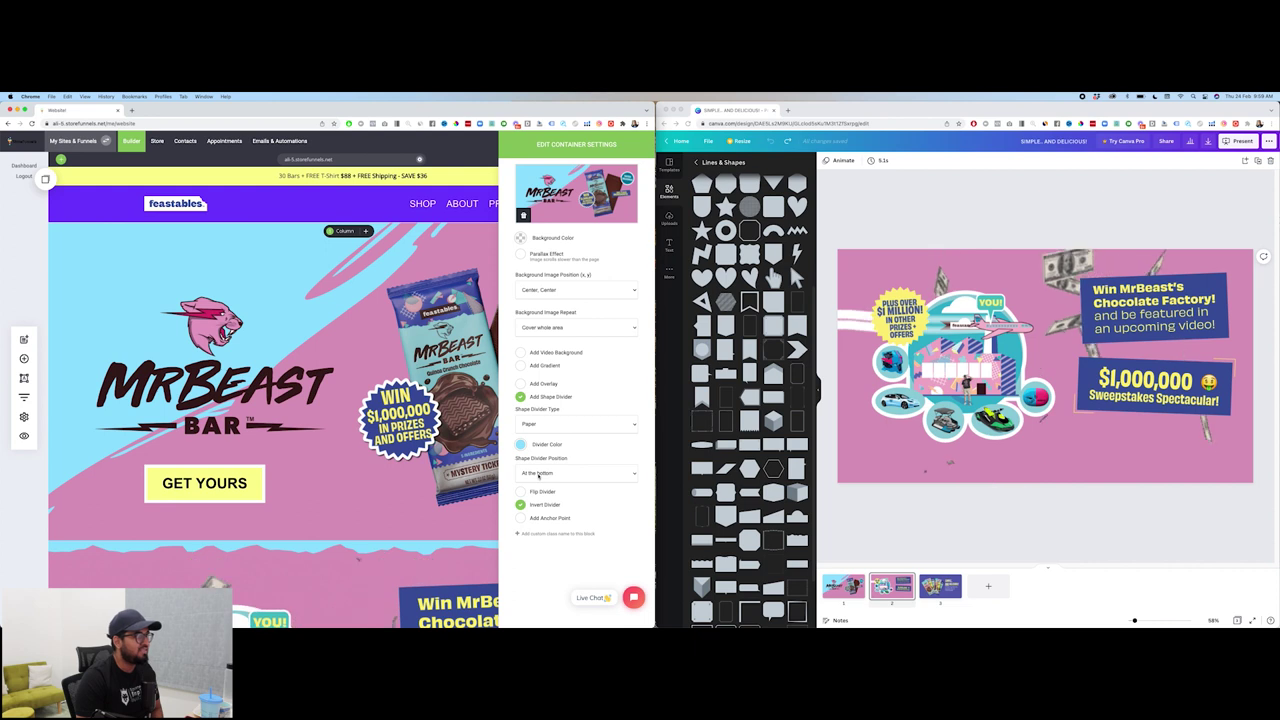
pyautogui.click(407, 493)
pyautogui.scroll(-5, 380, 470)
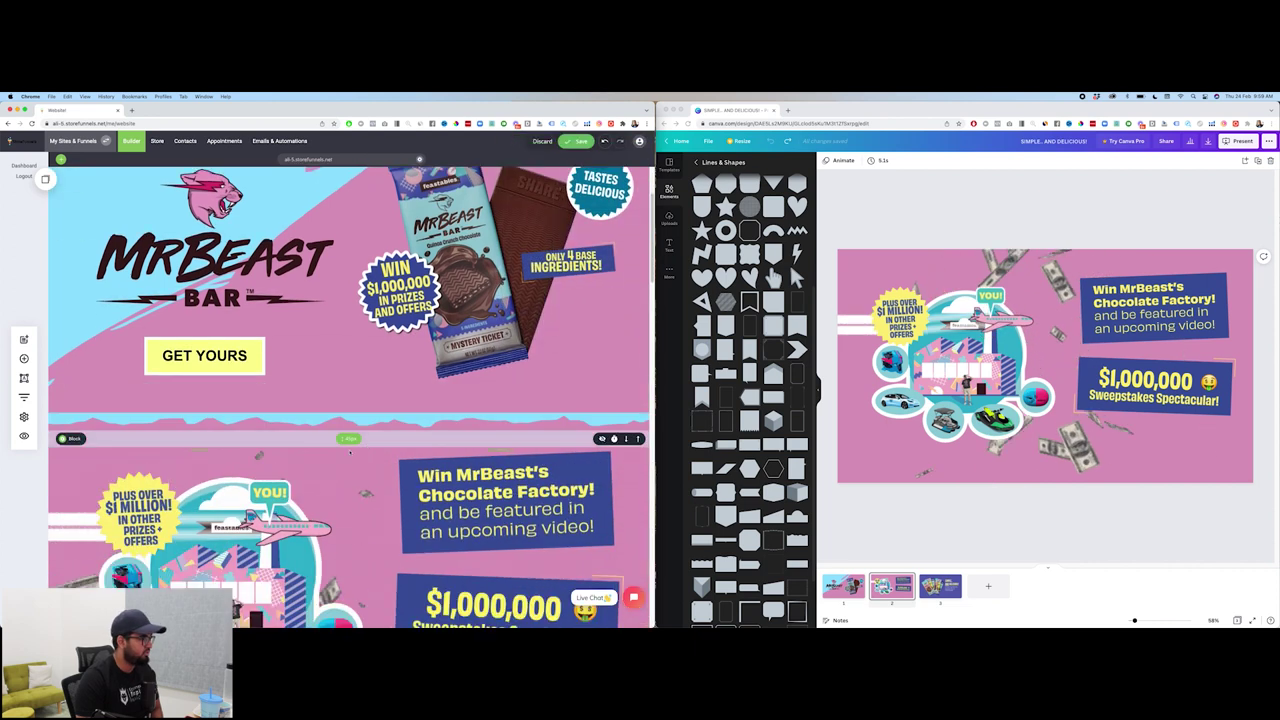
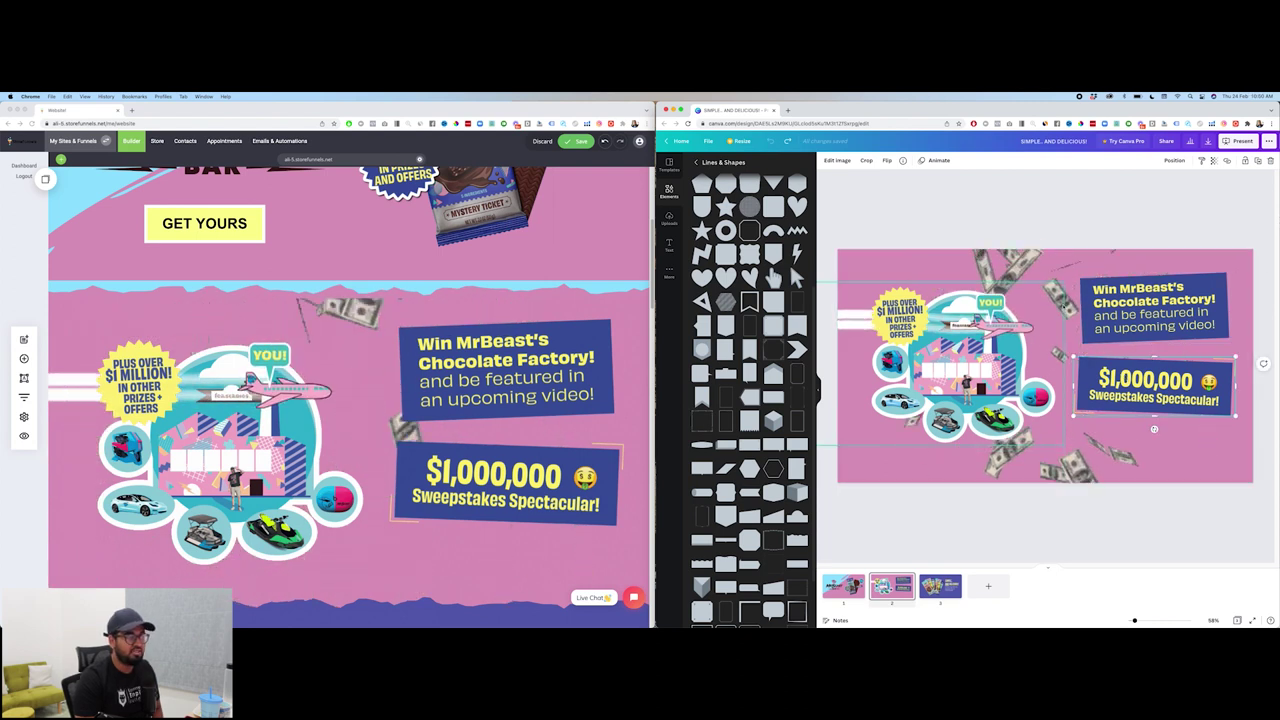
# Search the Canva elements for "money falling.gif"
pyautogui.click(667, 217)
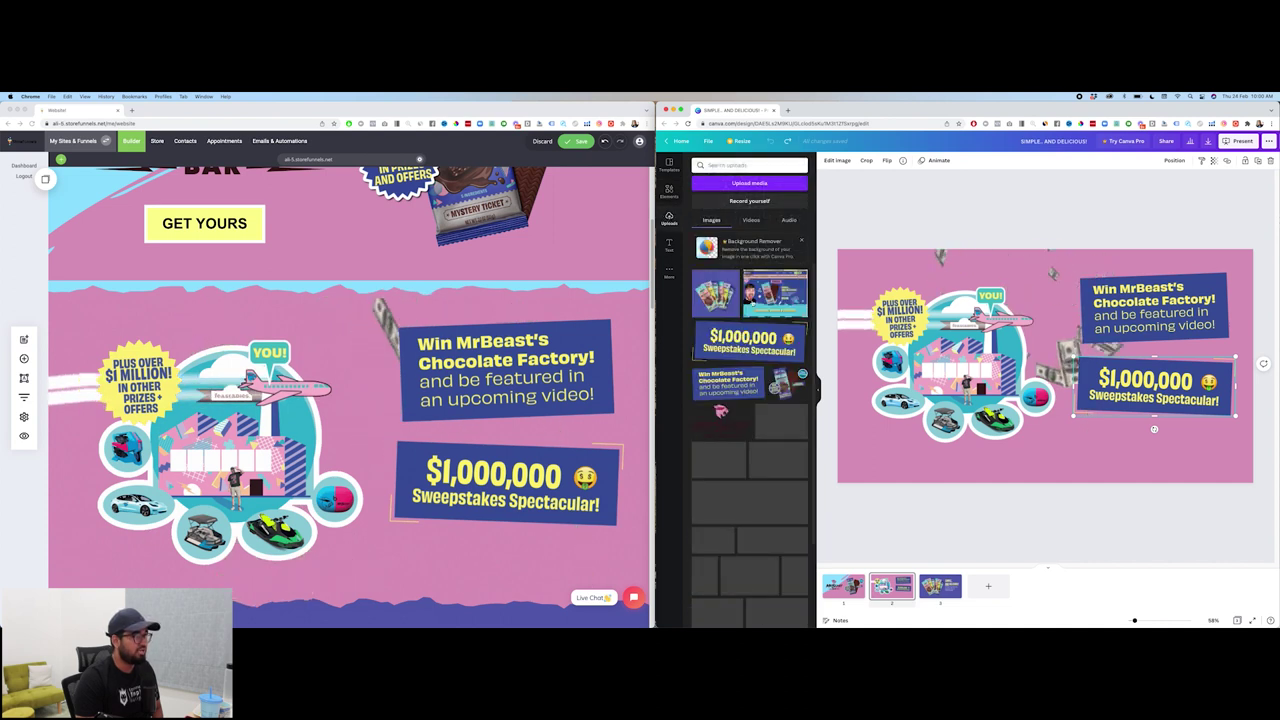
pyautogui.click(669, 190)
pyautogui.click(738, 166)
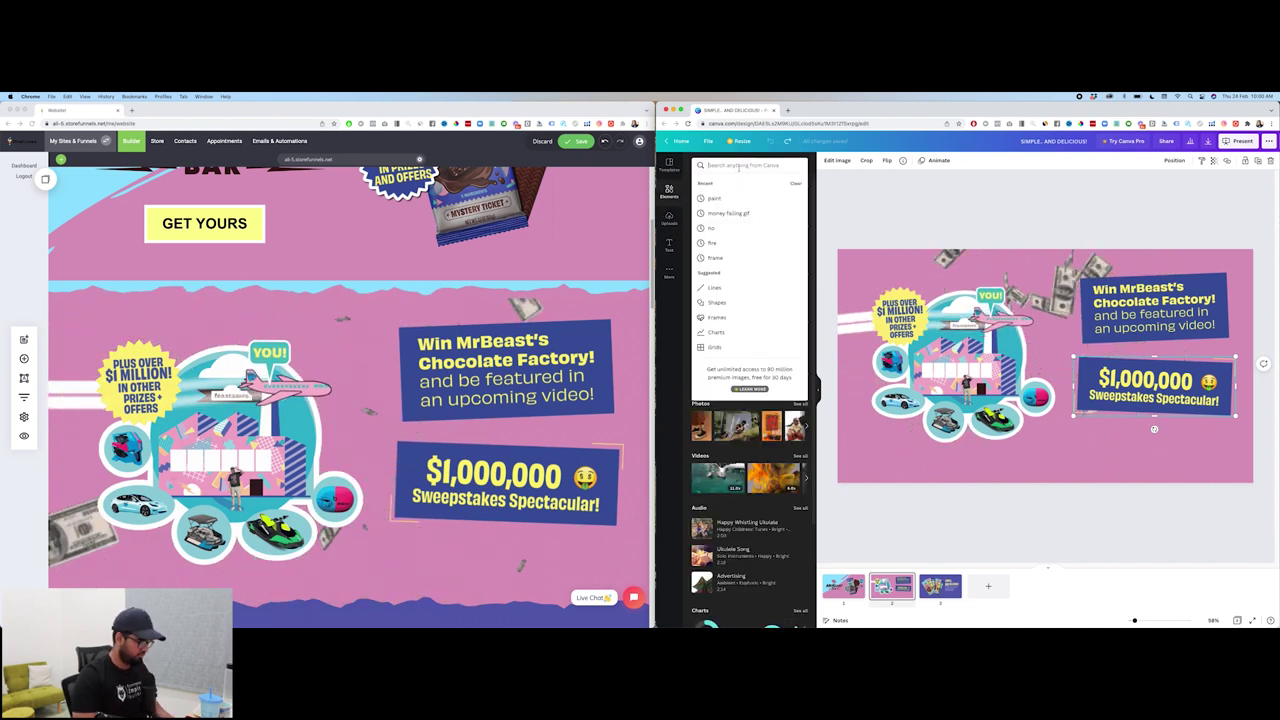
pyautogui.write('money fal')
pyautogui.press('Down')
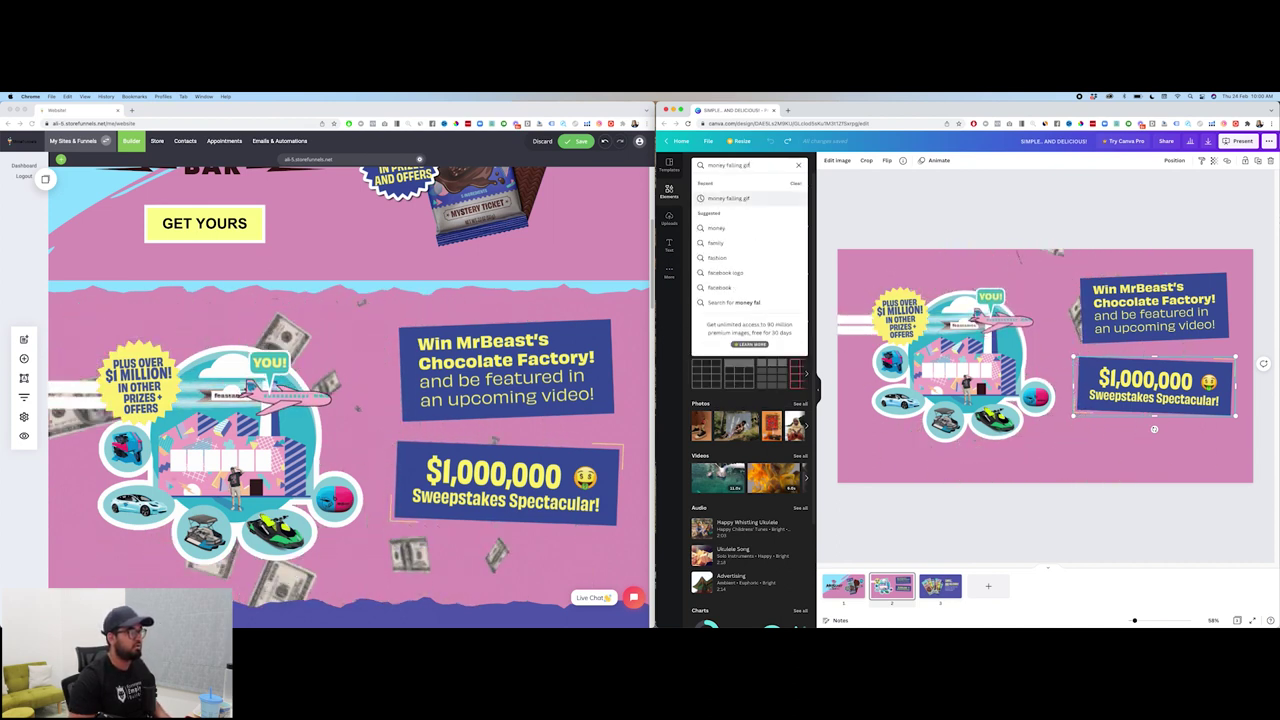
pyautogui.press('Return')
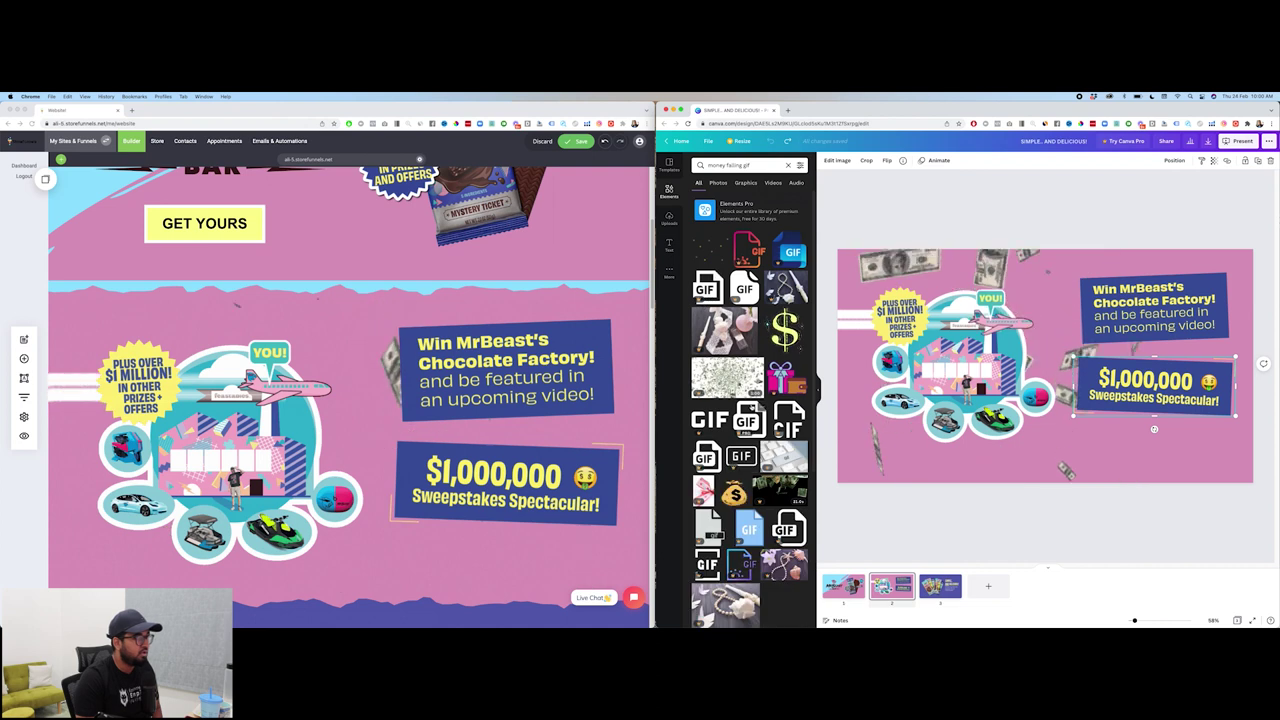
# Try a falling-money video with a white background on the second slide, and remove it
pyautogui.scroll(-3, 750, 410)
pyautogui.moveTo(780, 392); pyautogui.dragTo(973, 327)
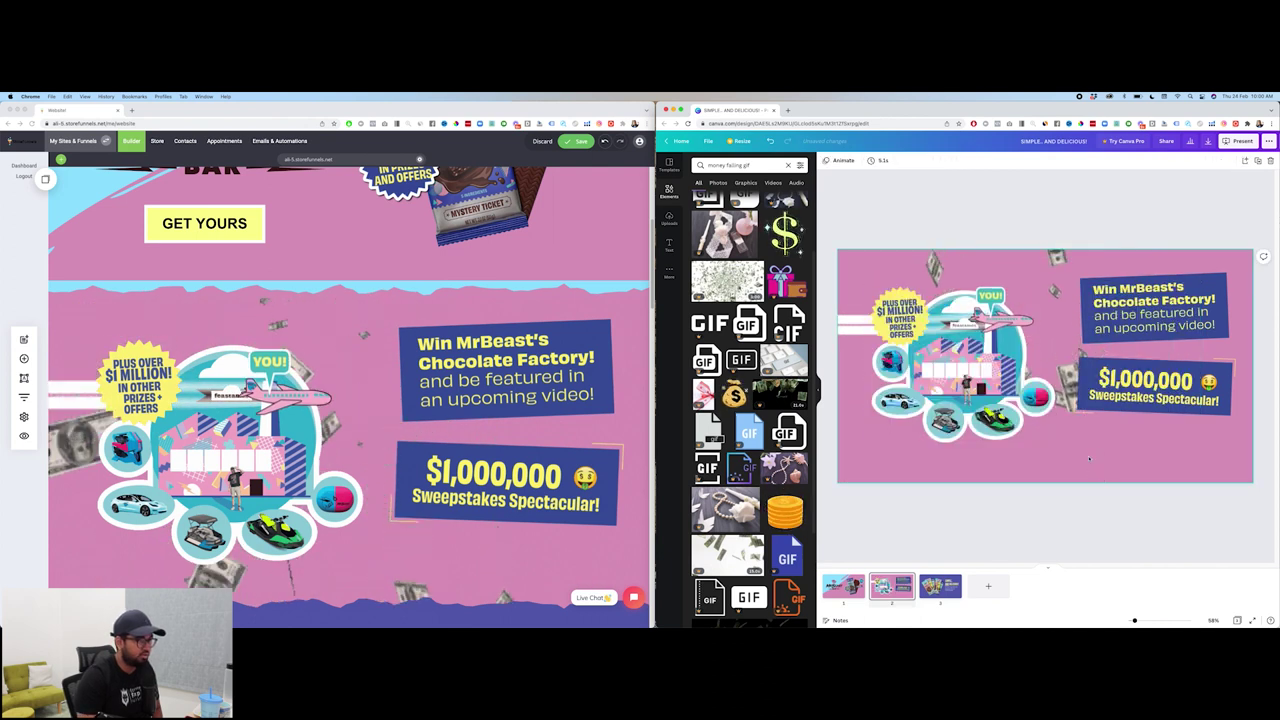
pyautogui.click(1034, 403)
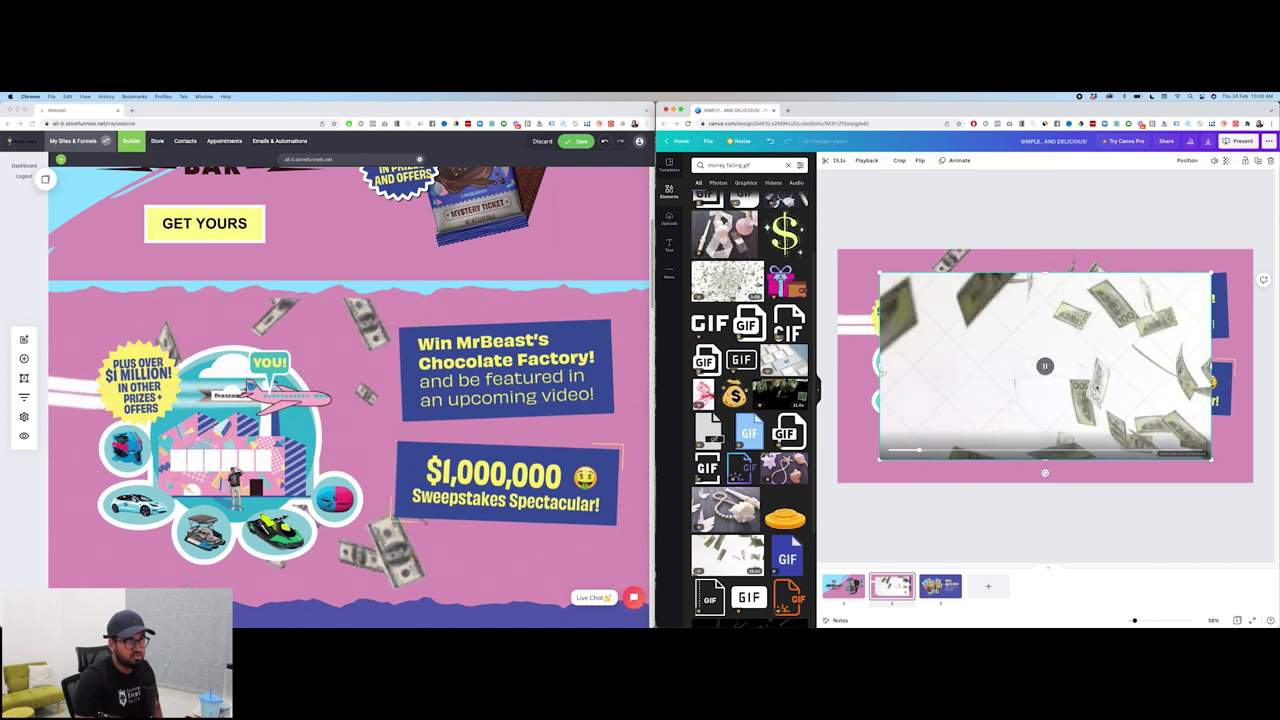
pyautogui.press('Escape')
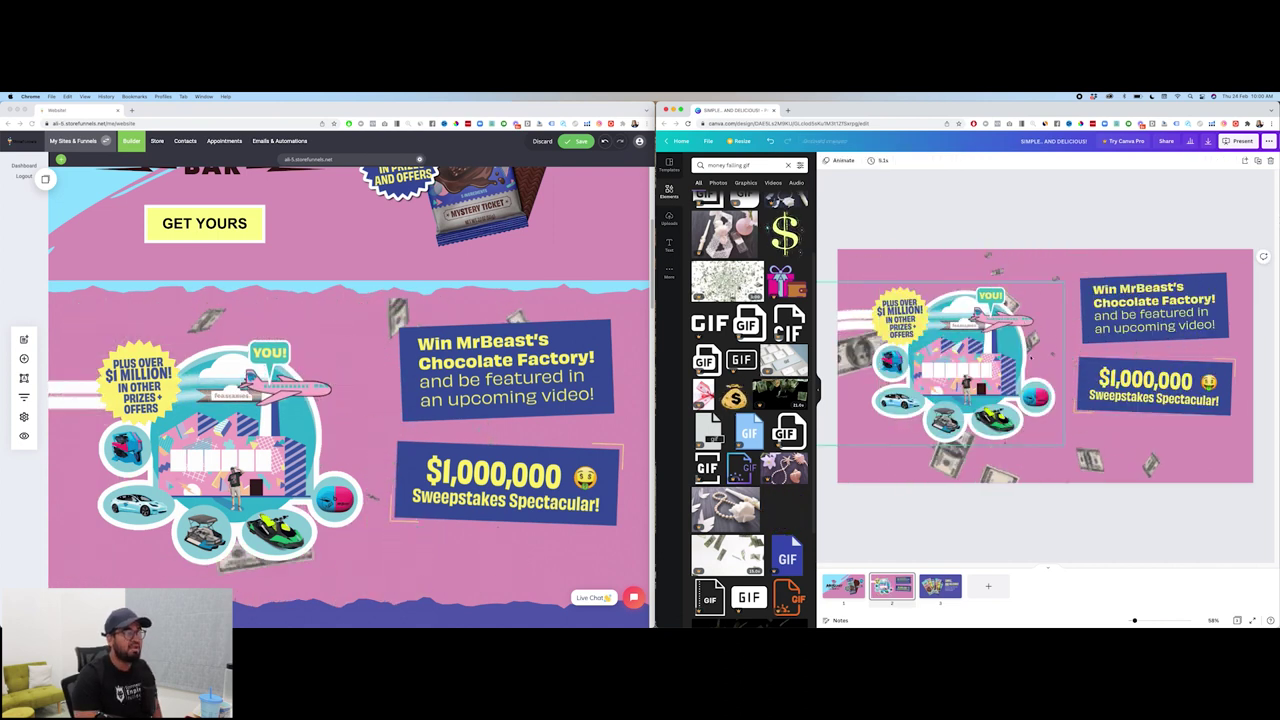
# Try transparent falling-banknote graphics on the second slide, enlarging the first one, and delete them
pyautogui.scroll(-5, 772, 478)
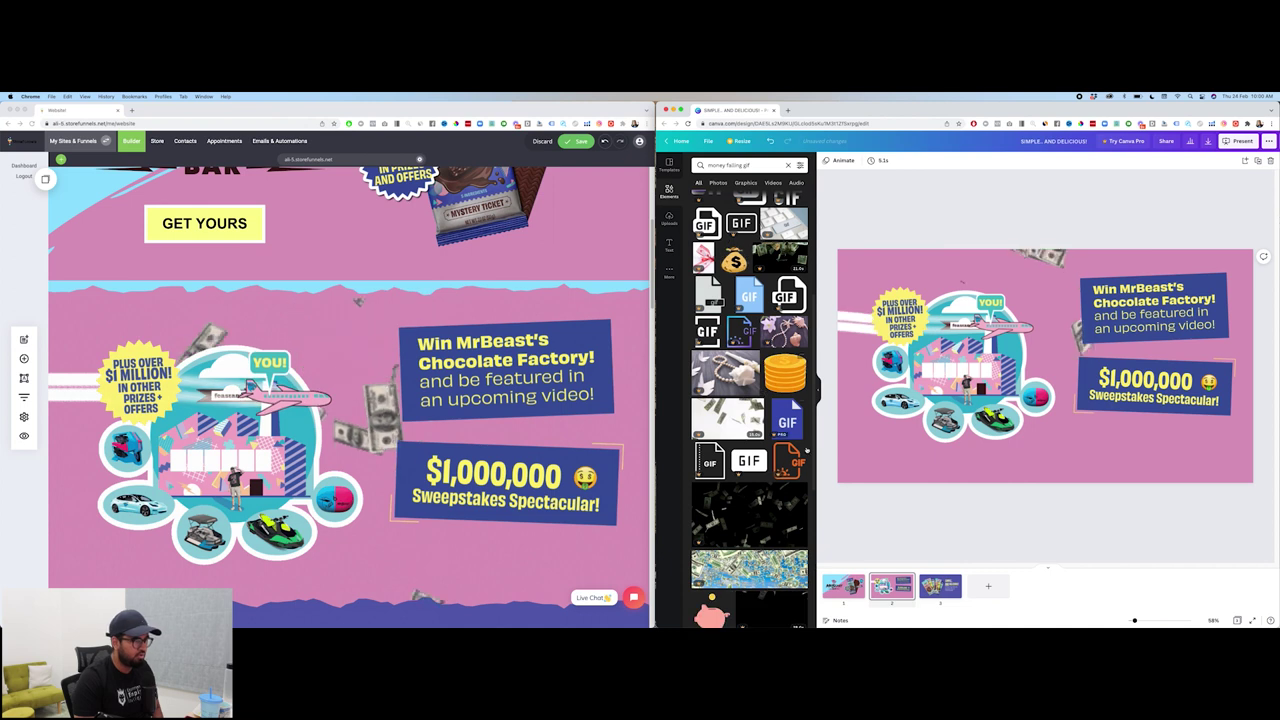
pyautogui.scroll(-1, 770, 432)
pyautogui.scroll(-2, 770, 432)
pyautogui.click(770, 437)
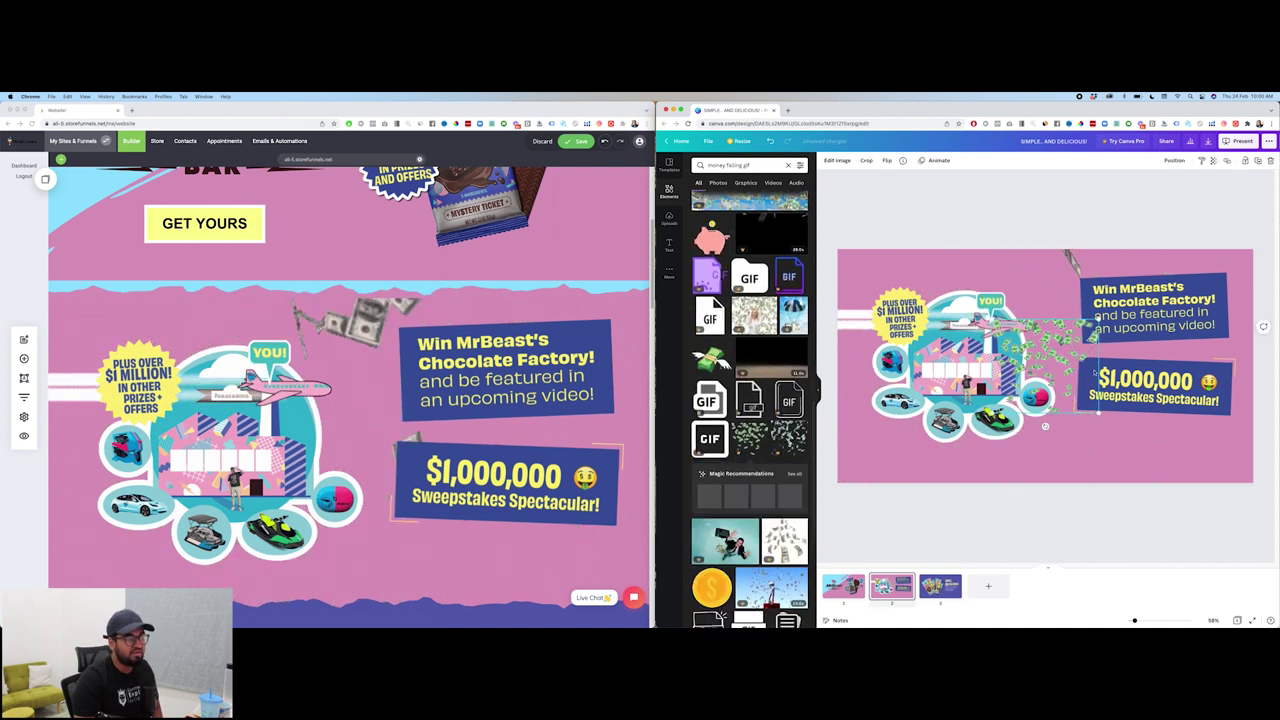
pyautogui.moveTo(1065, 445); pyautogui.dragTo(1173, 530)
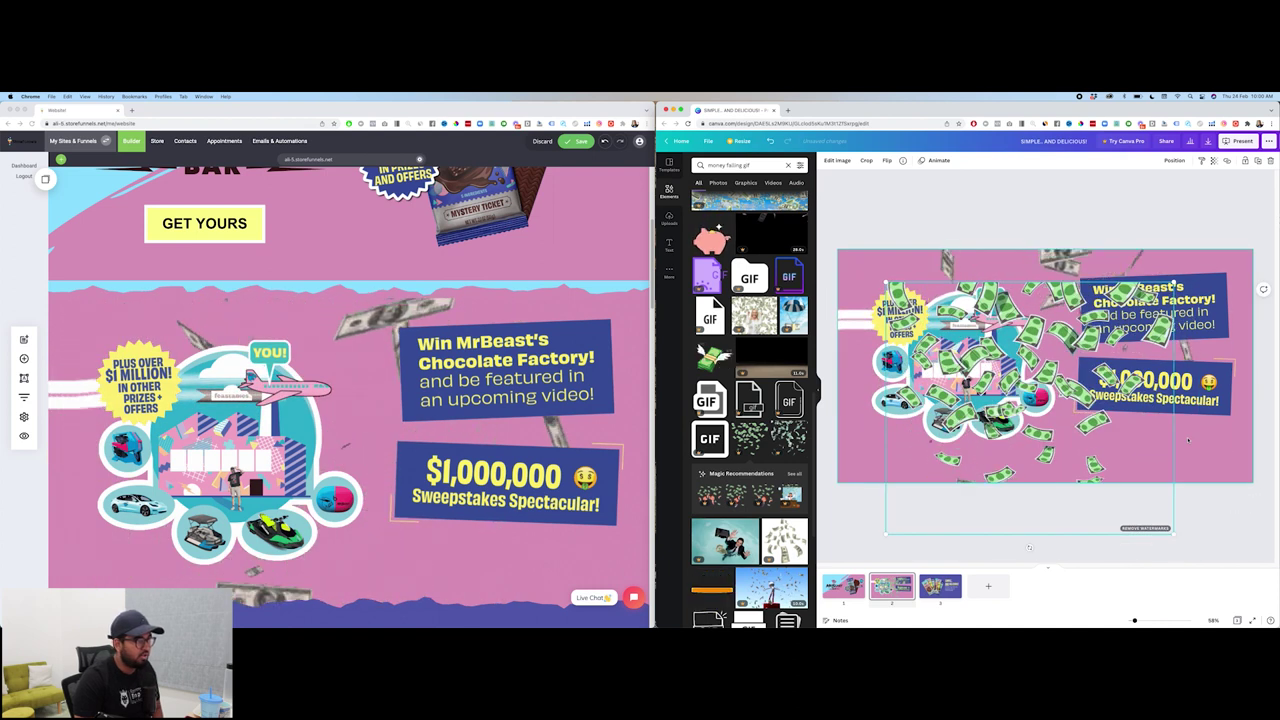
pyautogui.press('Delete')
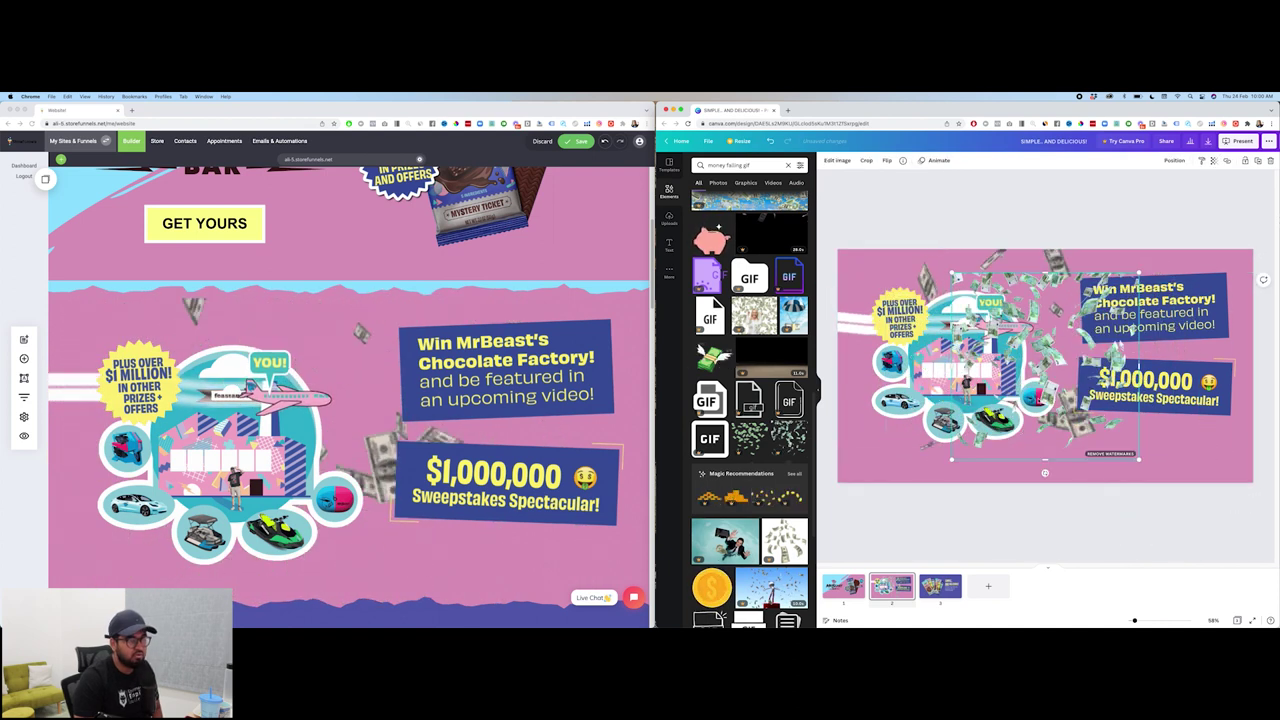
pyautogui.press('Delete')
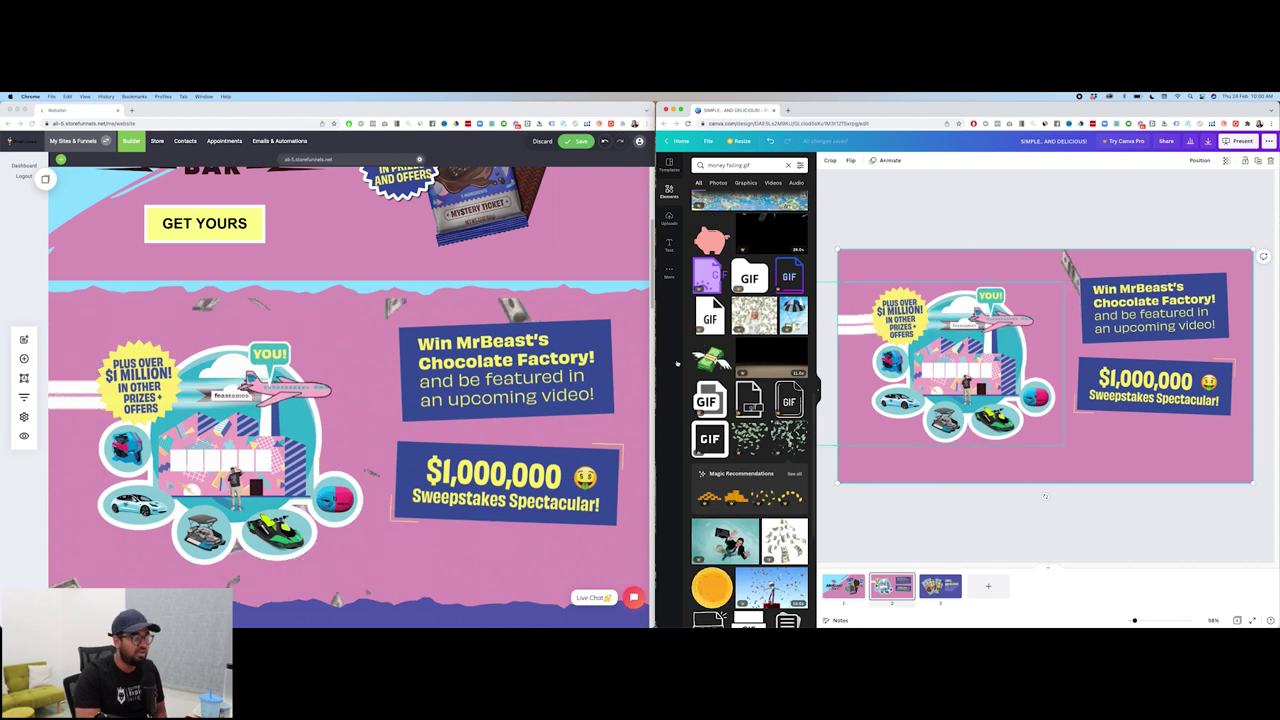
# Browse the uploaded images and videos in Canva for the falling-money and chocolate factory animations
pyautogui.click(669, 224)
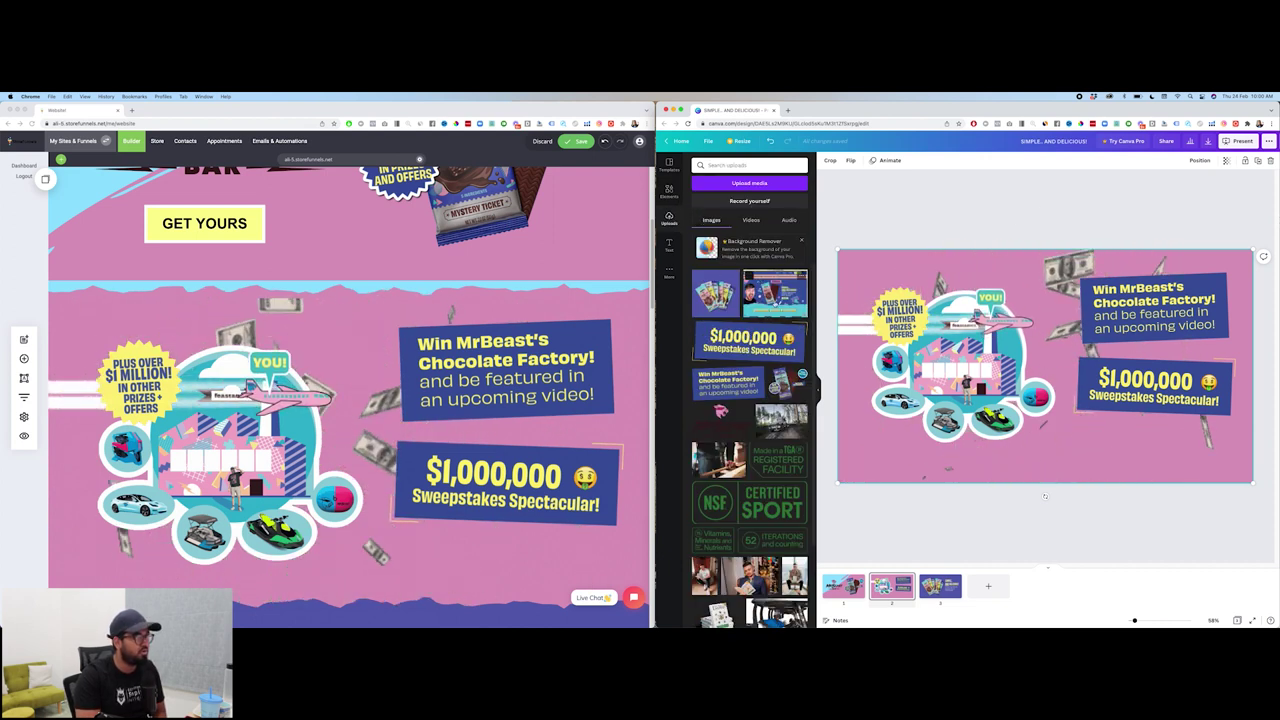
pyautogui.scroll(-2, 750, 440)
pyautogui.scroll(2, 779, 362)
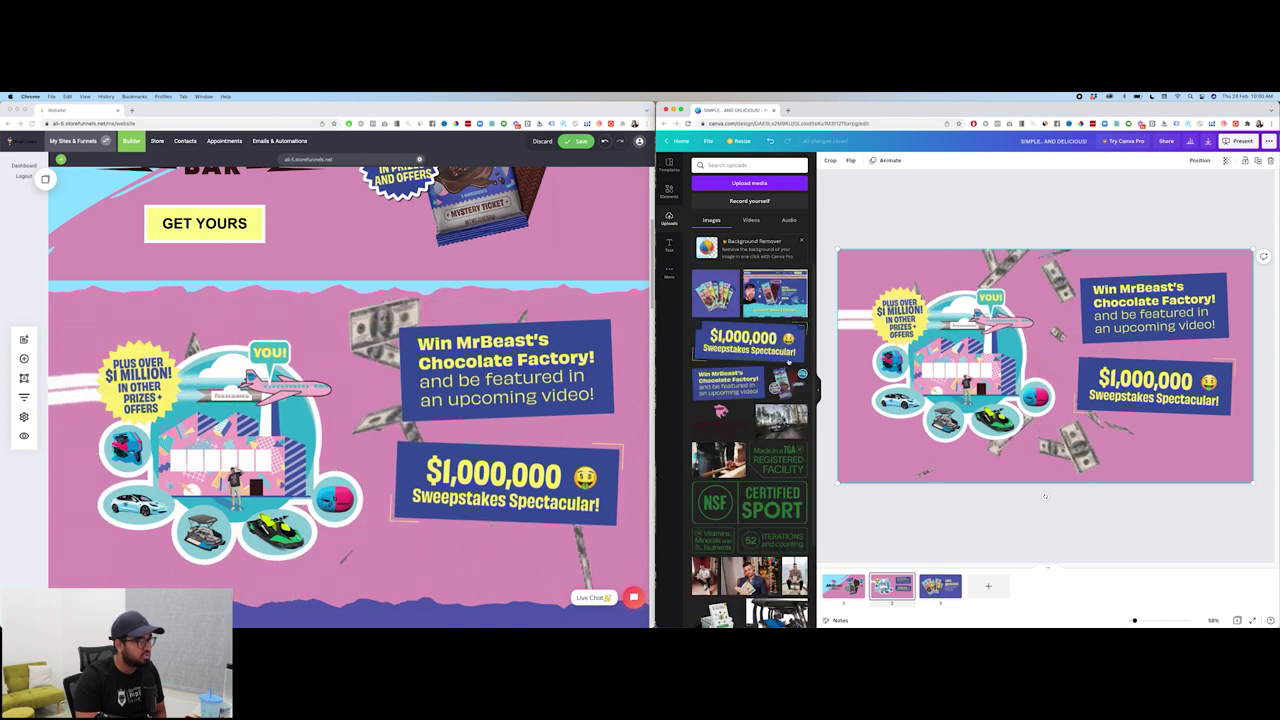
pyautogui.click(751, 219)
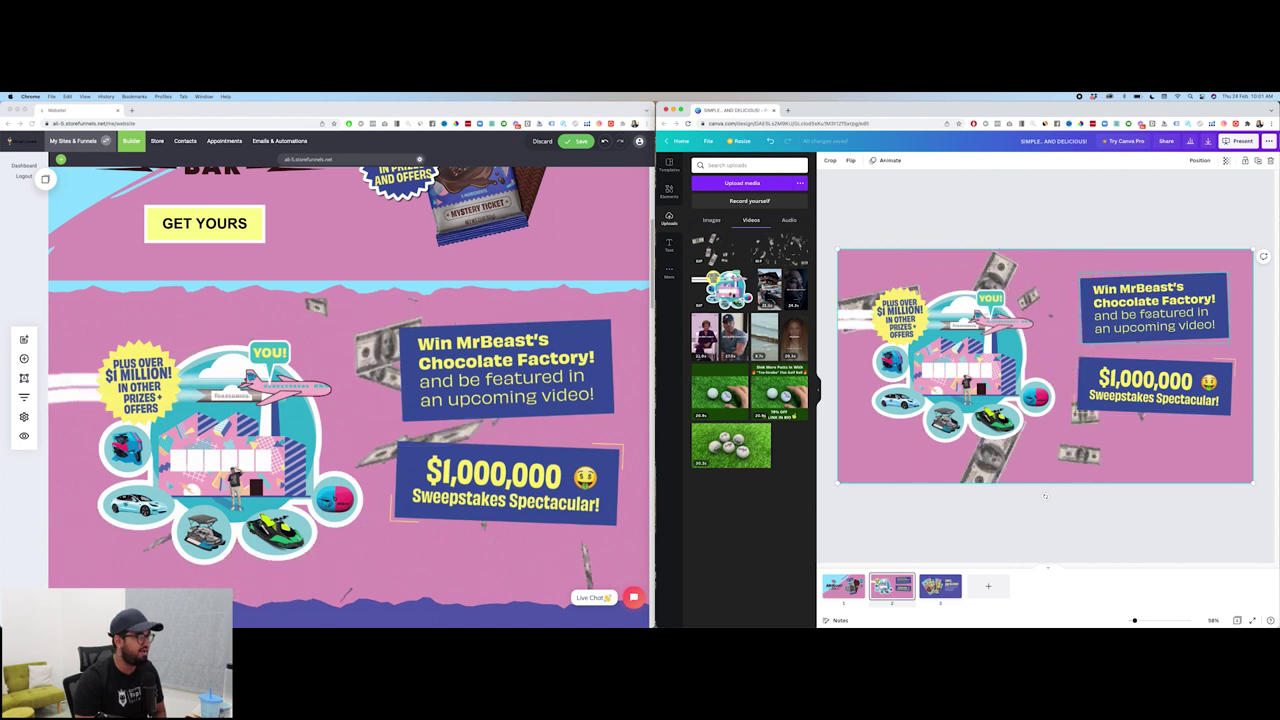
# Set the design's download file type to GIF and open the page selection
pyautogui.click(1208, 142)
pyautogui.click(1210, 190)
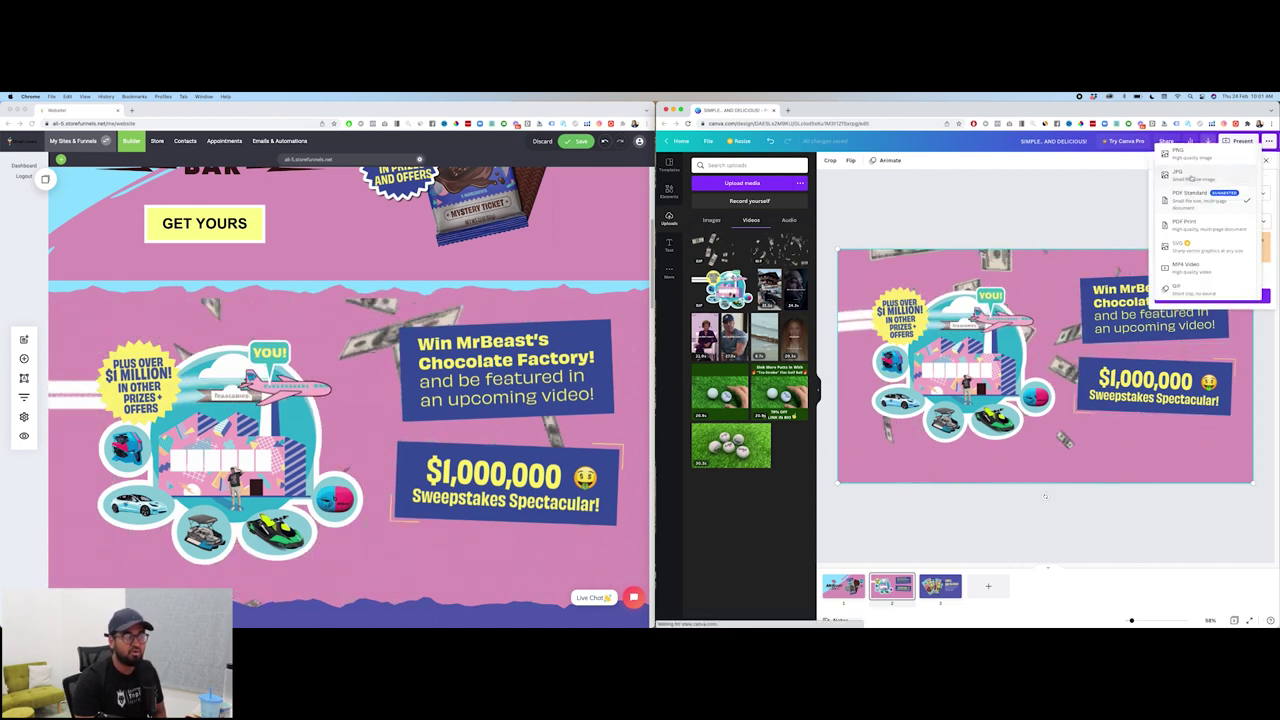
pyautogui.click(1191, 290)
pyautogui.click(1197, 222)
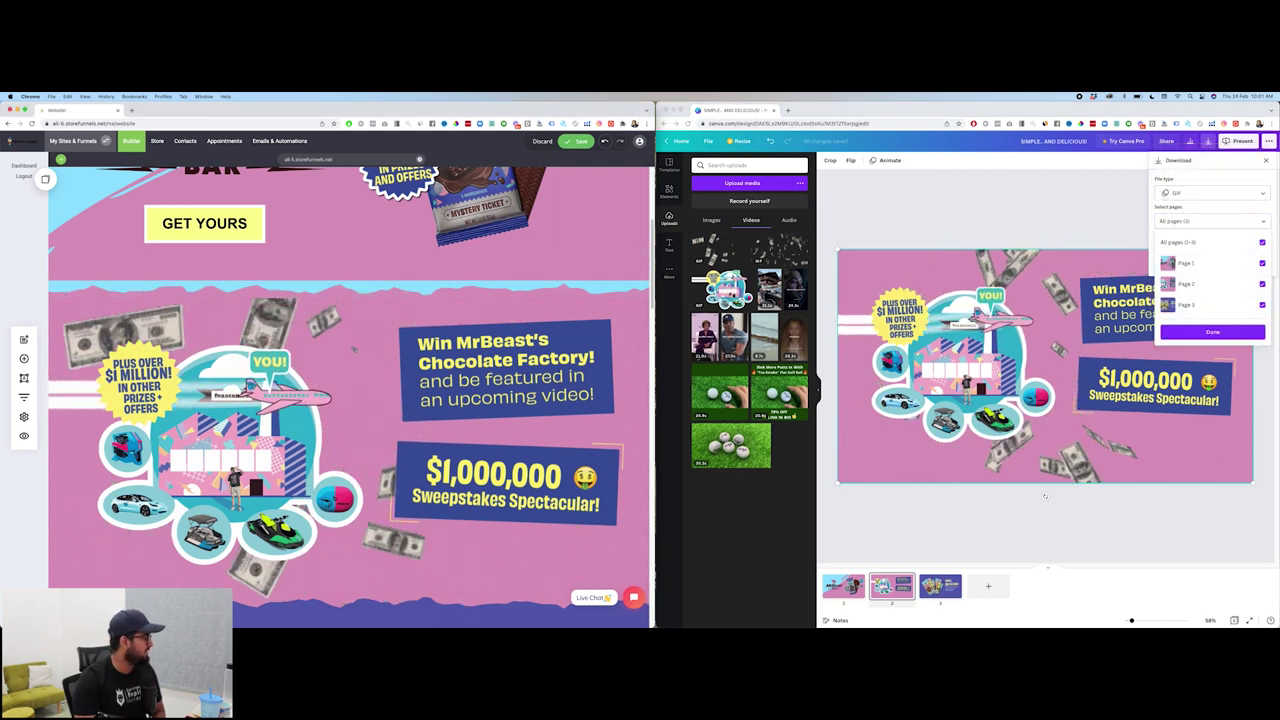
# Inspect the container background and divider settings of the sweepstakes banner block on the website
pyautogui.click(104, 309)
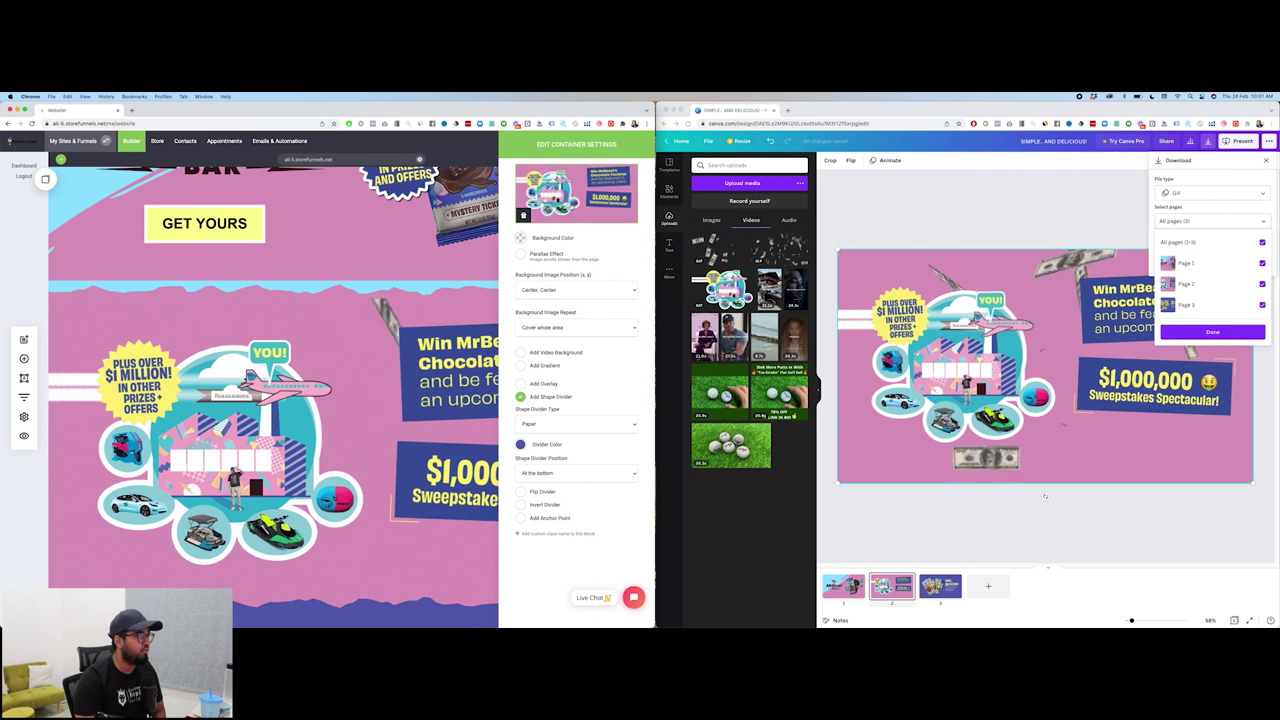
pyautogui.click(500, 325)
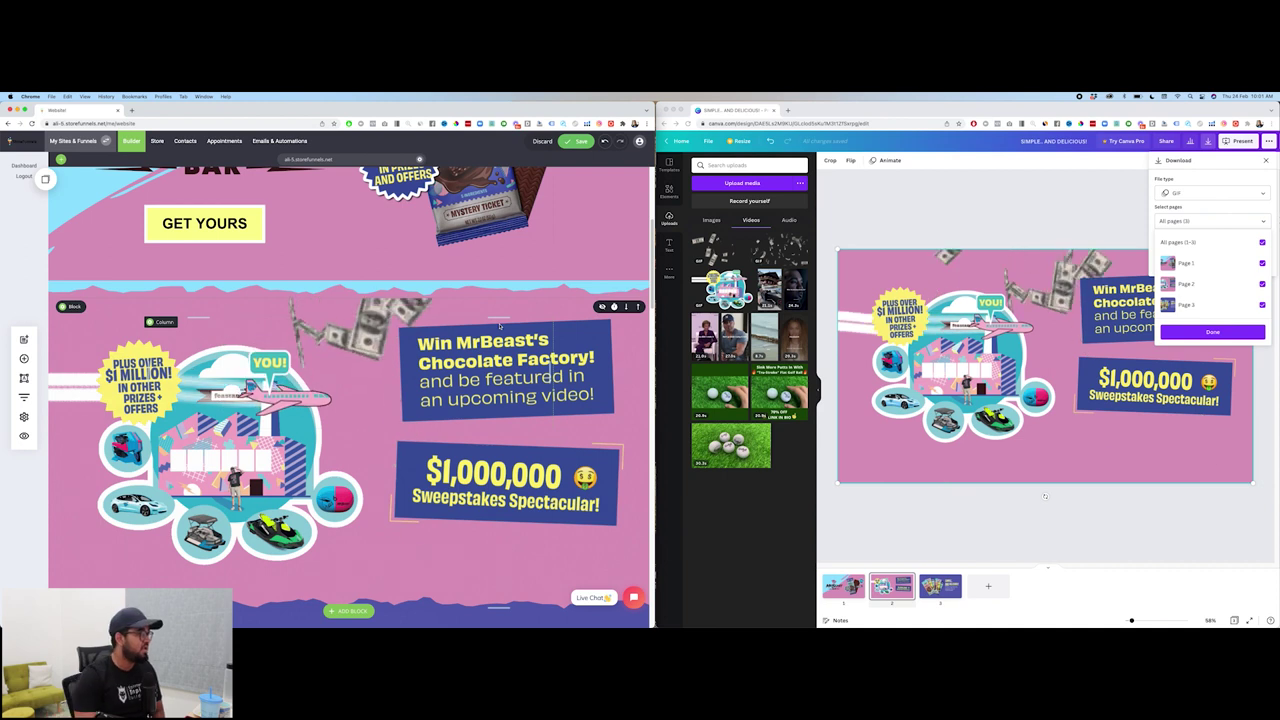
pyautogui.scroll(-1, 470, 345)
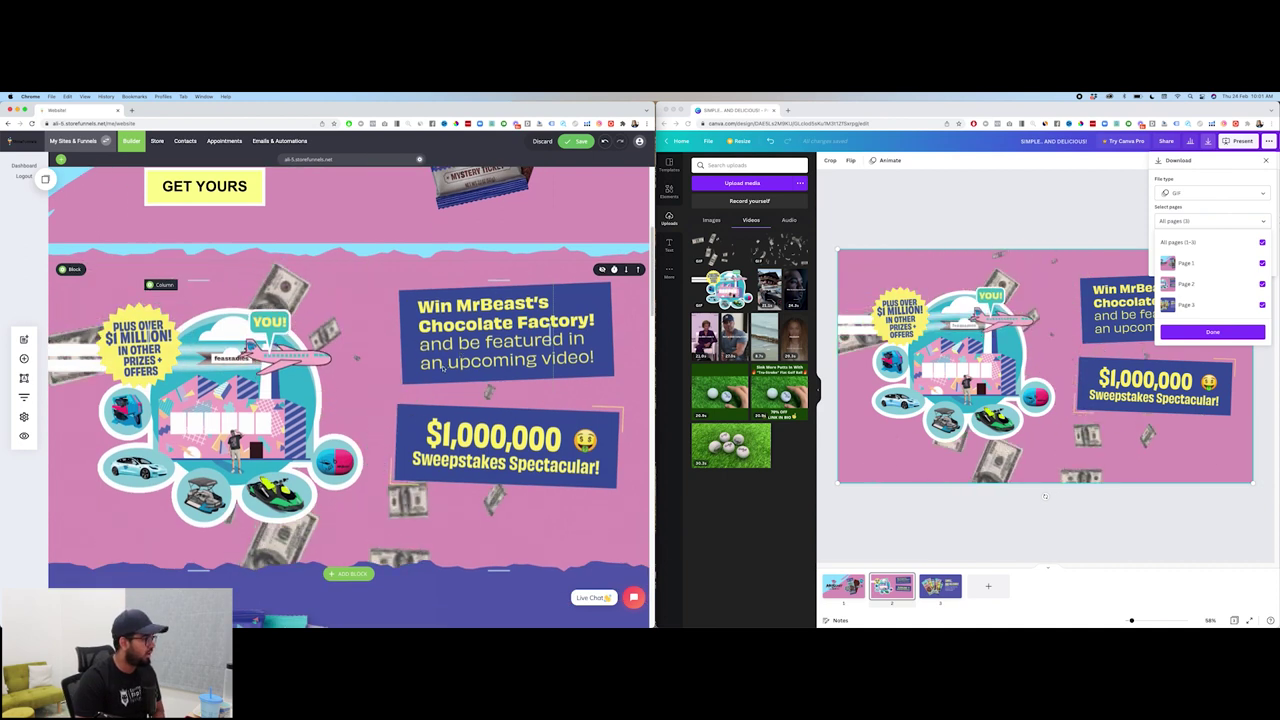
pyautogui.scroll(-2, 443, 368)
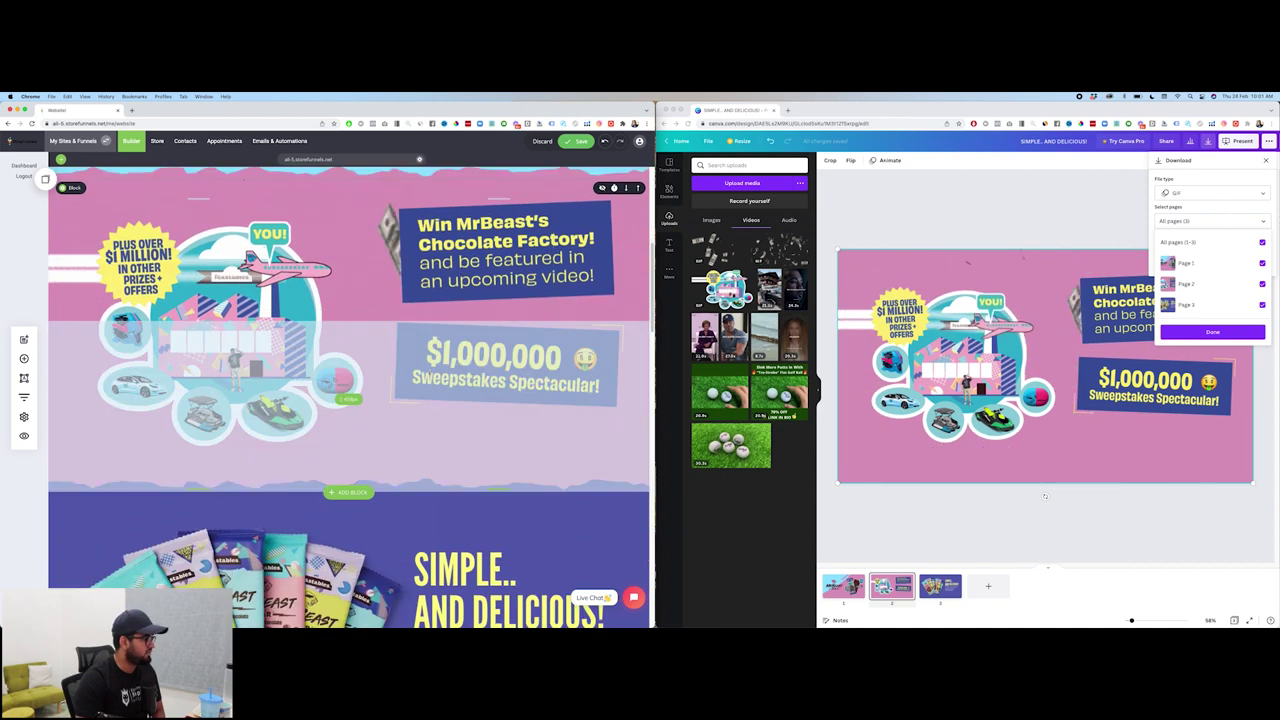
# Compare the website's "Simple.. and Delicious!" section and its Learn More button with the third slide in Canva
pyautogui.scroll(-5, 450, 400)
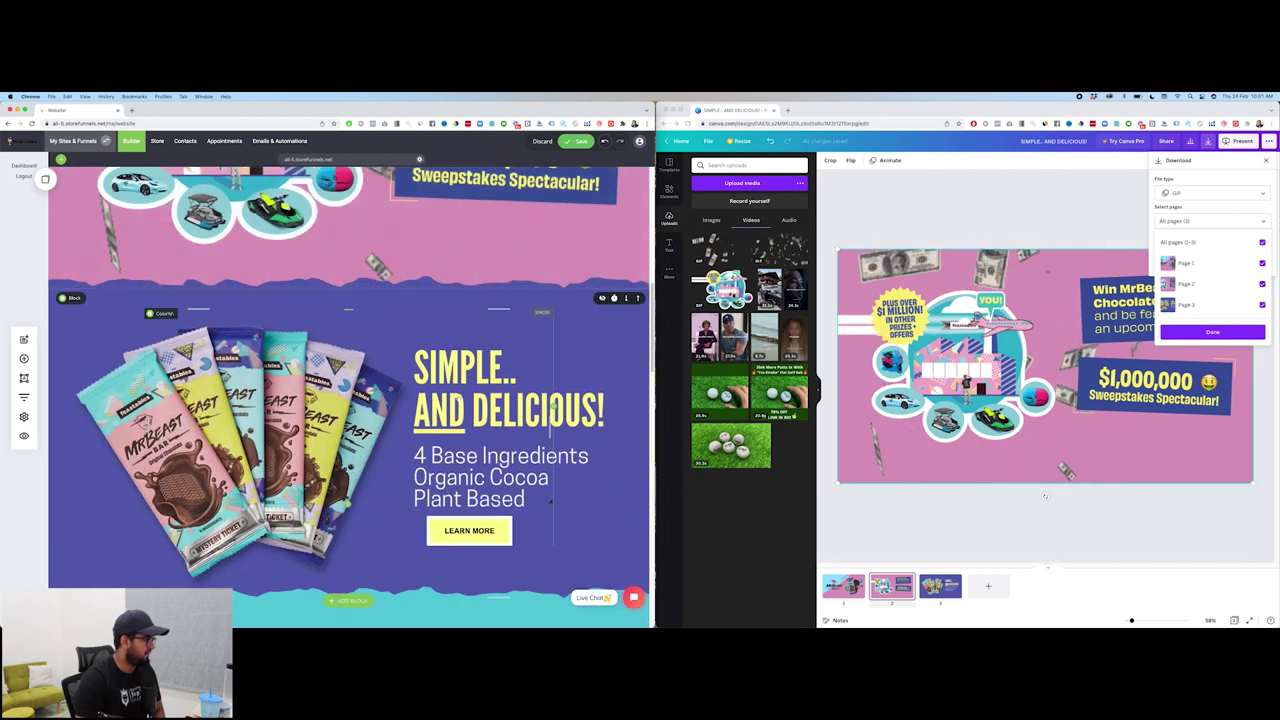
pyautogui.scroll(4, 550, 406)
pyautogui.scroll(-7, 600, 430)
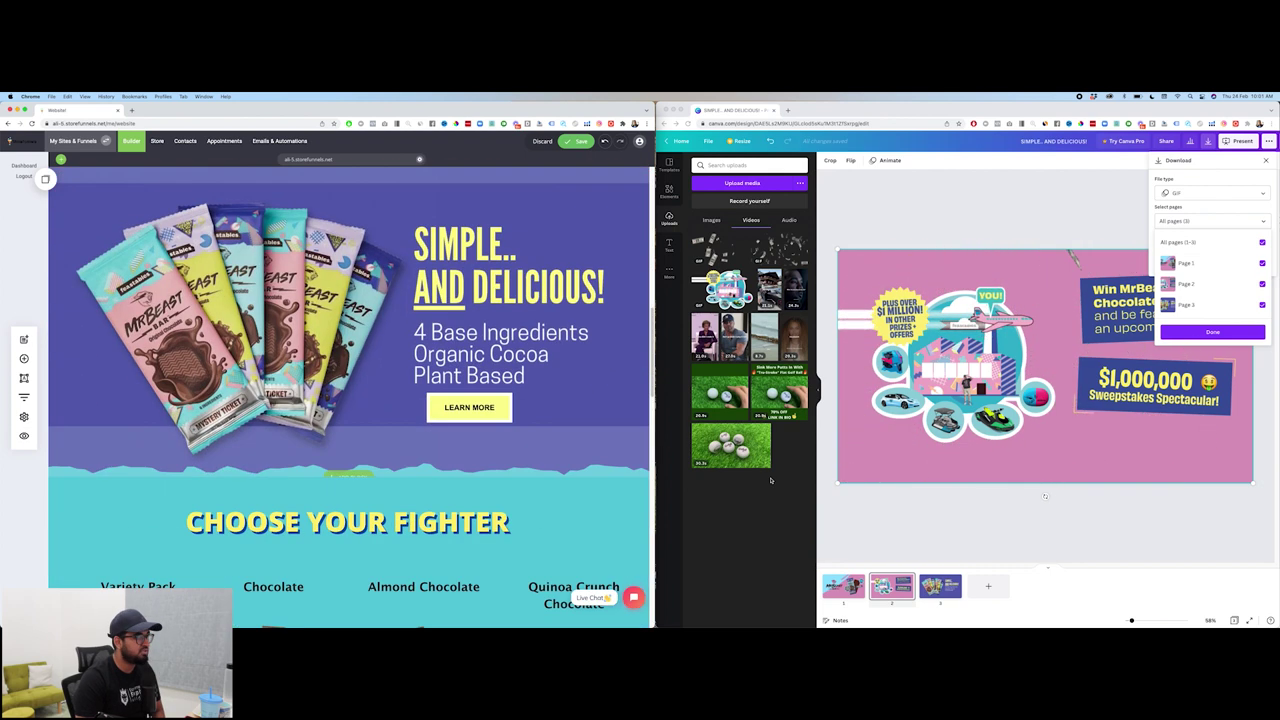
pyautogui.scroll(2, 620, 450)
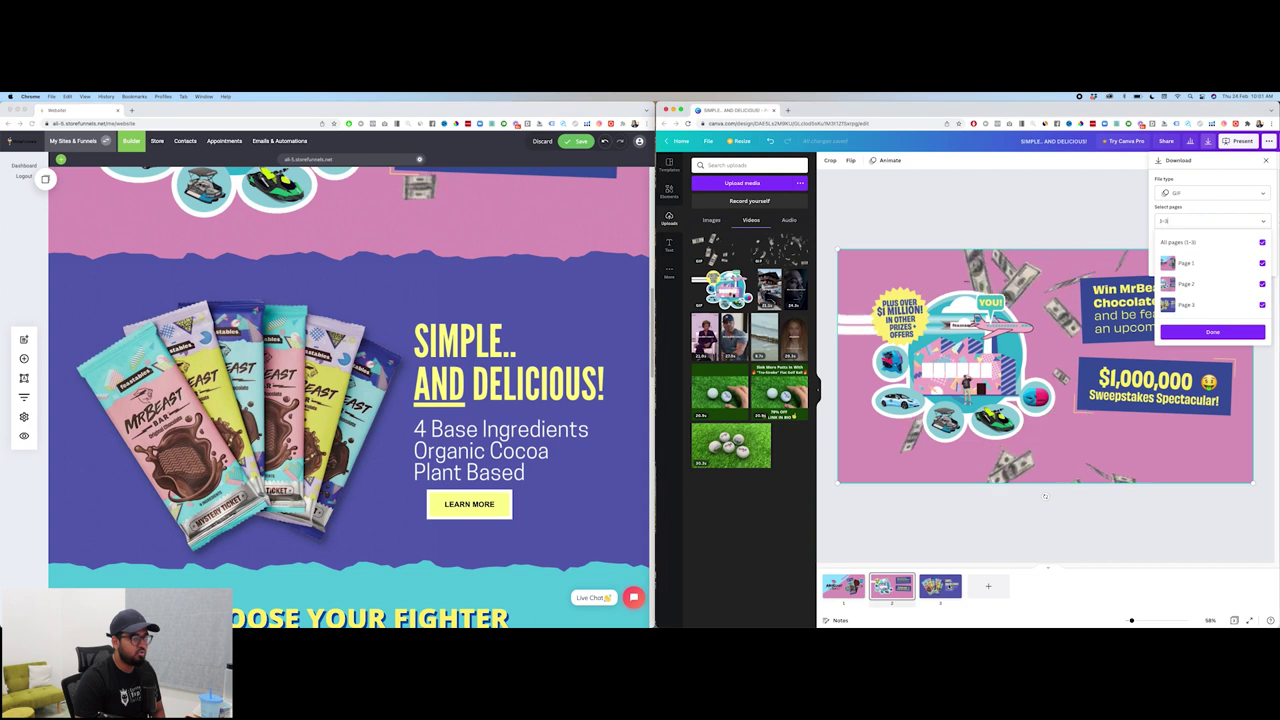
pyautogui.click(940, 586)
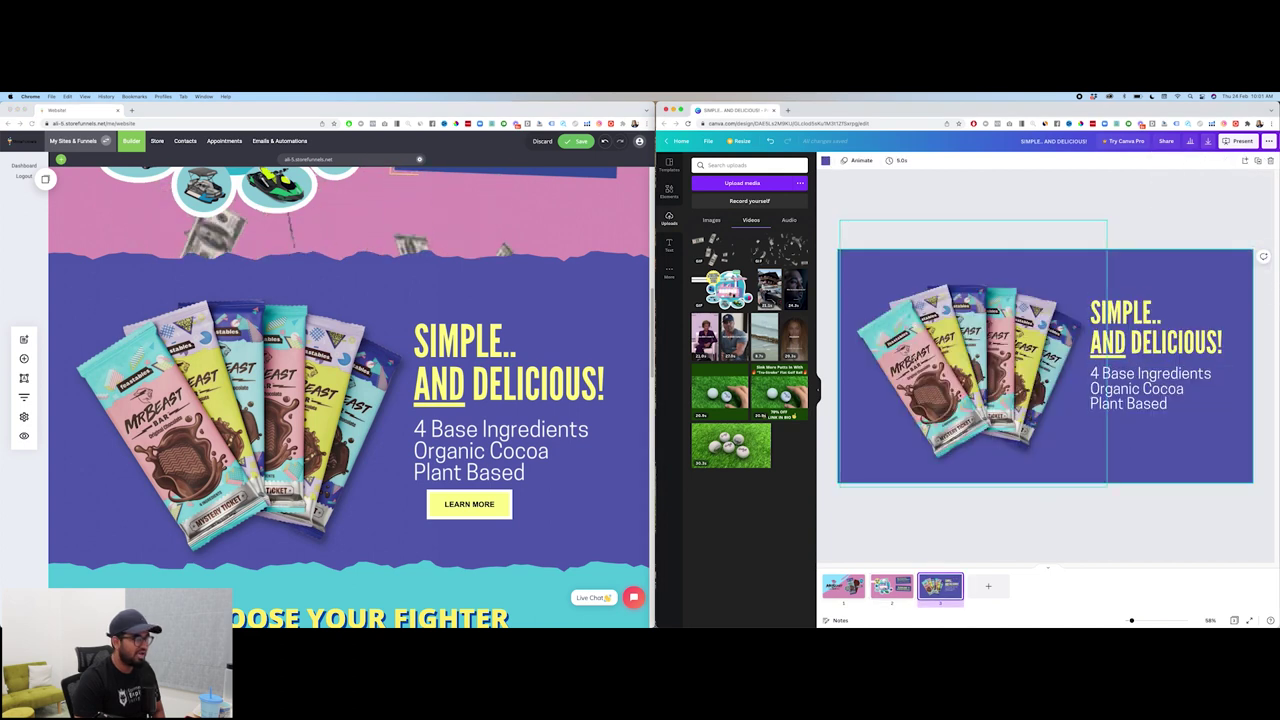
pyautogui.click(480, 505)
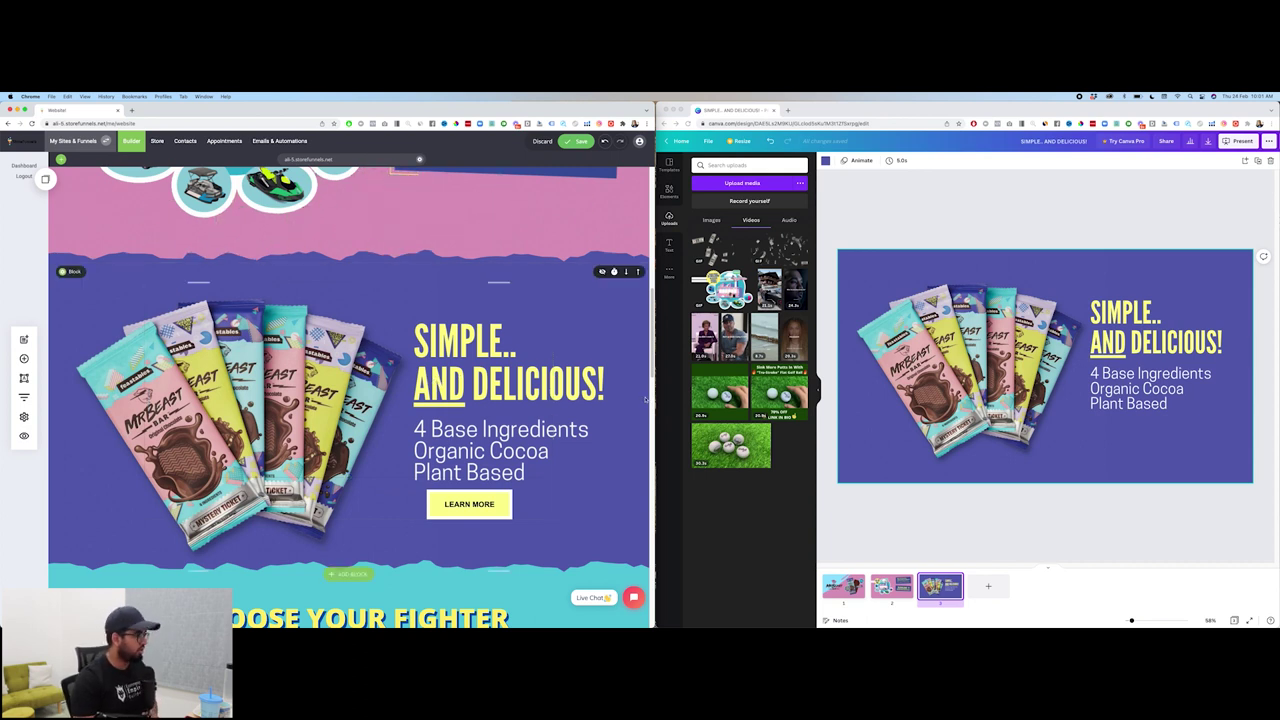
pyautogui.scroll(3, 350, 400)
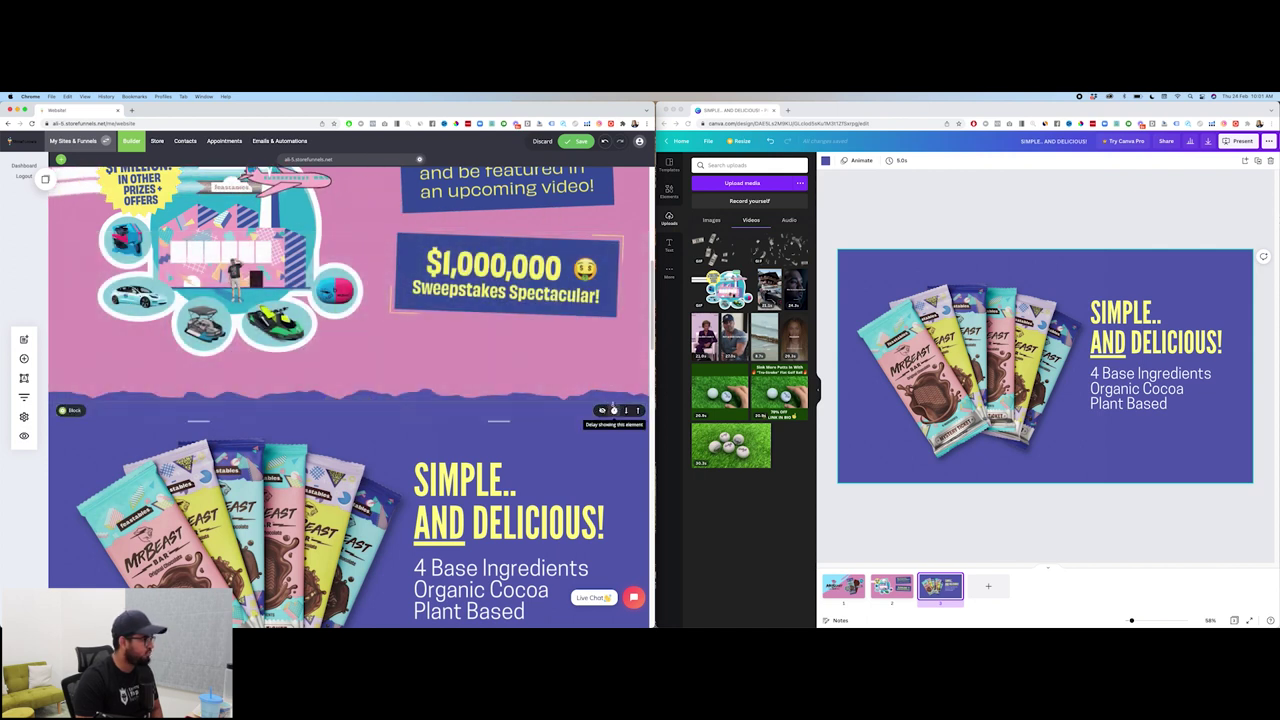
pyautogui.scroll(-2, 350, 400)
pyautogui.scroll(-3, 350, 400)
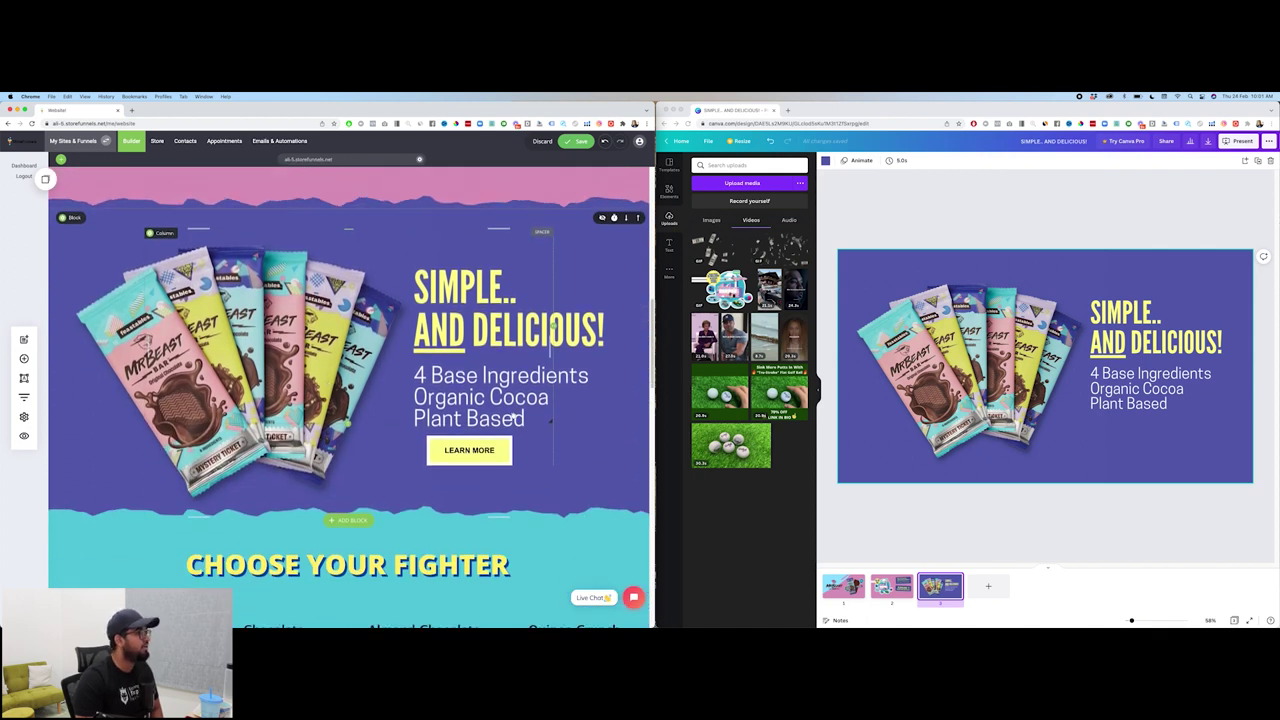
# Inspect the container background and shape divider settings of the sweepstakes block and the "Simple.. and Delicious!" block
pyautogui.scroll(6, 350, 396)
pyautogui.scroll(3, 350, 397)
pyautogui.scroll(-6, 350, 397)
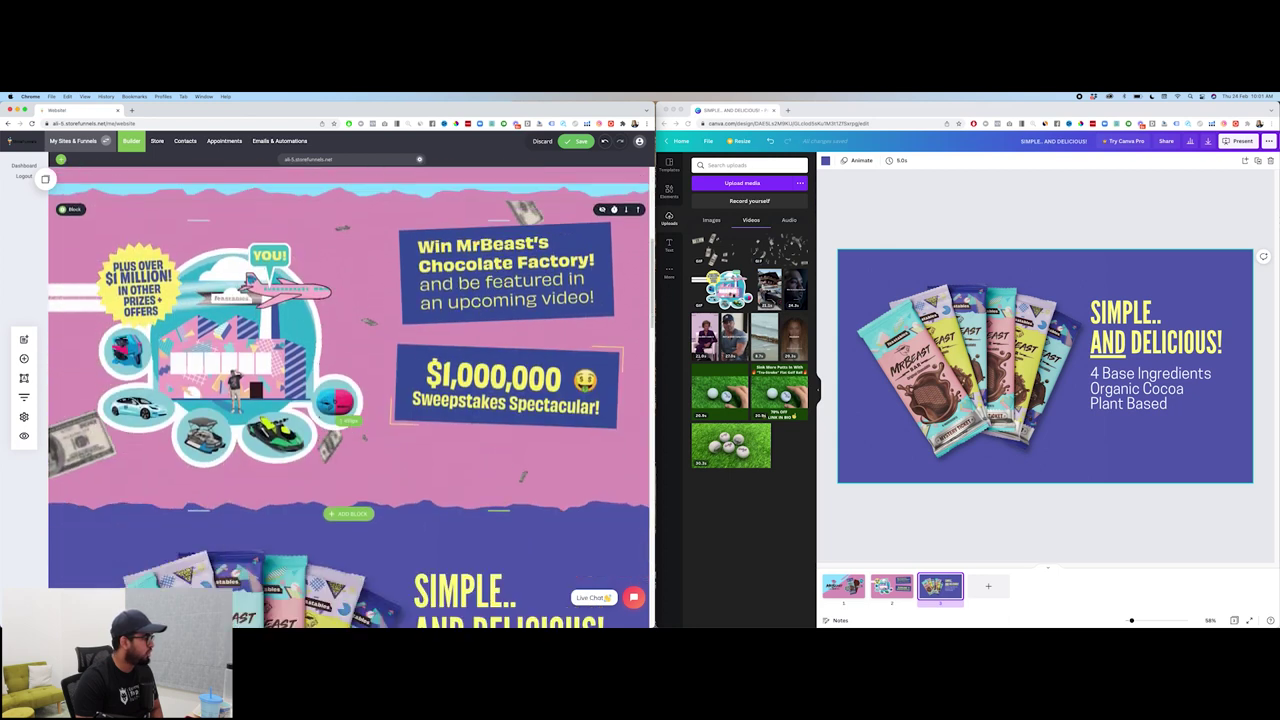
pyautogui.scroll(3, 74, 366)
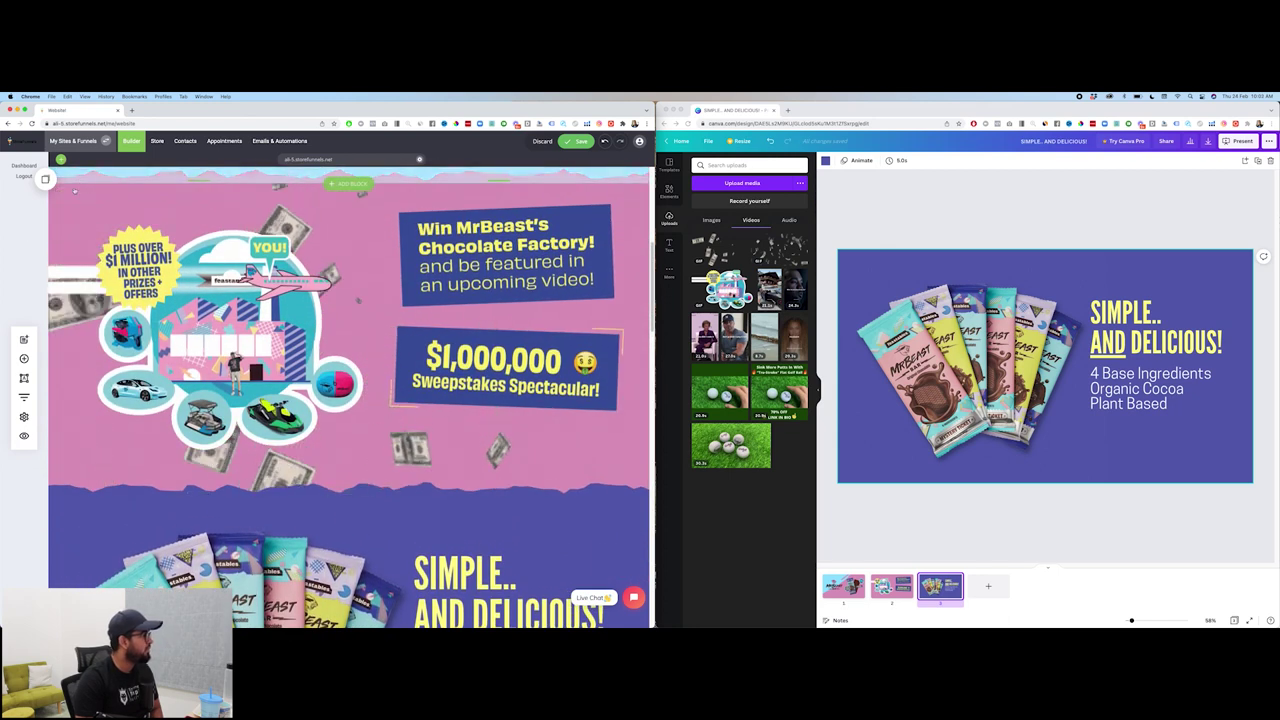
pyautogui.click(453, 313)
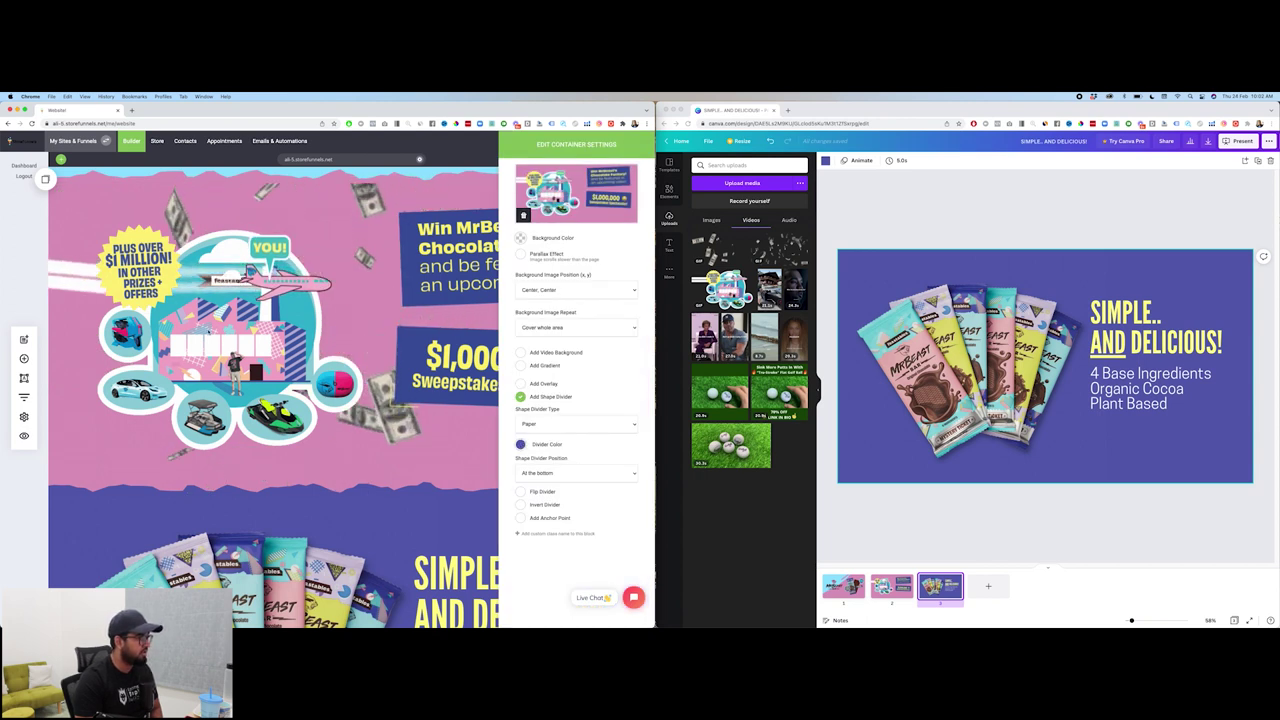
pyautogui.click(446, 501)
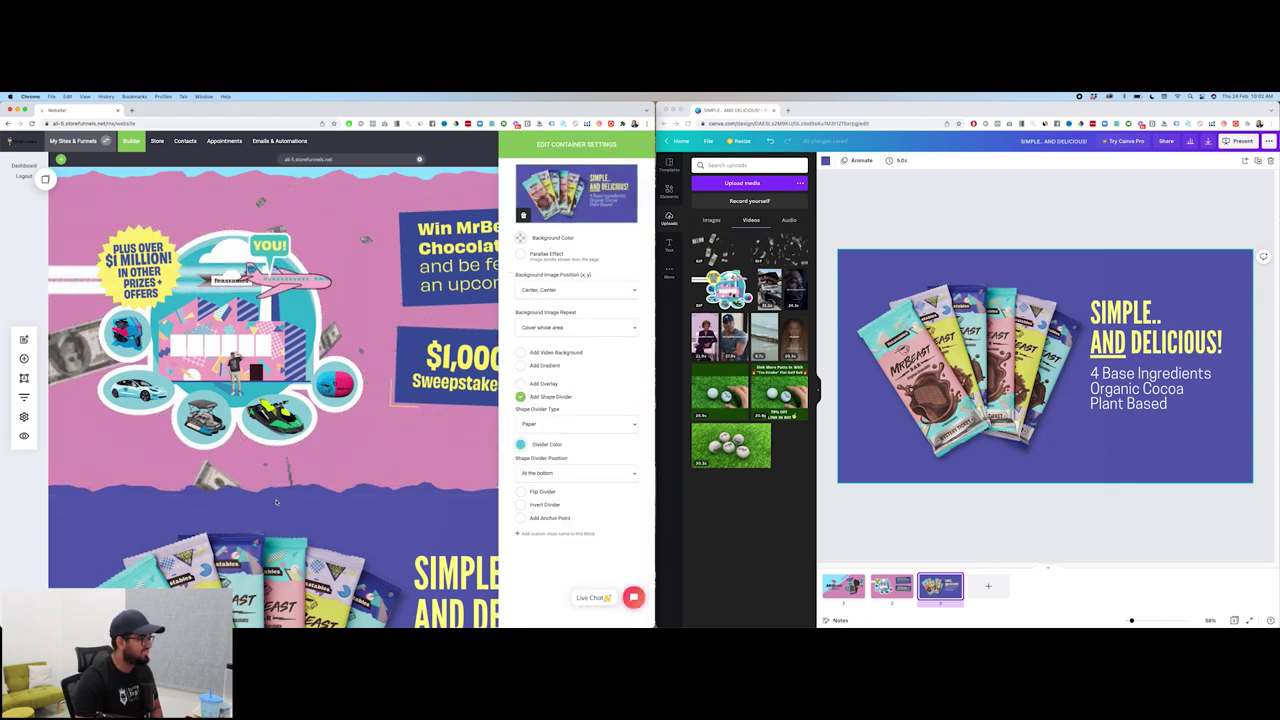
pyautogui.press('Escape')
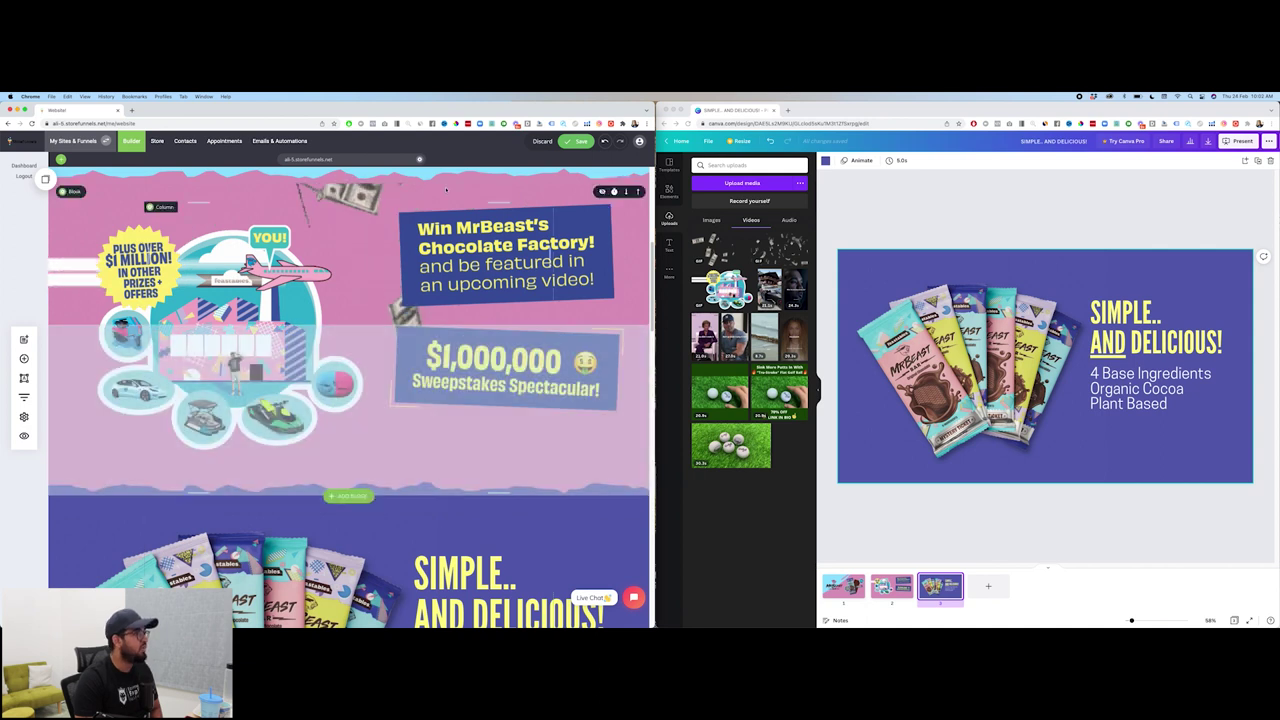
# Sample the purple of the "Simple.. and Delicious!" section with the eyedropper and inspect the sweepstakes block's divider color
pyautogui.click(455, 123)
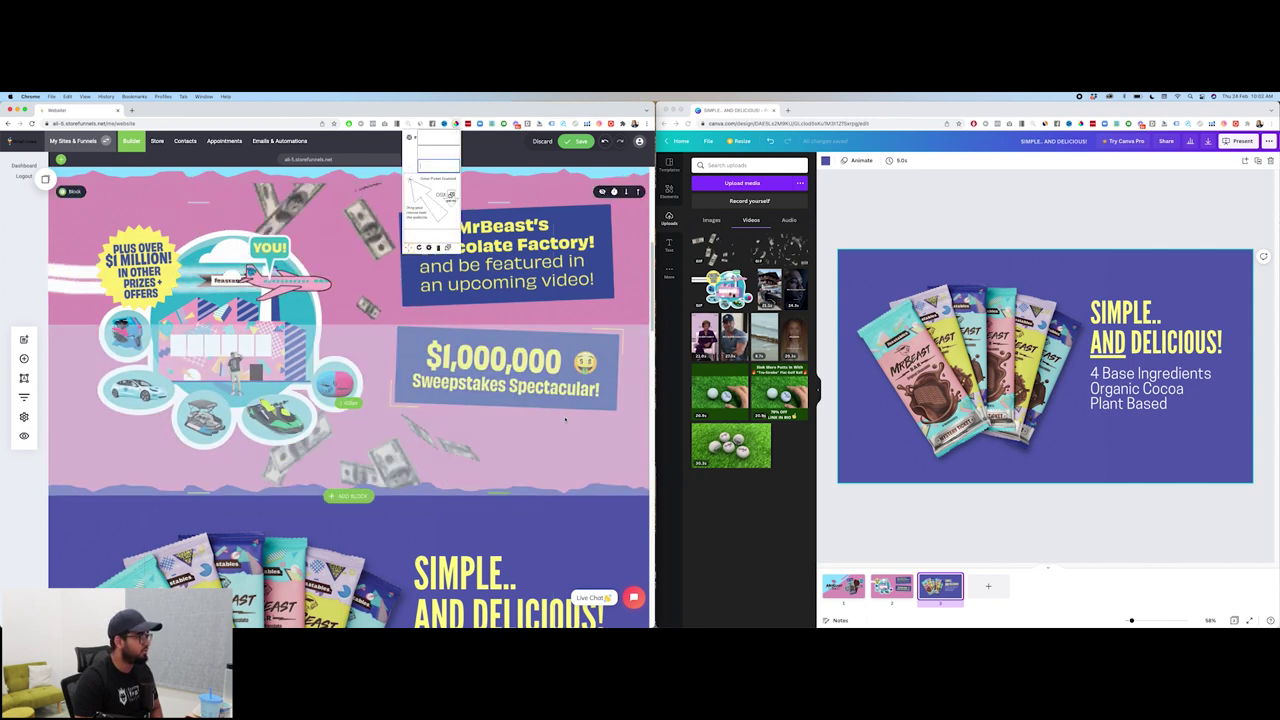
pyautogui.click(578, 512)
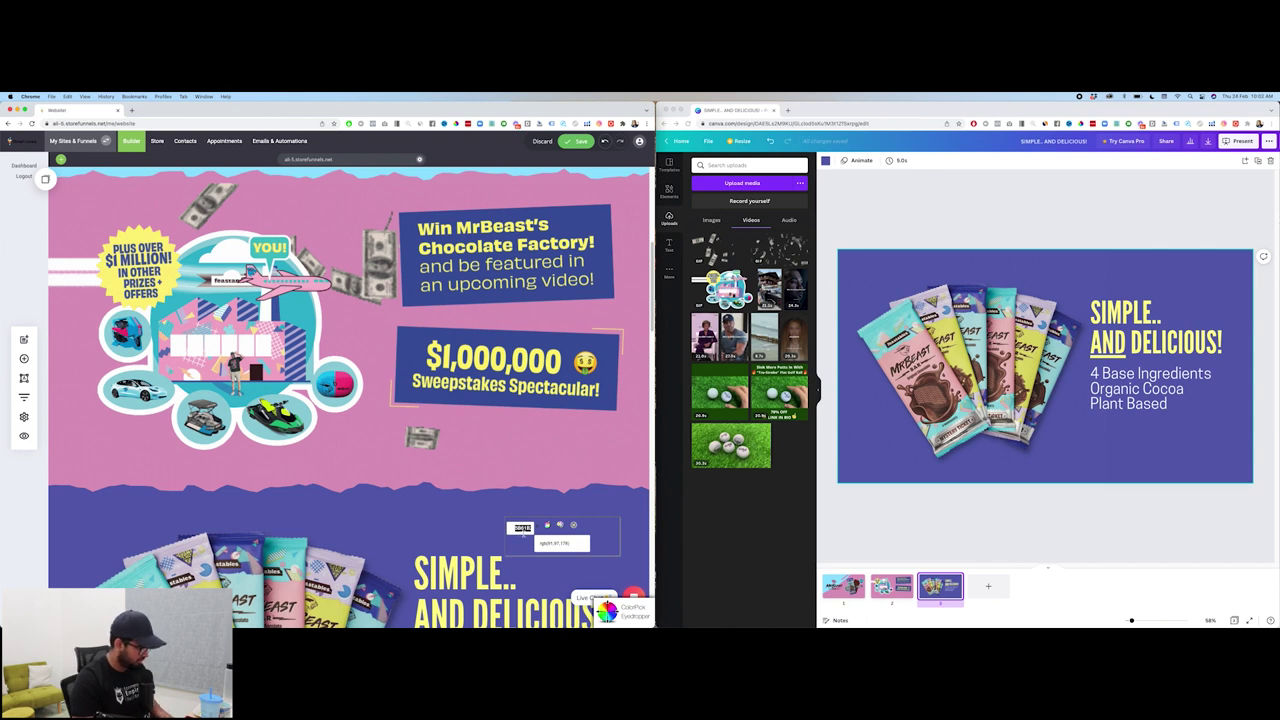
pyautogui.press('Escape')
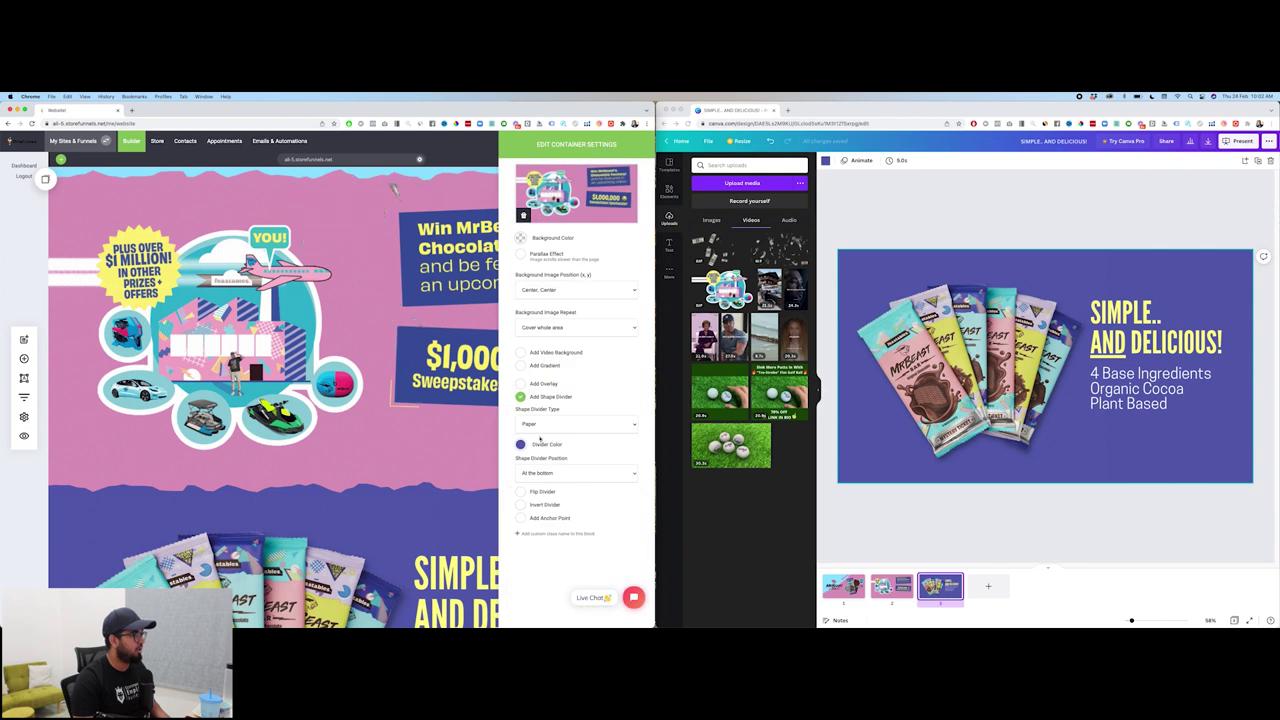
pyautogui.click(520, 444)
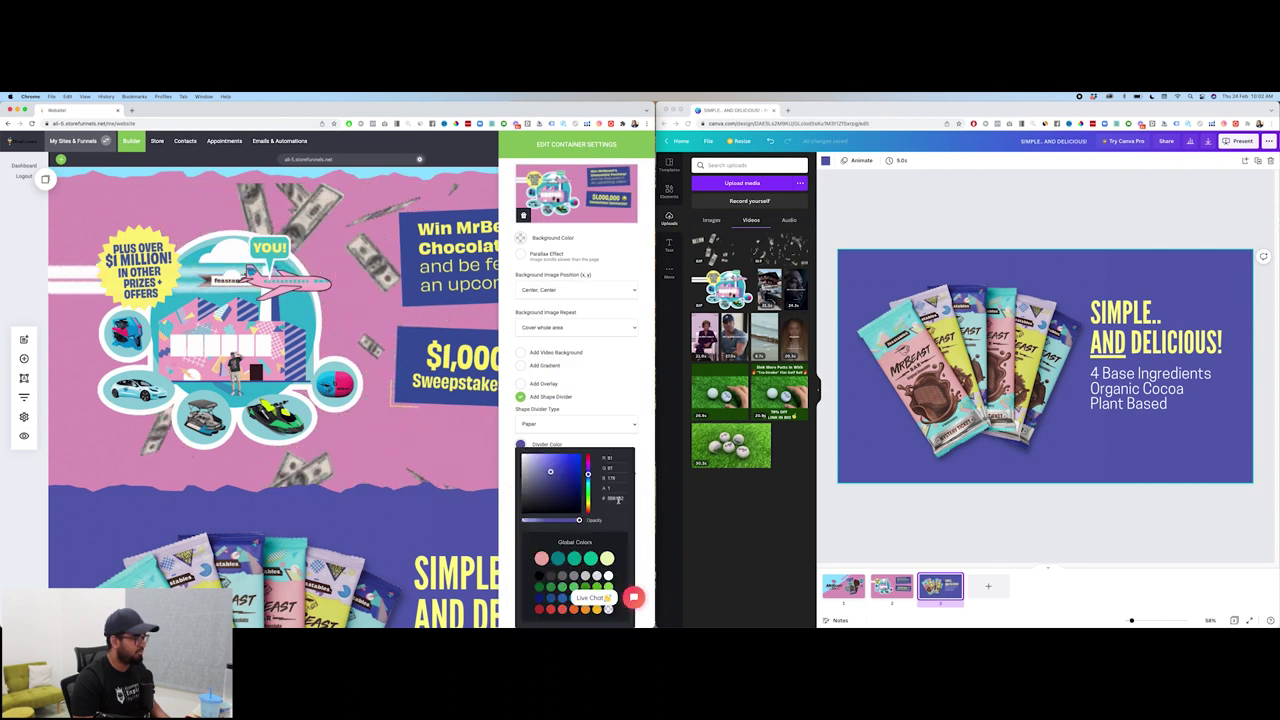
pyautogui.click(395, 190)
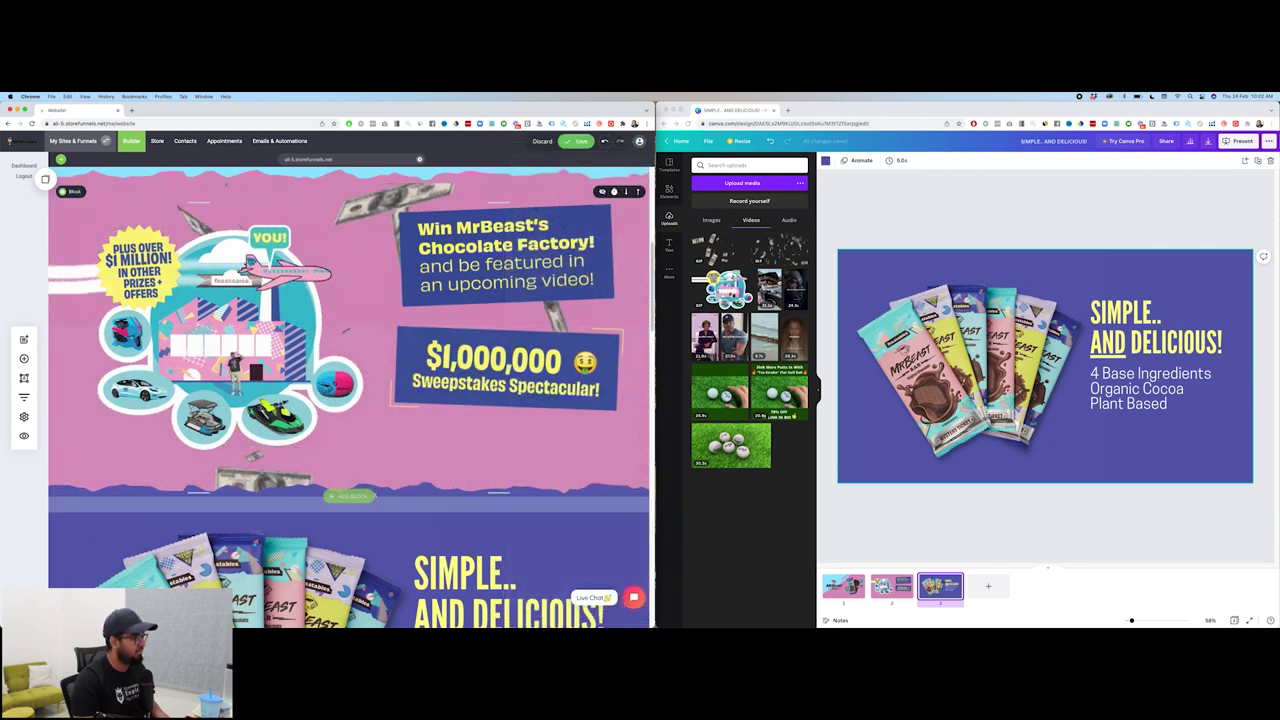
# Examine the transition from the "Simple.. and Delicious!" section to the "Choose Your Fighter" heading and product row
pyautogui.scroll(-5, 395, 190)
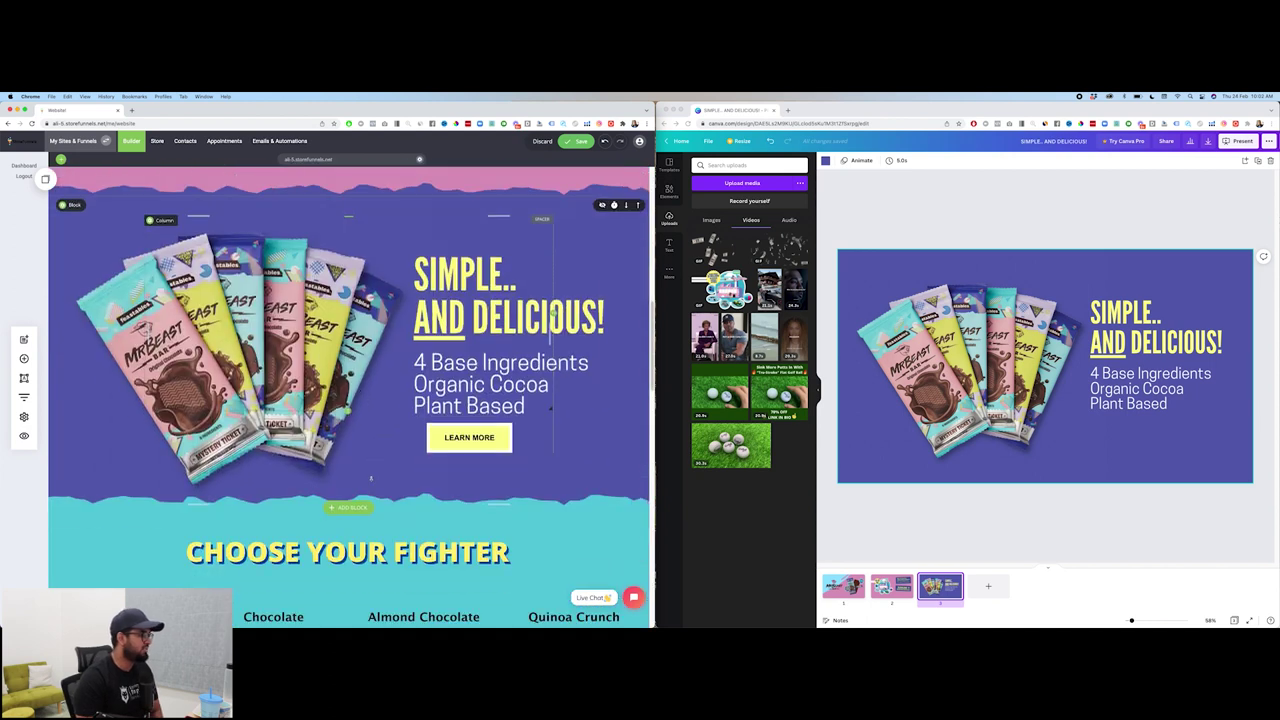
pyautogui.scroll(-8, 409, 397)
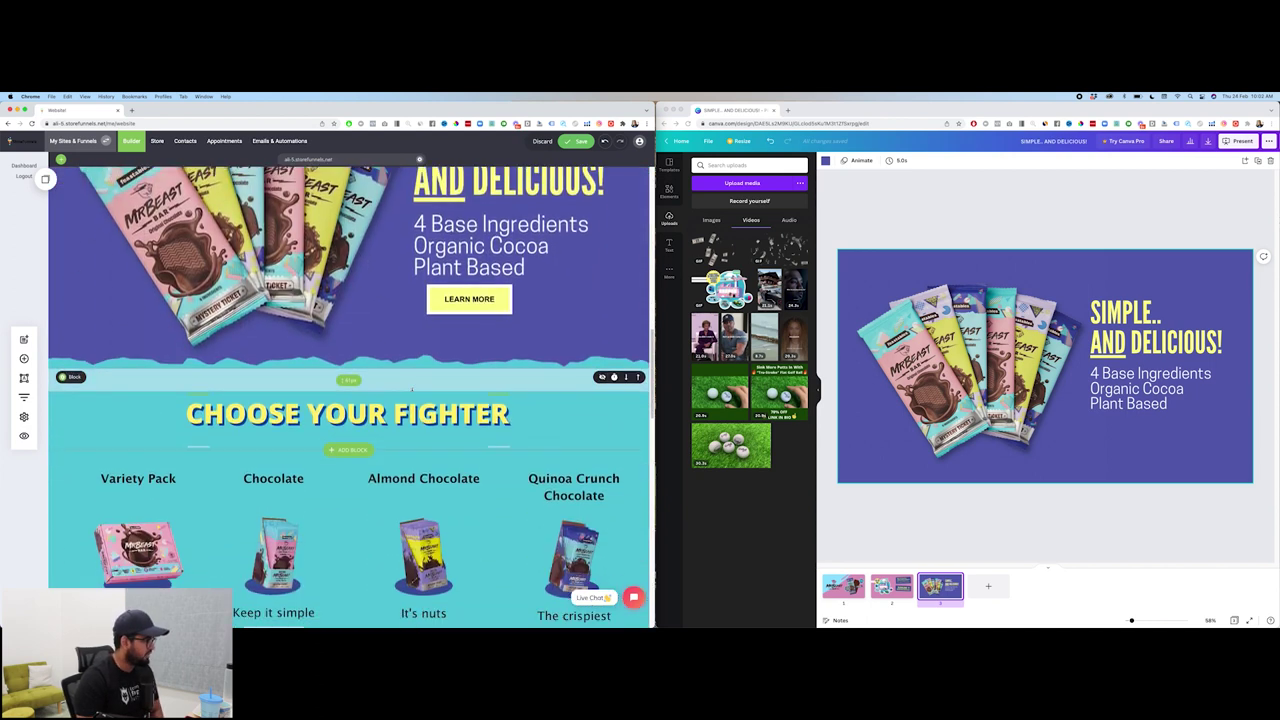
pyautogui.scroll(-3, 409, 398)
pyautogui.scroll(15, 481, 387)
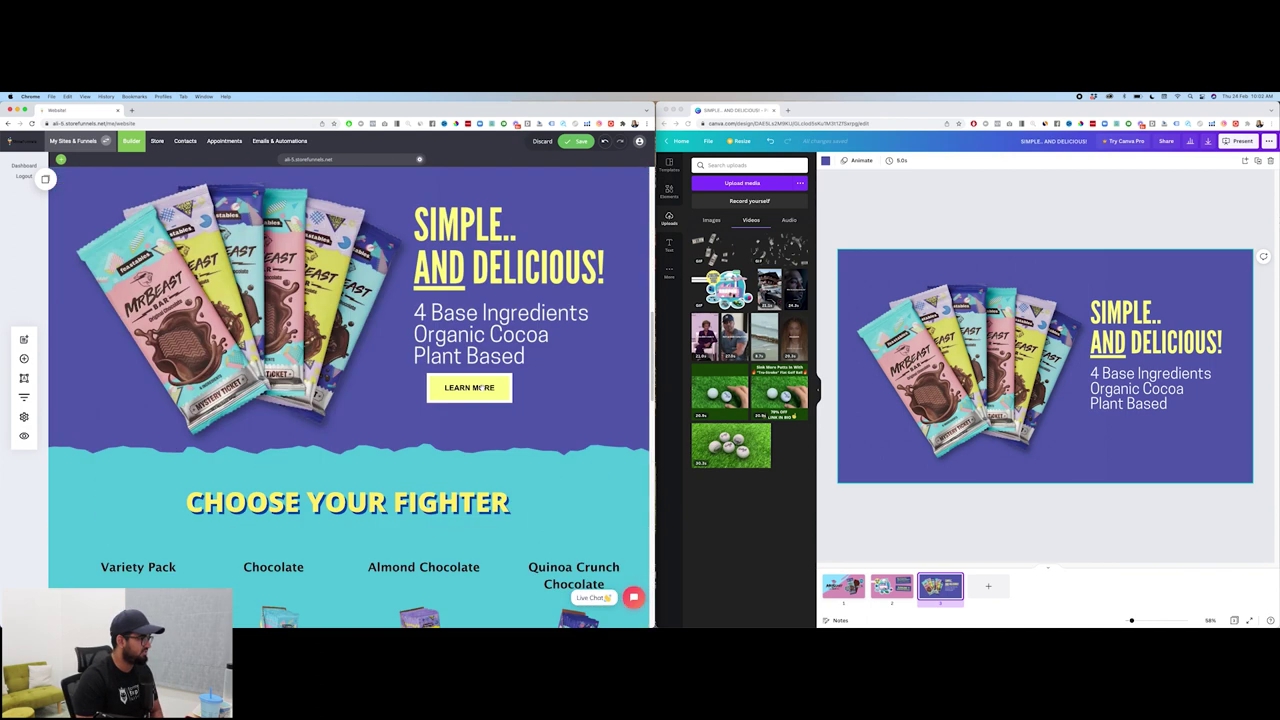
pyautogui.scroll(4, 481, 387)
pyautogui.scroll(-10, 552, 484)
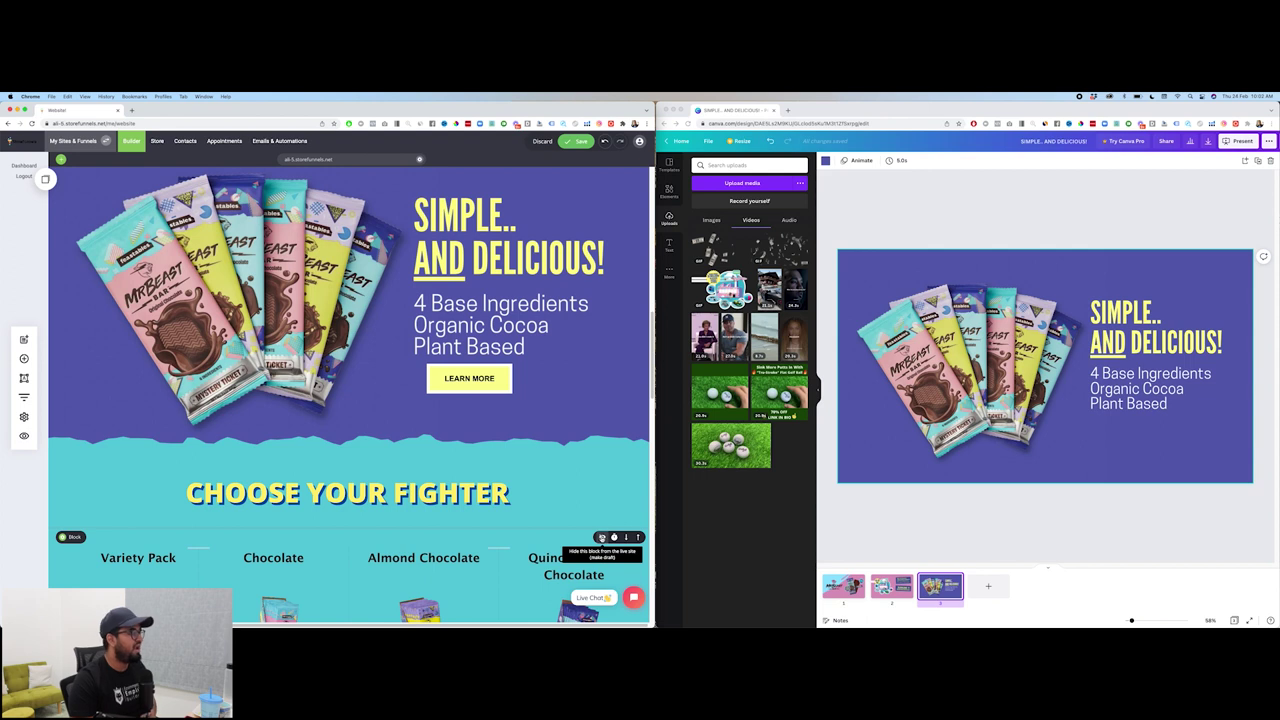
pyautogui.scroll(-2, 600, 540)
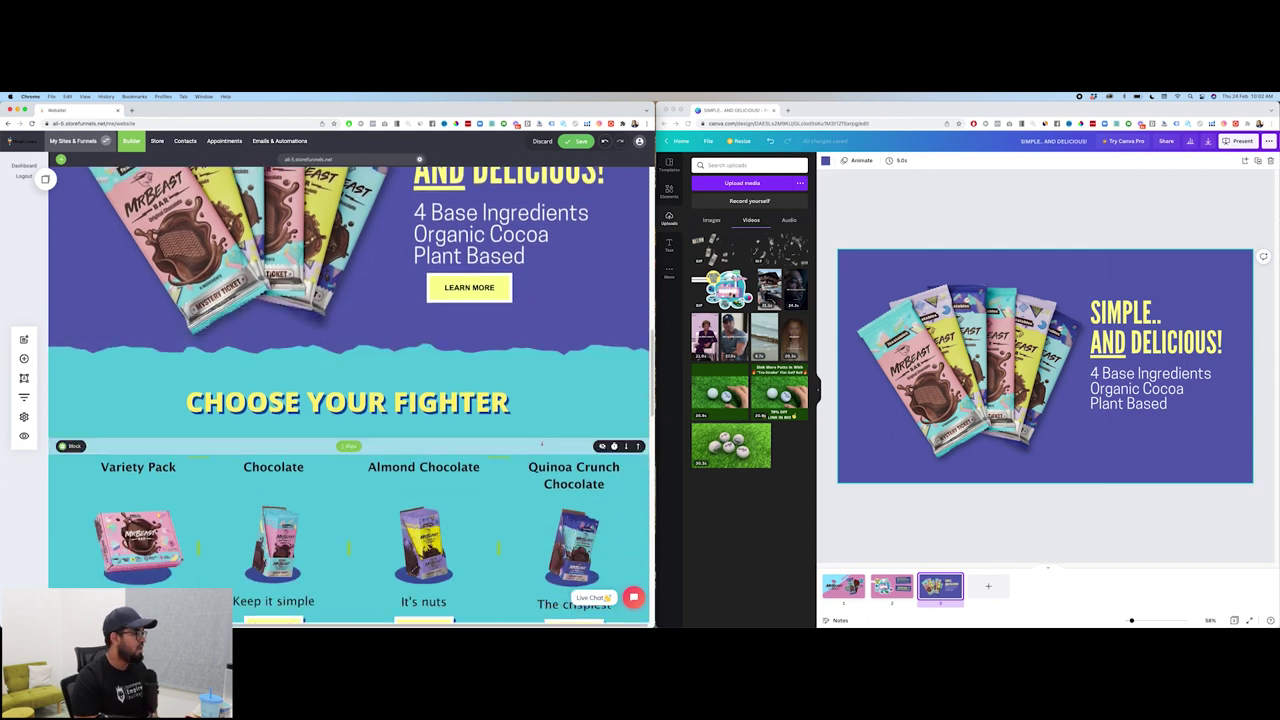
pyautogui.scroll(-2, 536, 437)
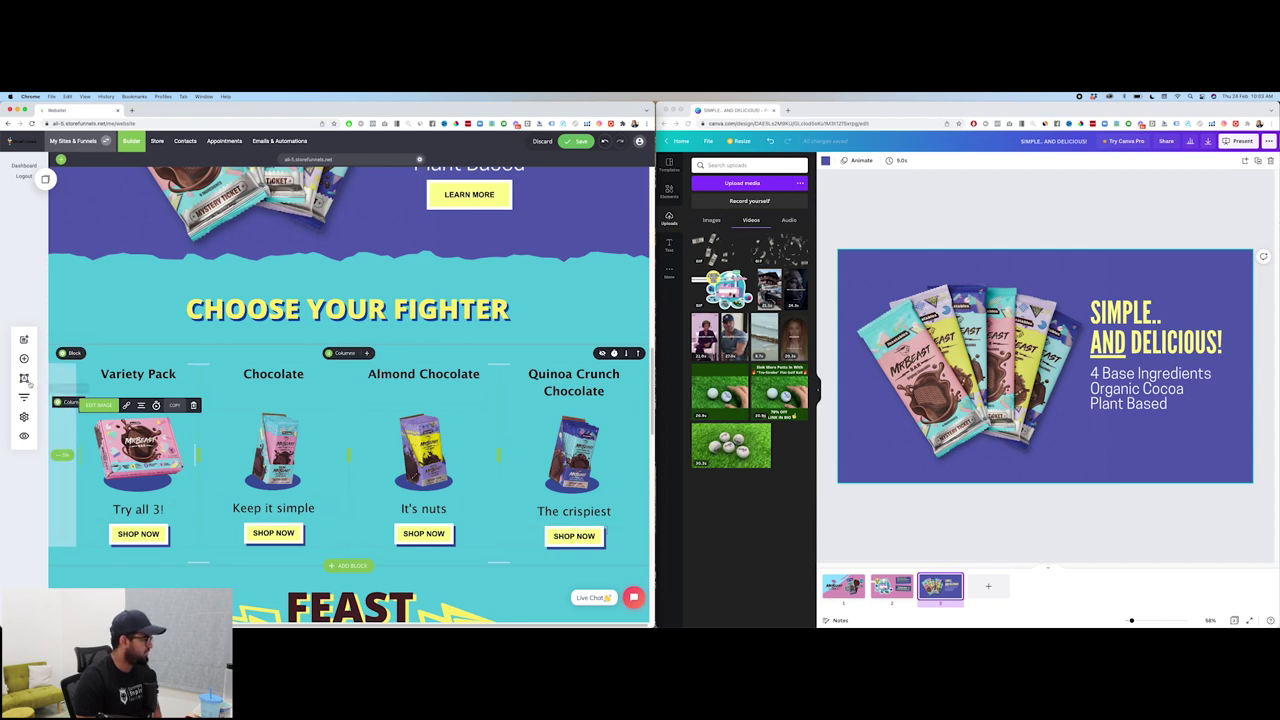
# Review the available widgets, close the list and view the area below the product row
pyautogui.click(24, 358)
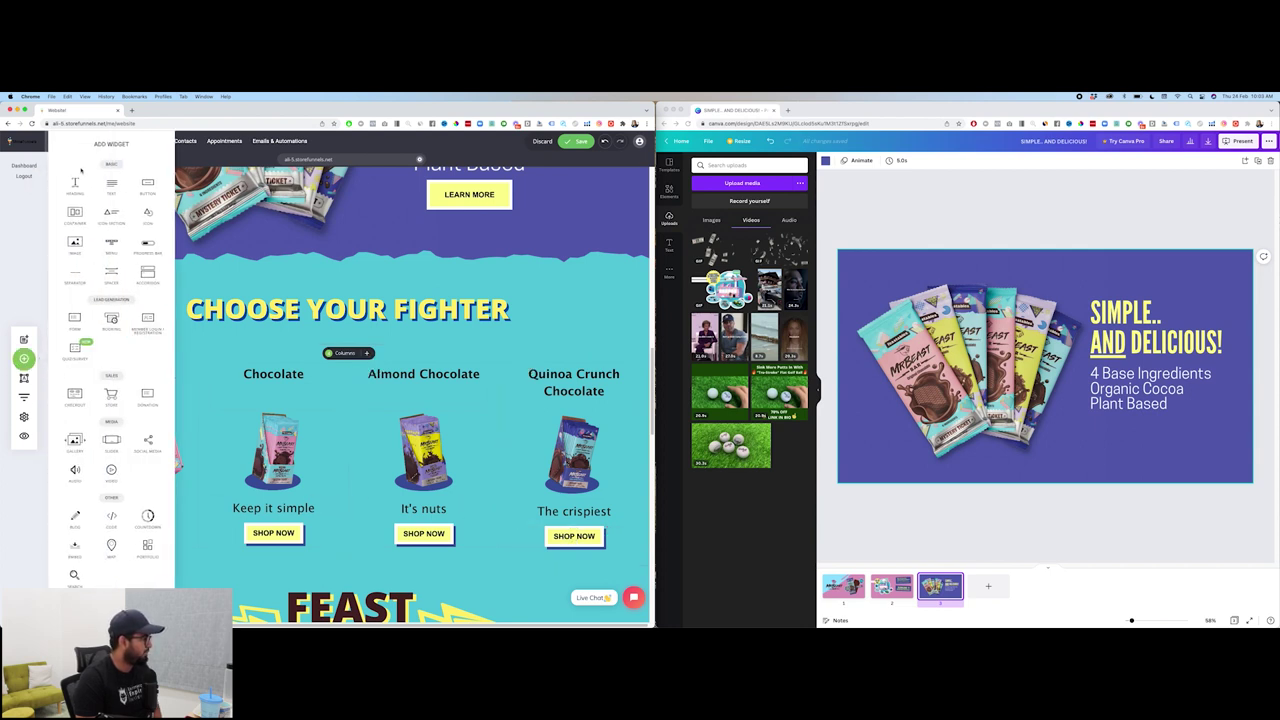
pyautogui.click(24, 358)
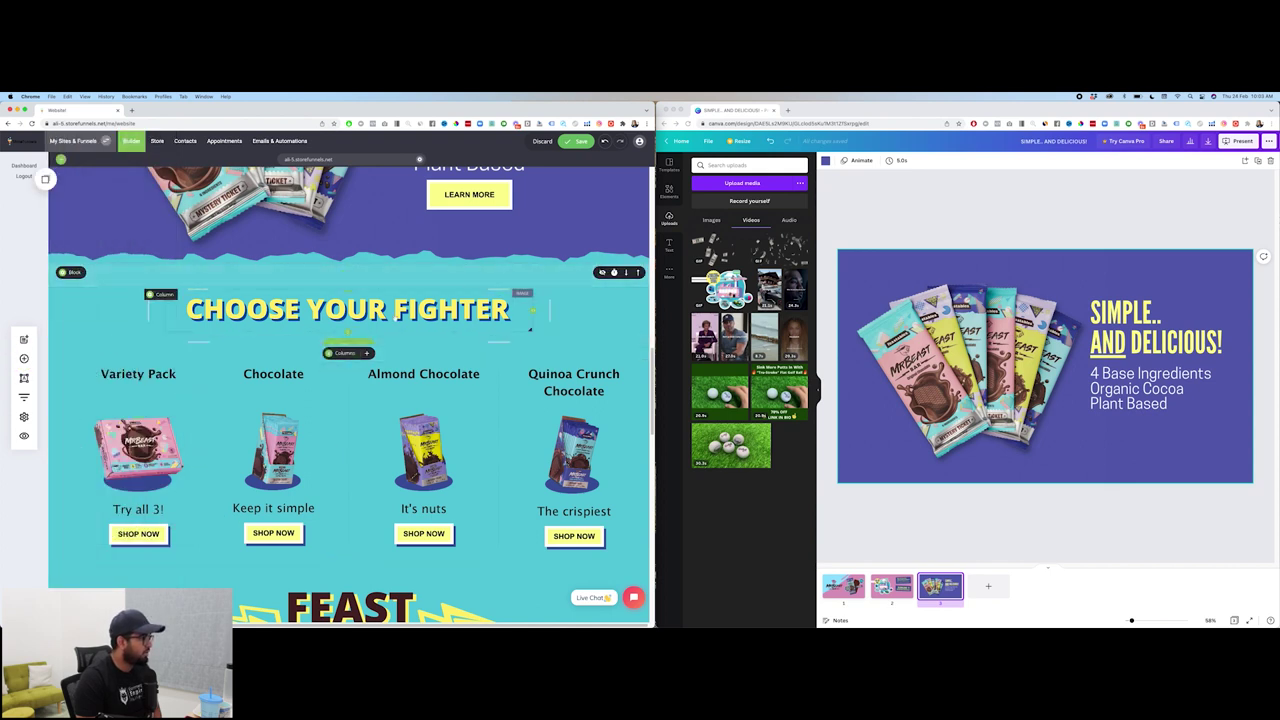
pyautogui.scroll(-3, 343, 400)
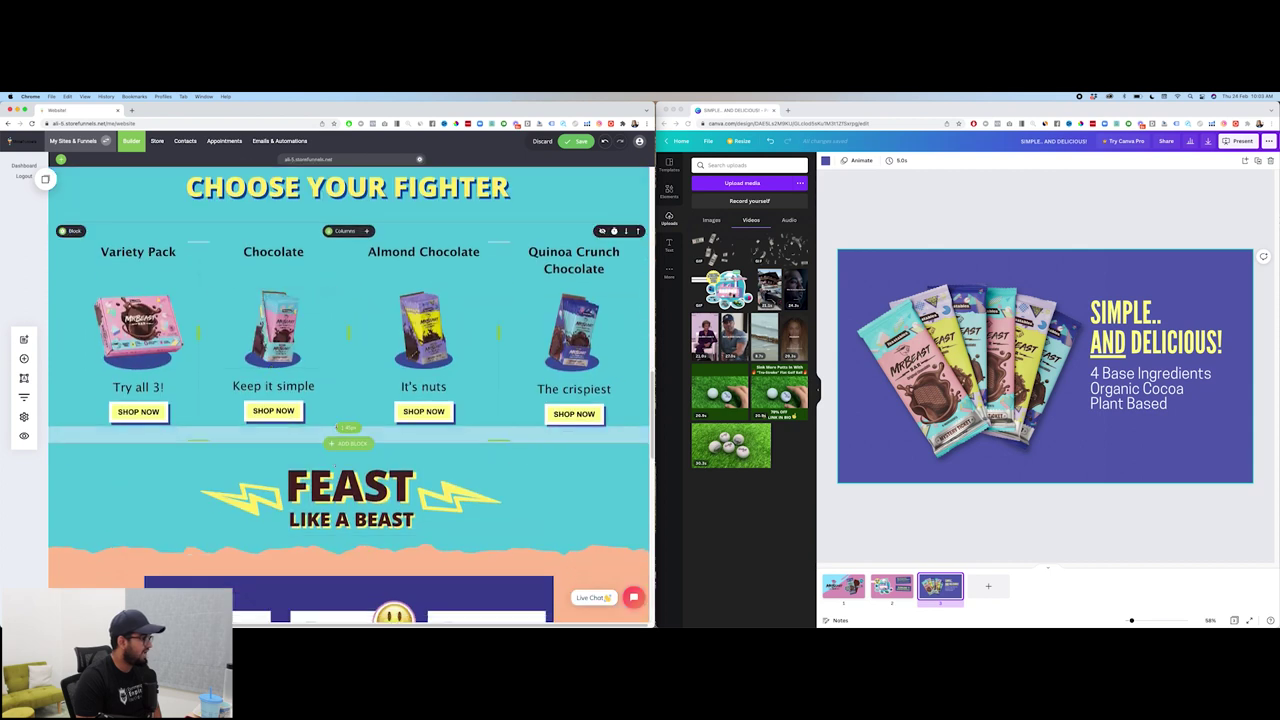
# Add an empty block between the product row and the "Feast Like a Beast" banner and set its container to full width
pyautogui.click(343, 444)
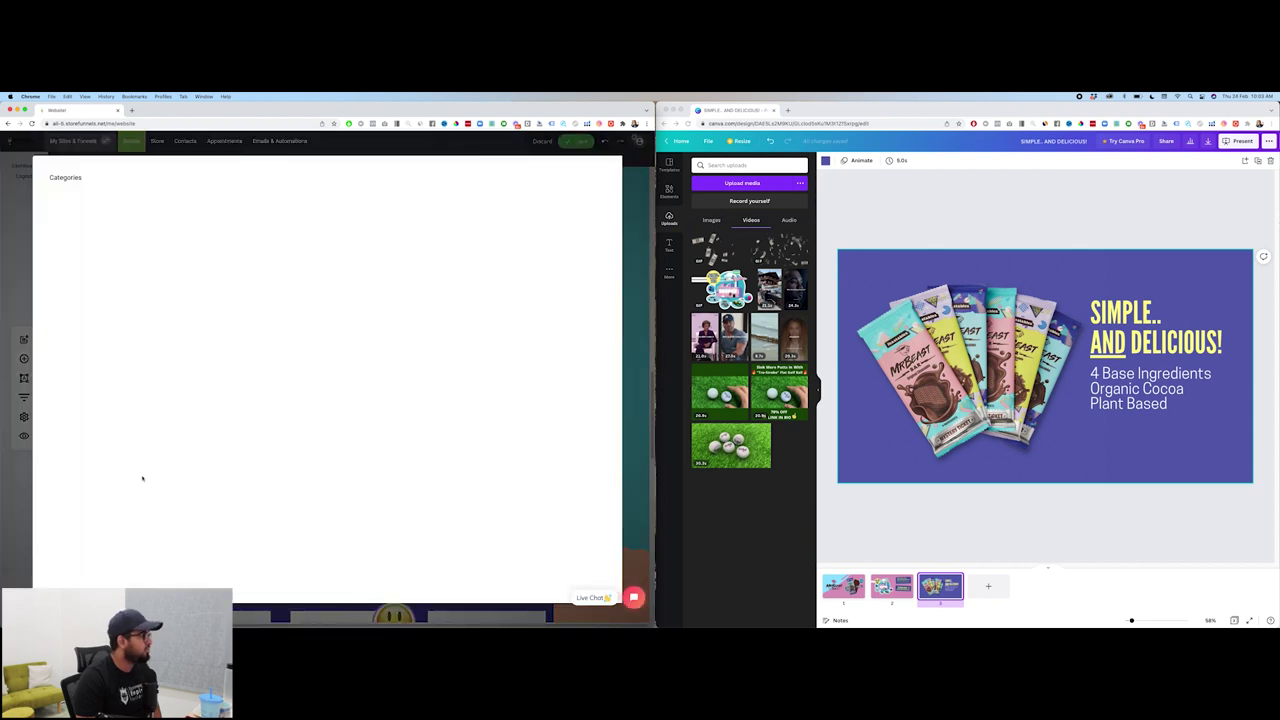
pyautogui.click(72, 382)
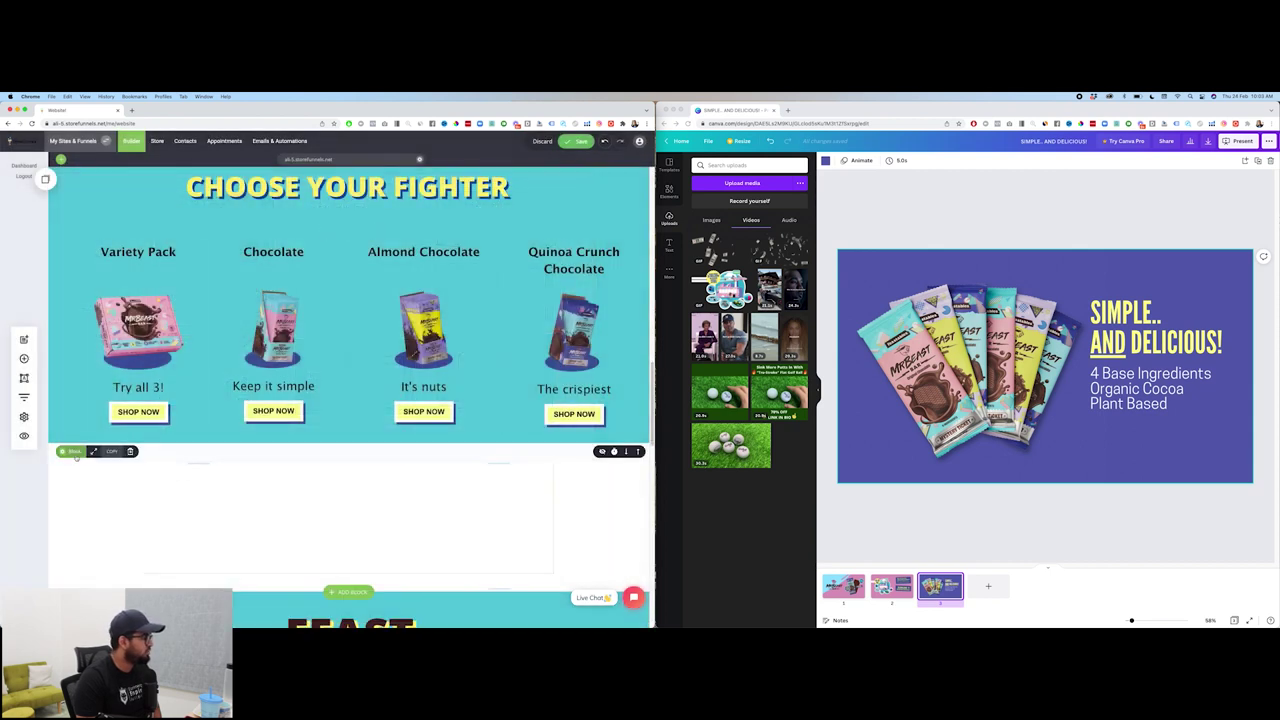
pyautogui.click(93, 451)
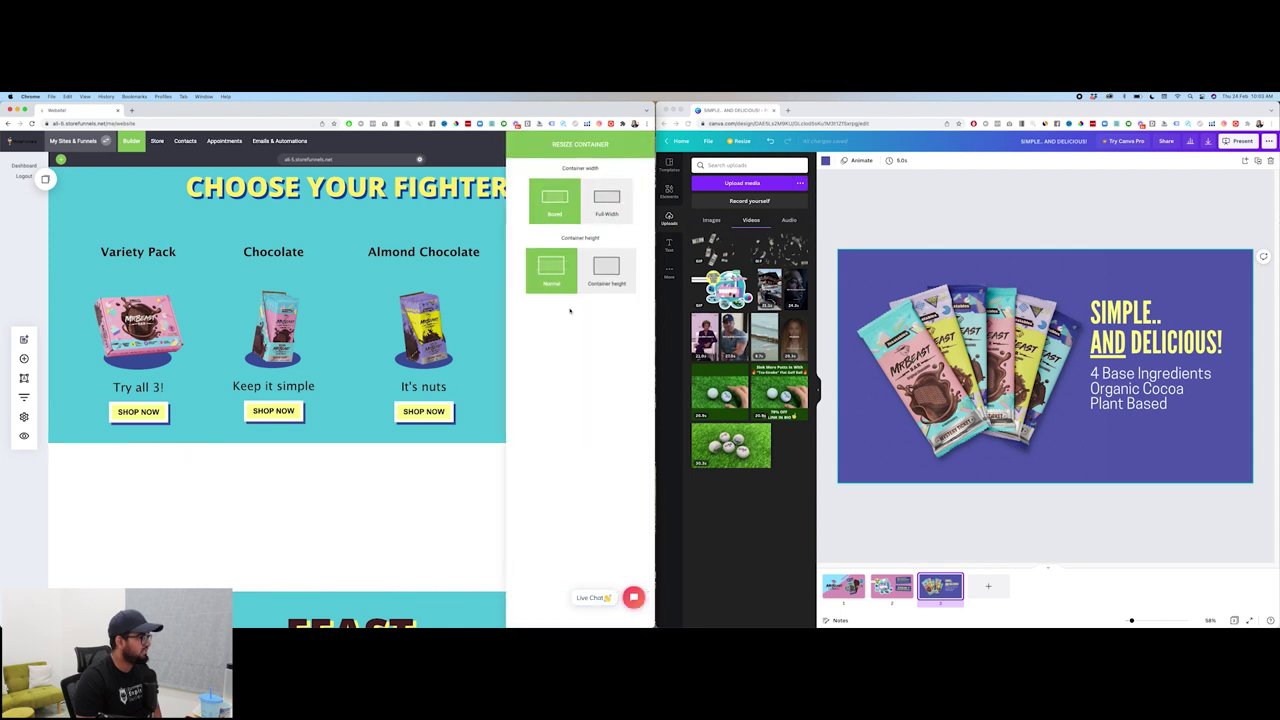
pyautogui.click(606, 200)
pyautogui.click(464, 448)
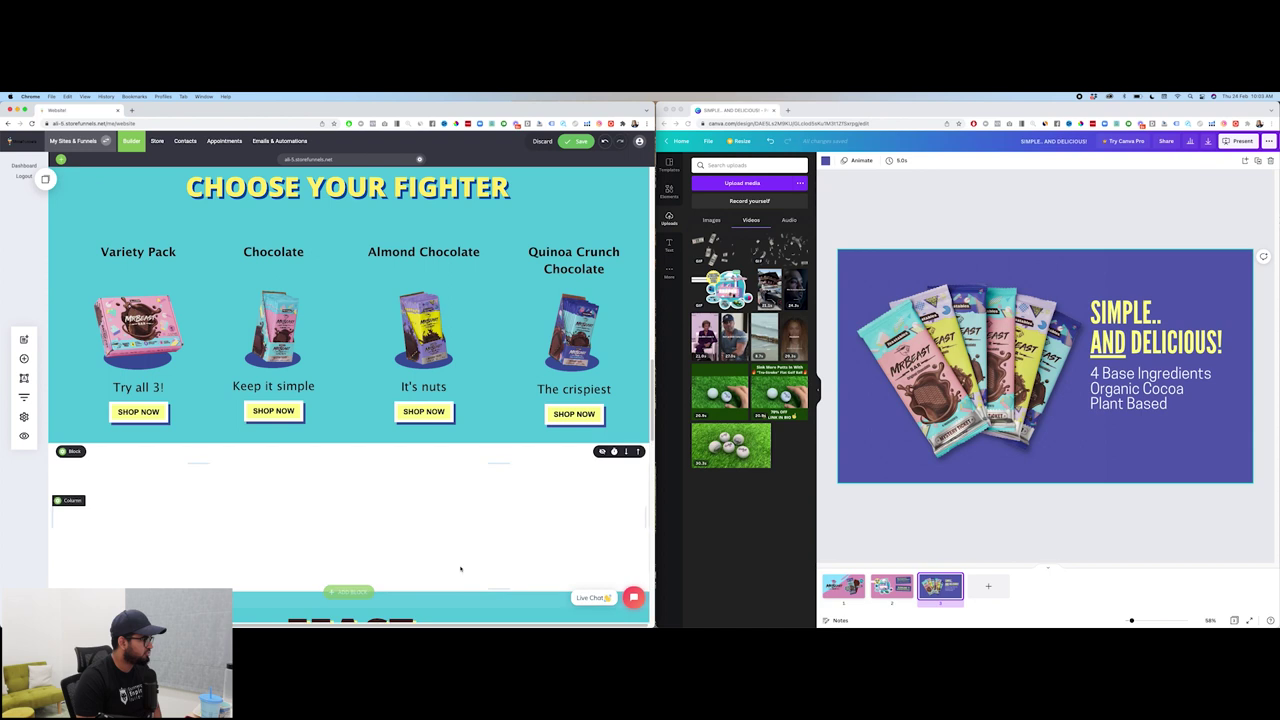
# Delete the empty white block between the product row and the "Feast Like a Beast" banner
pyautogui.scroll(1, 230, 300)
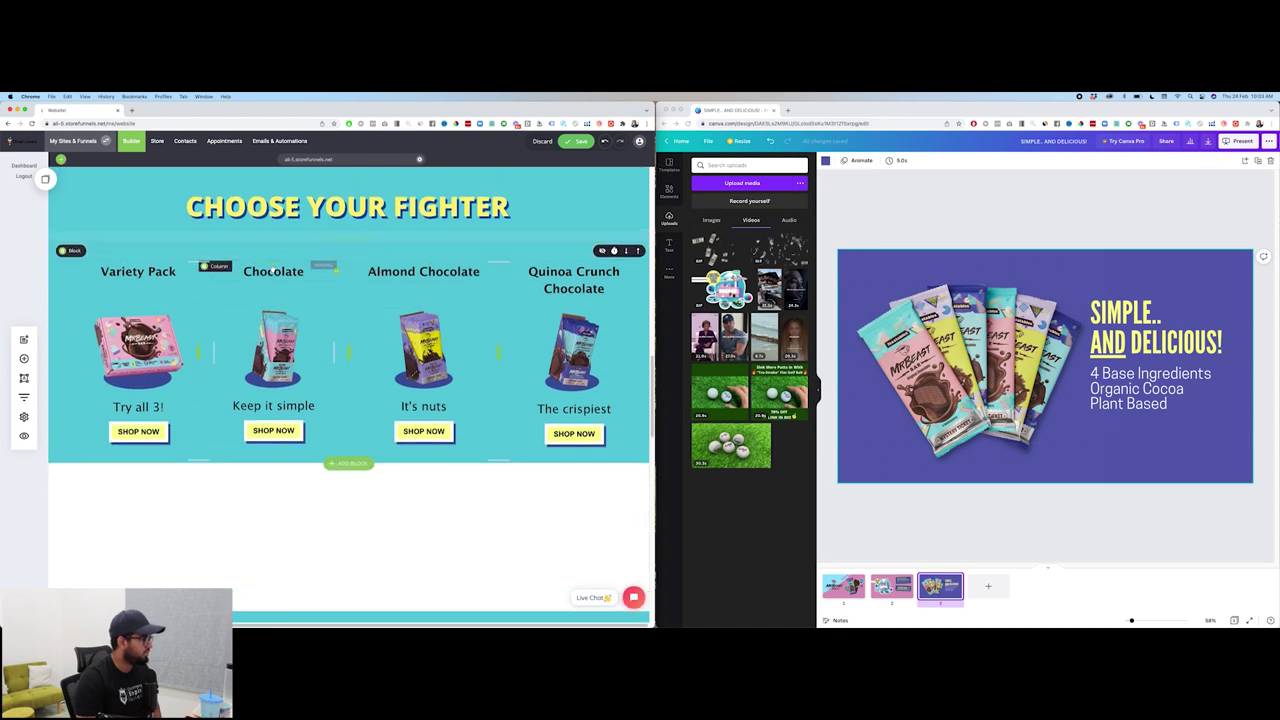
pyautogui.scroll(-3, 200, 400)
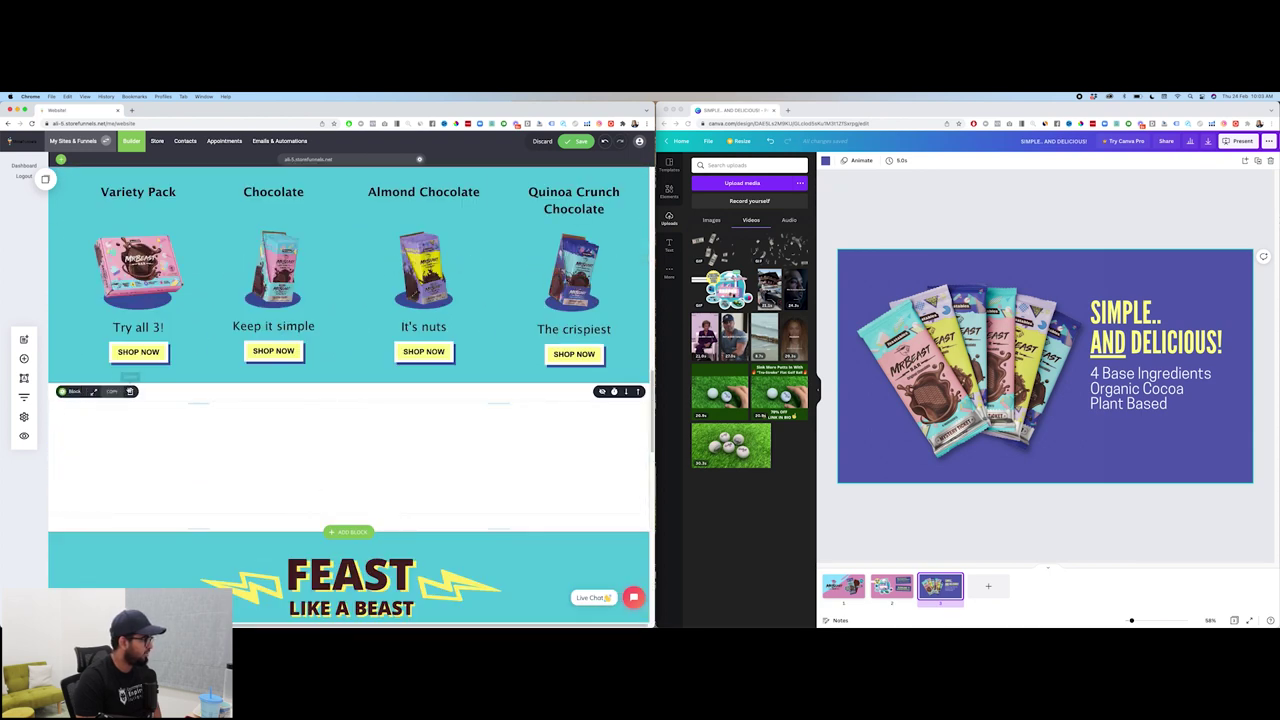
pyautogui.click(128, 391)
pyautogui.click(334, 336)
pyautogui.scroll(5, 250, 400)
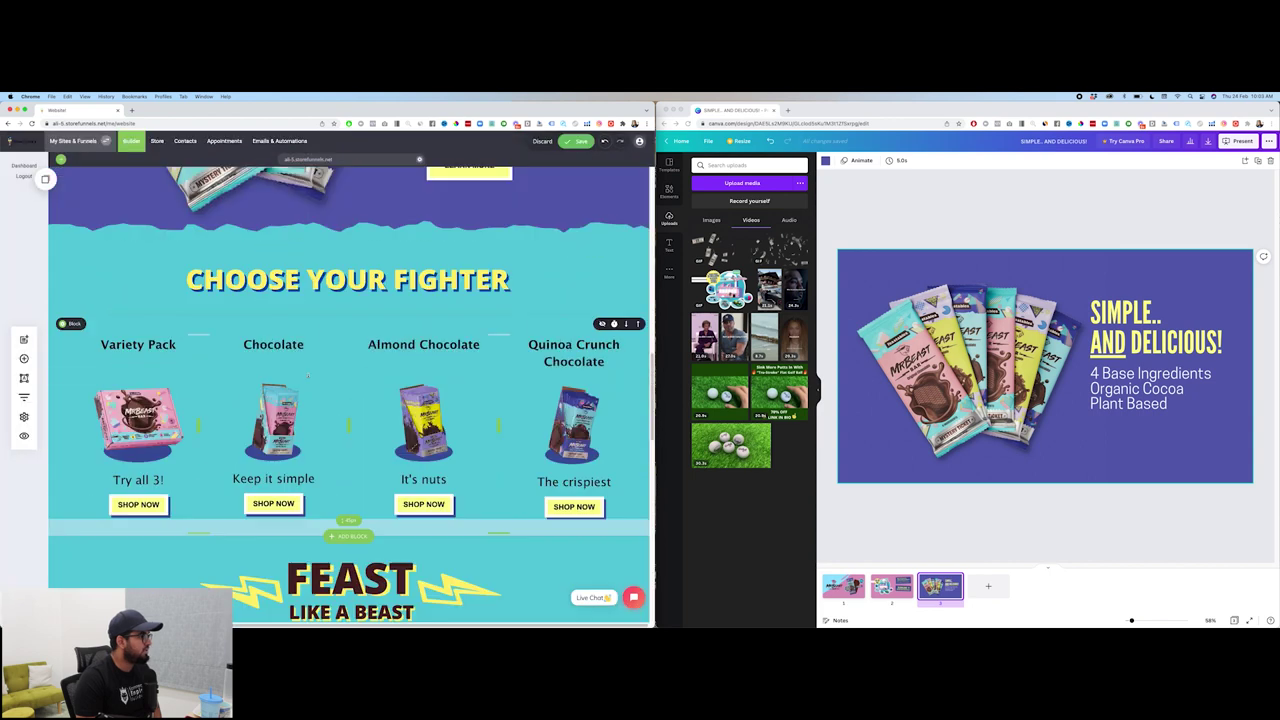
# Examine the product columns and select the "Choose Your Fighter" heading image above them
pyautogui.scroll(-2, 150, 430)
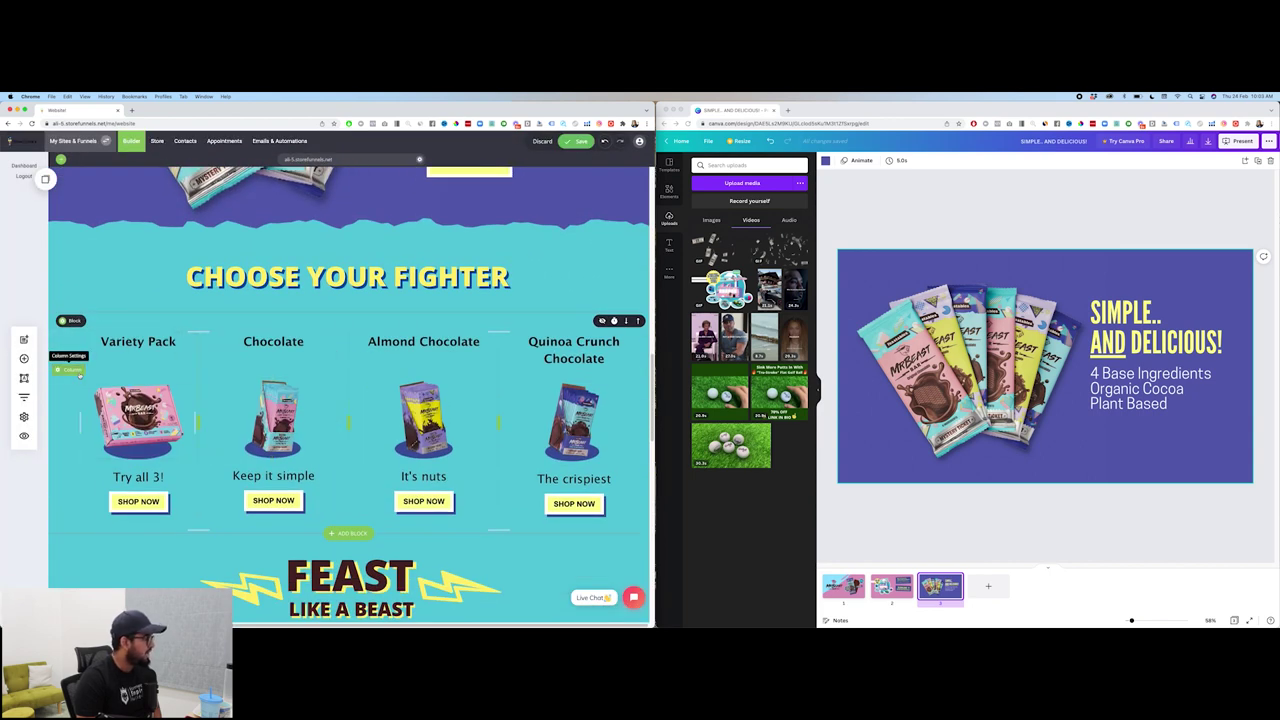
pyautogui.click(343, 321)
pyautogui.click(343, 321)
pyautogui.moveTo(343, 321)
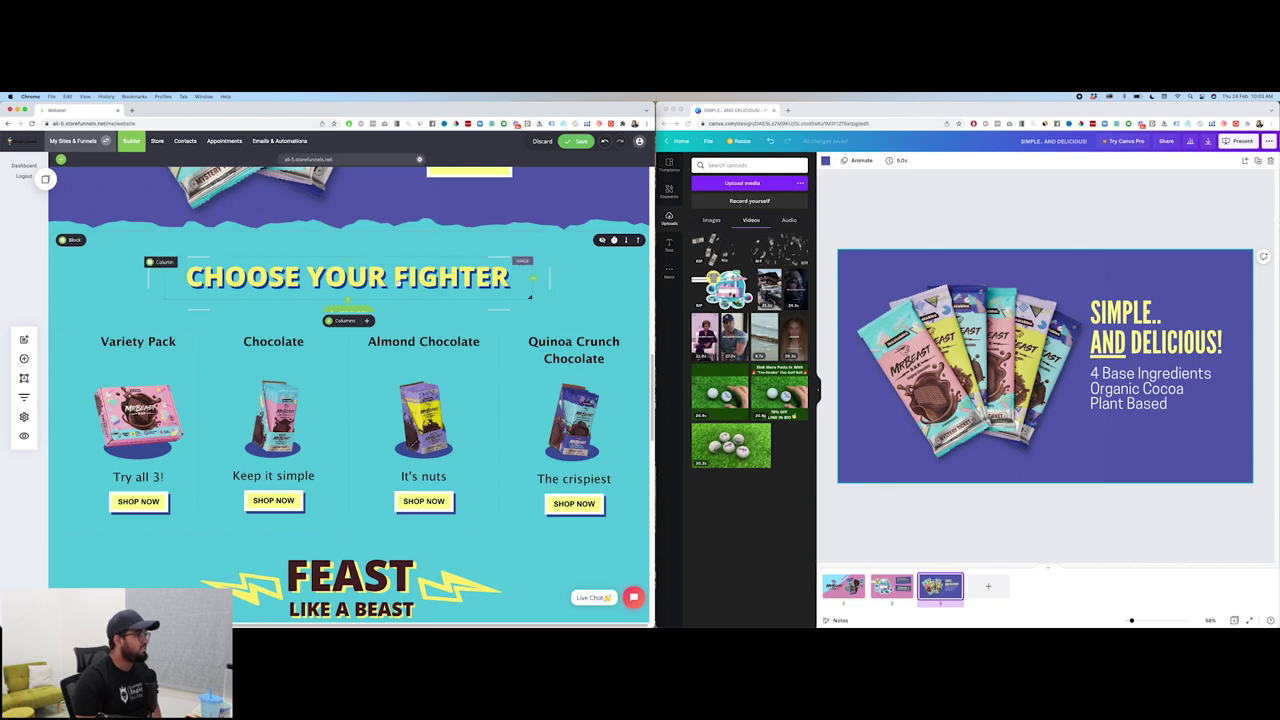
pyautogui.click(530, 296)
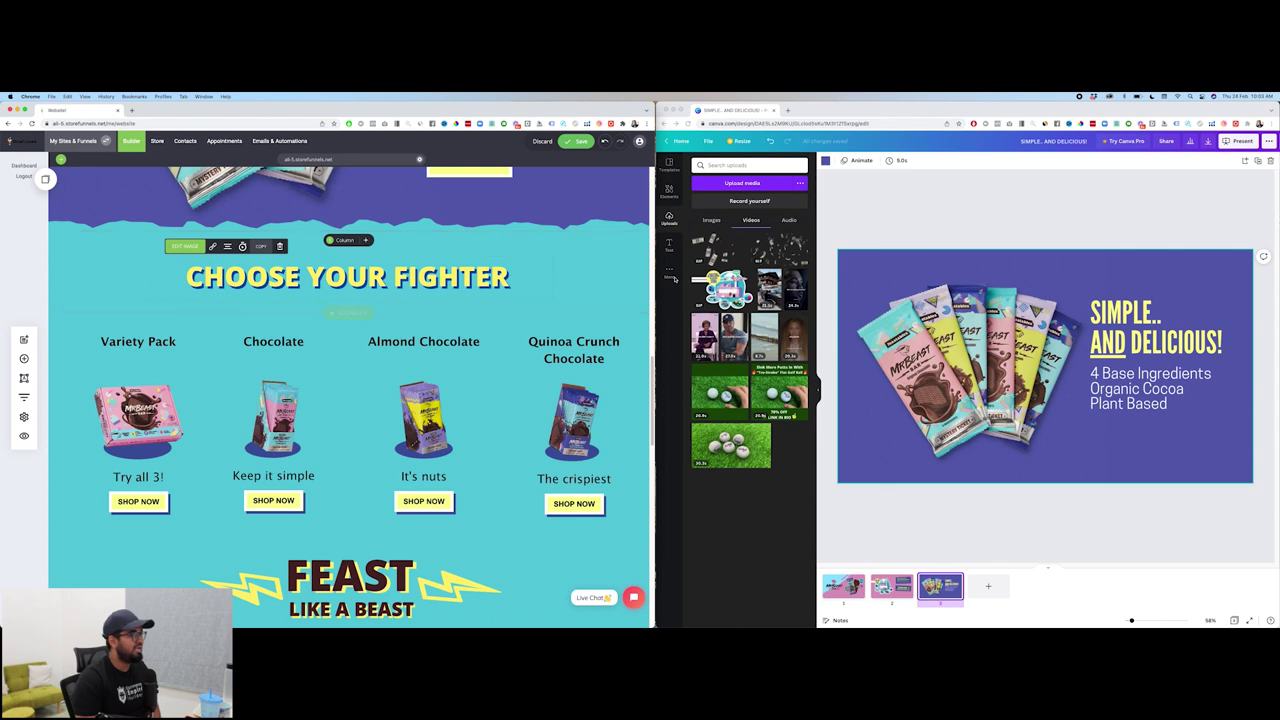
# Switch to the Canva presentation with the "Feast Like a Beast" page, show its "Choose Your Fighter" page and align the window beside the website
pyautogui.hotkey('ctrl', 'Up')
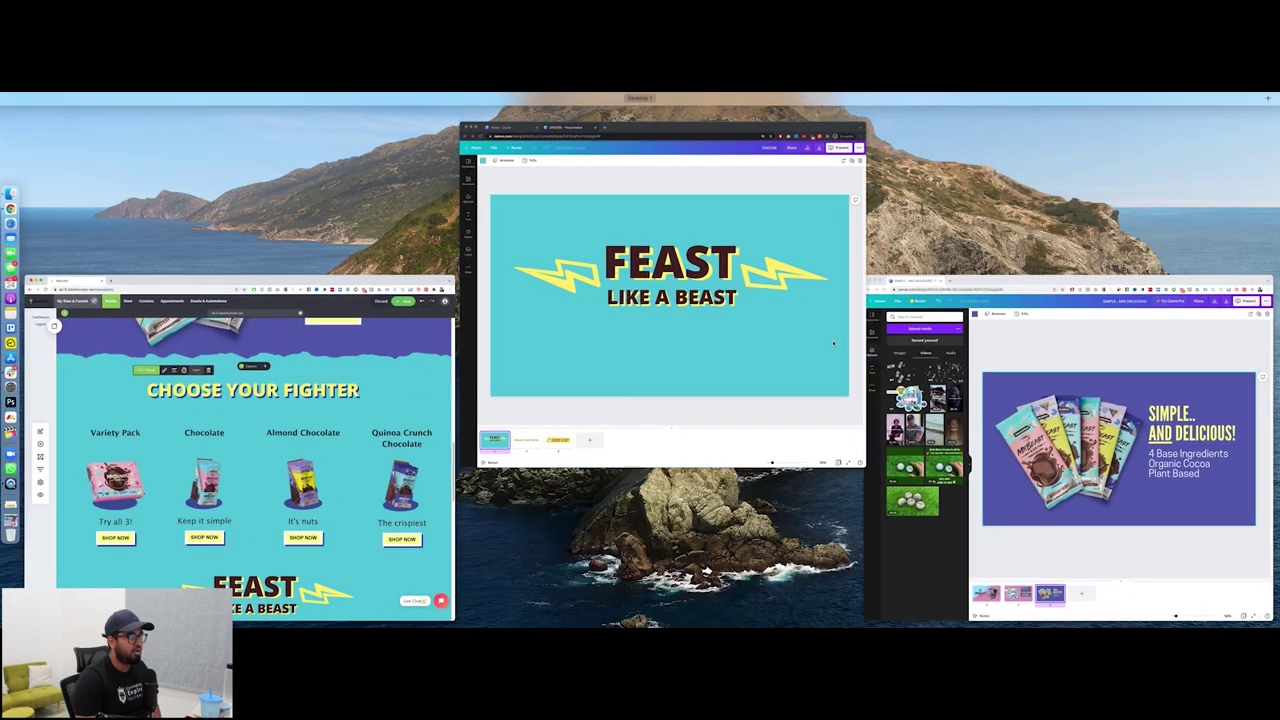
pyautogui.click(855, 355)
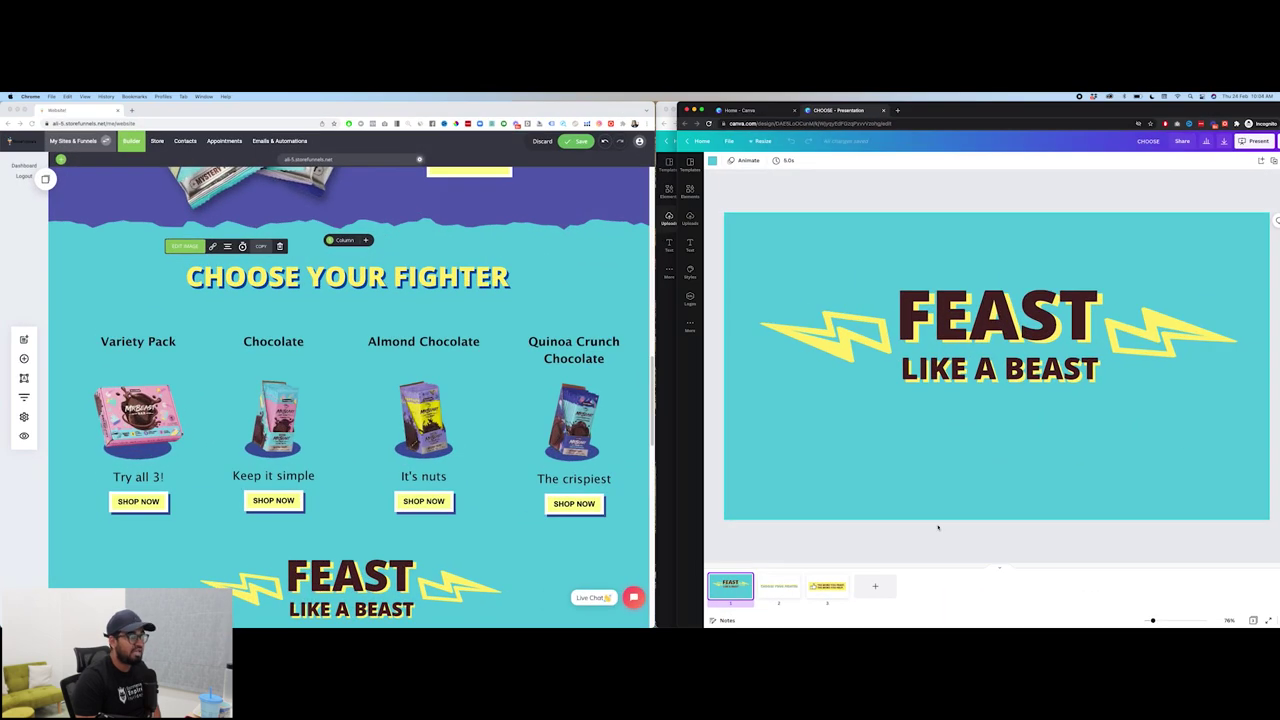
pyautogui.click(797, 594)
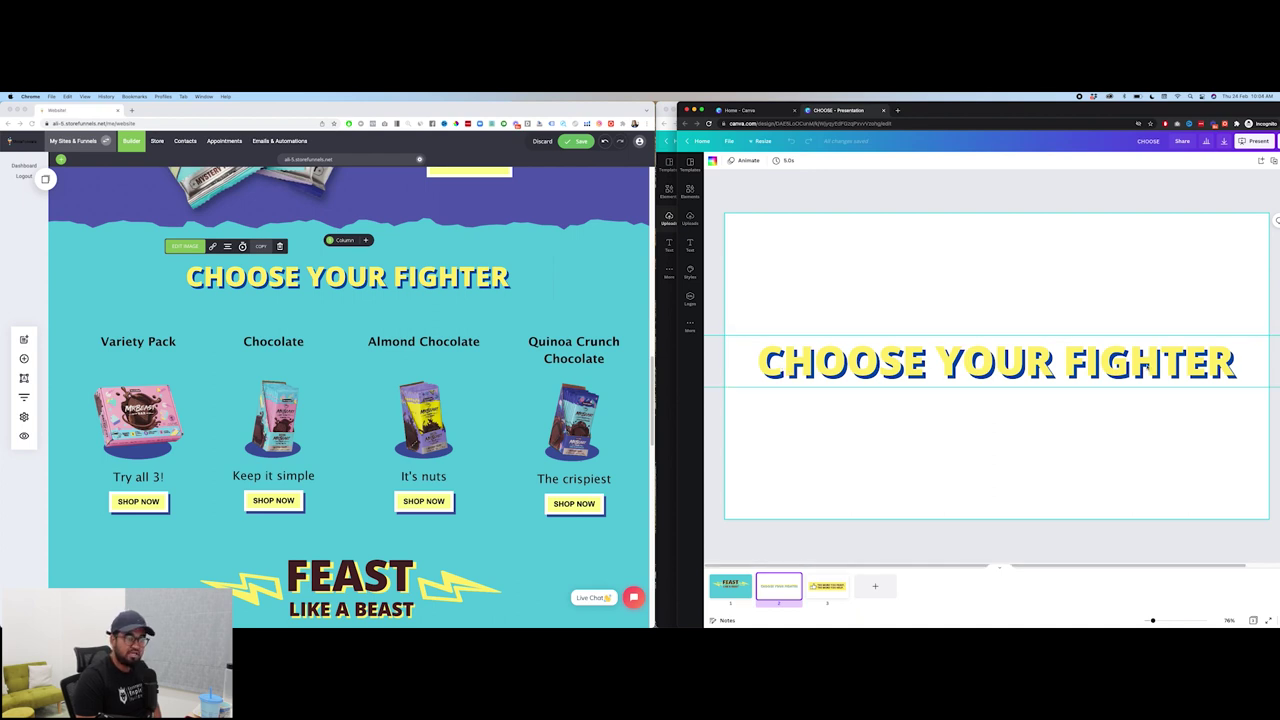
pyautogui.moveTo(1166, 111); pyautogui.dragTo(1144, 109)
# Download only page 2, the "Choose Your Fighter" heading, as a PNG with a transparent background
pyautogui.click(1204, 141)
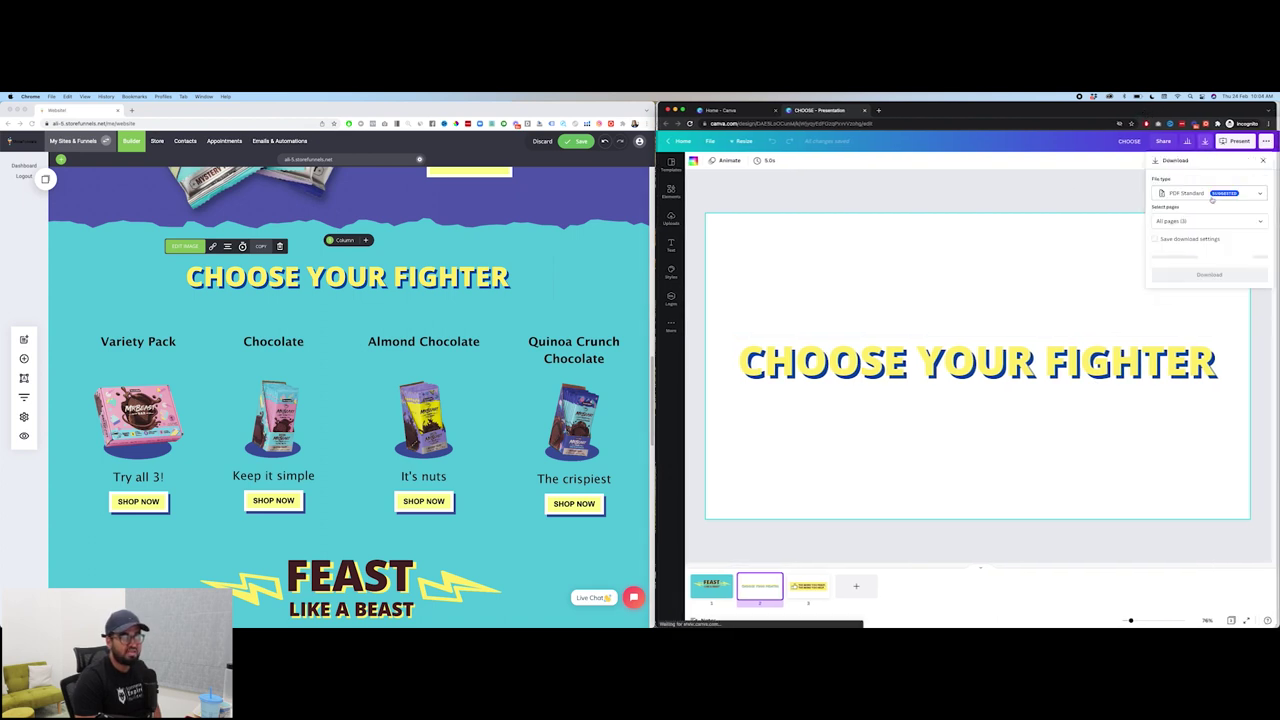
pyautogui.click(1212, 199)
pyautogui.click(1215, 158)
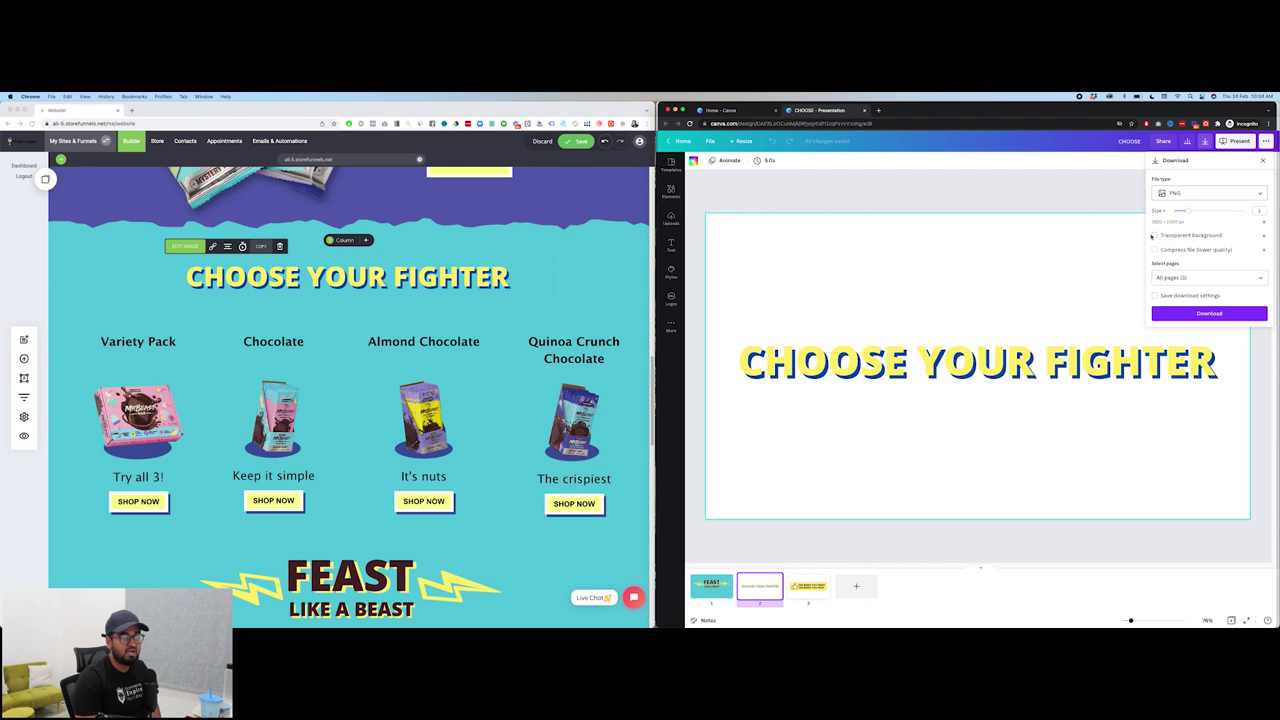
pyautogui.click(1155, 235)
pyautogui.click(1208, 277)
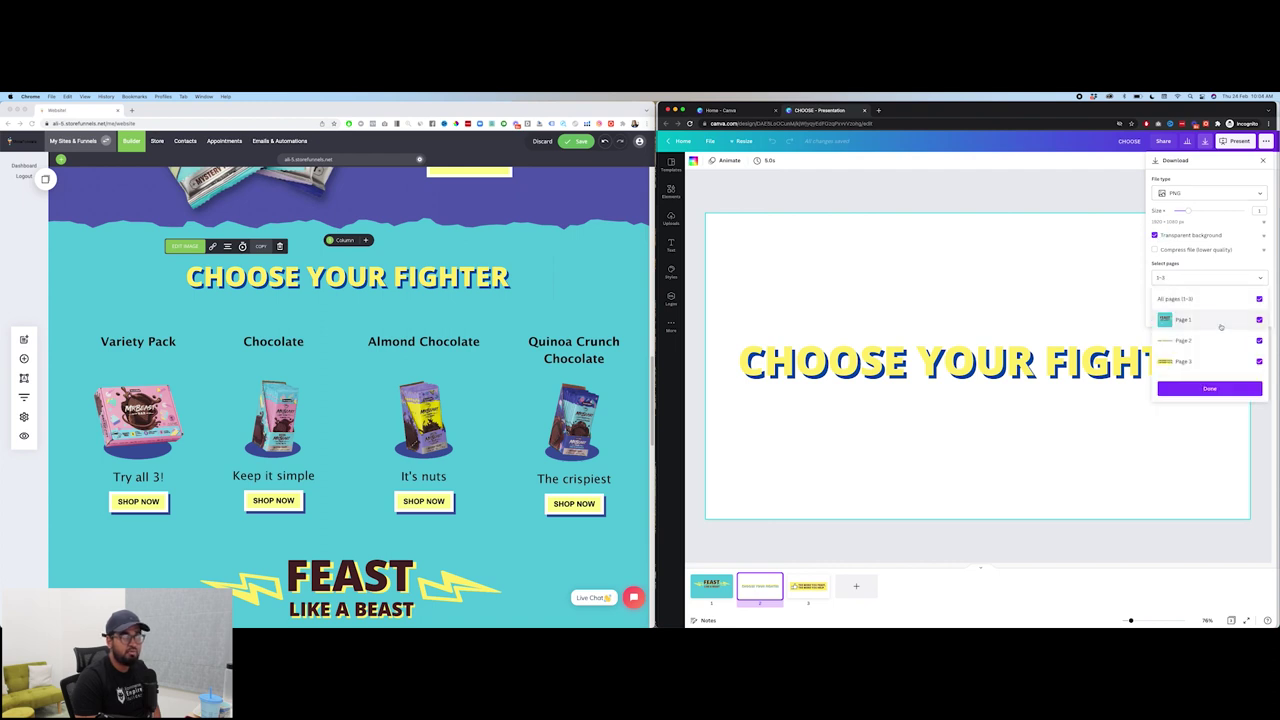
pyautogui.click(1200, 299)
pyautogui.click(1205, 340)
pyautogui.click(1247, 388)
pyautogui.click(1210, 314)
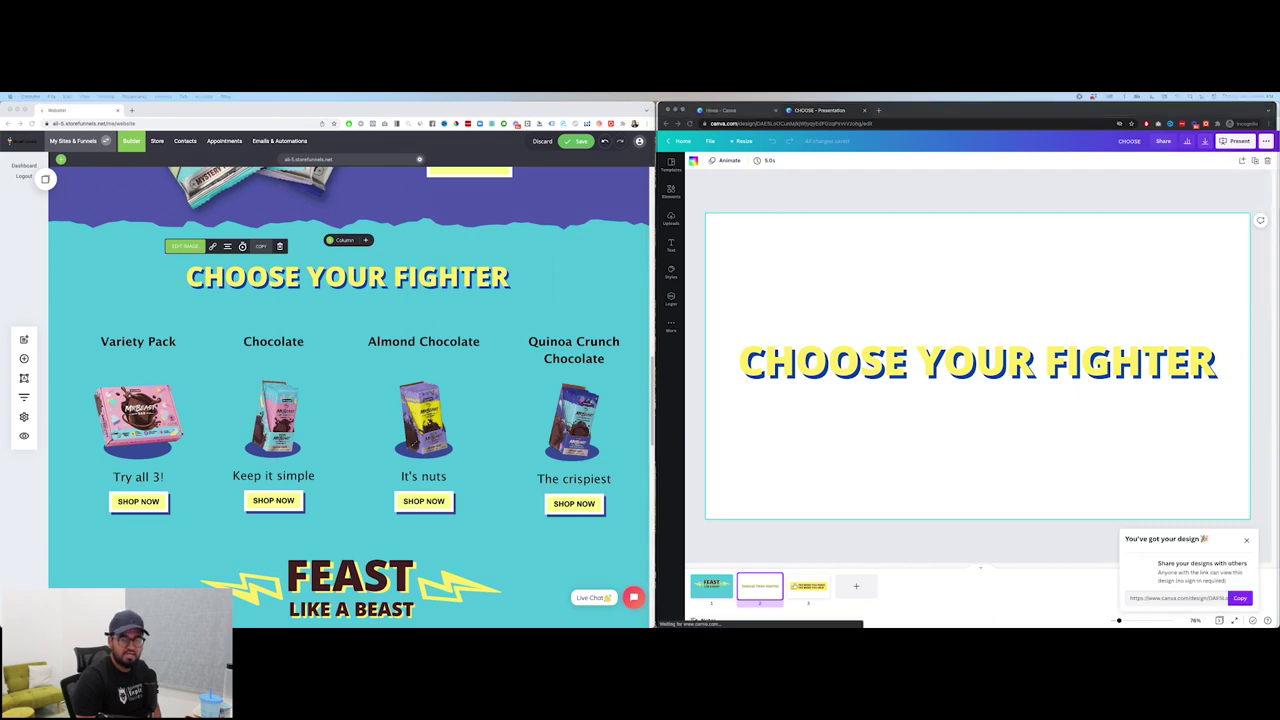
# Open the downloaded "Choose Your Fighter" PNG, crop it to a full-width strip around the heading text and close the image viewer
pyautogui.click(690, 613)
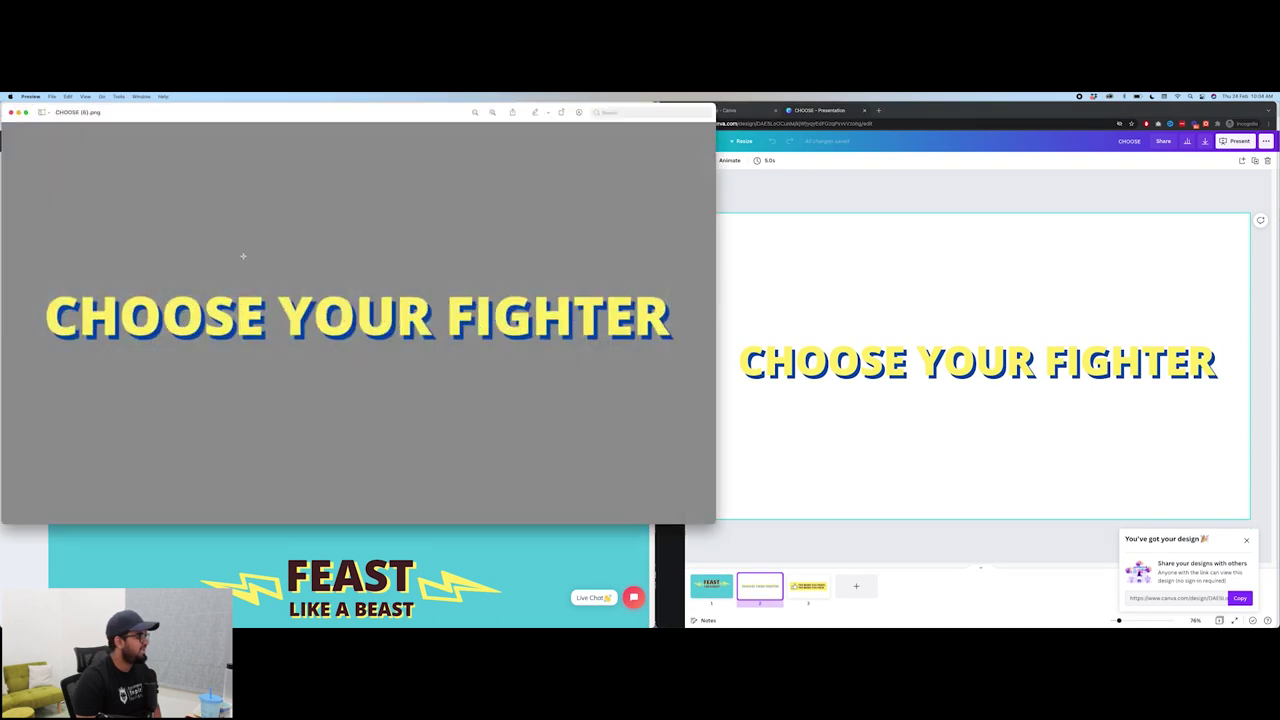
pyautogui.moveTo(11, 264); pyautogui.dragTo(713, 360)
pyautogui.moveTo(363, 263); pyautogui.dragTo(363, 276)
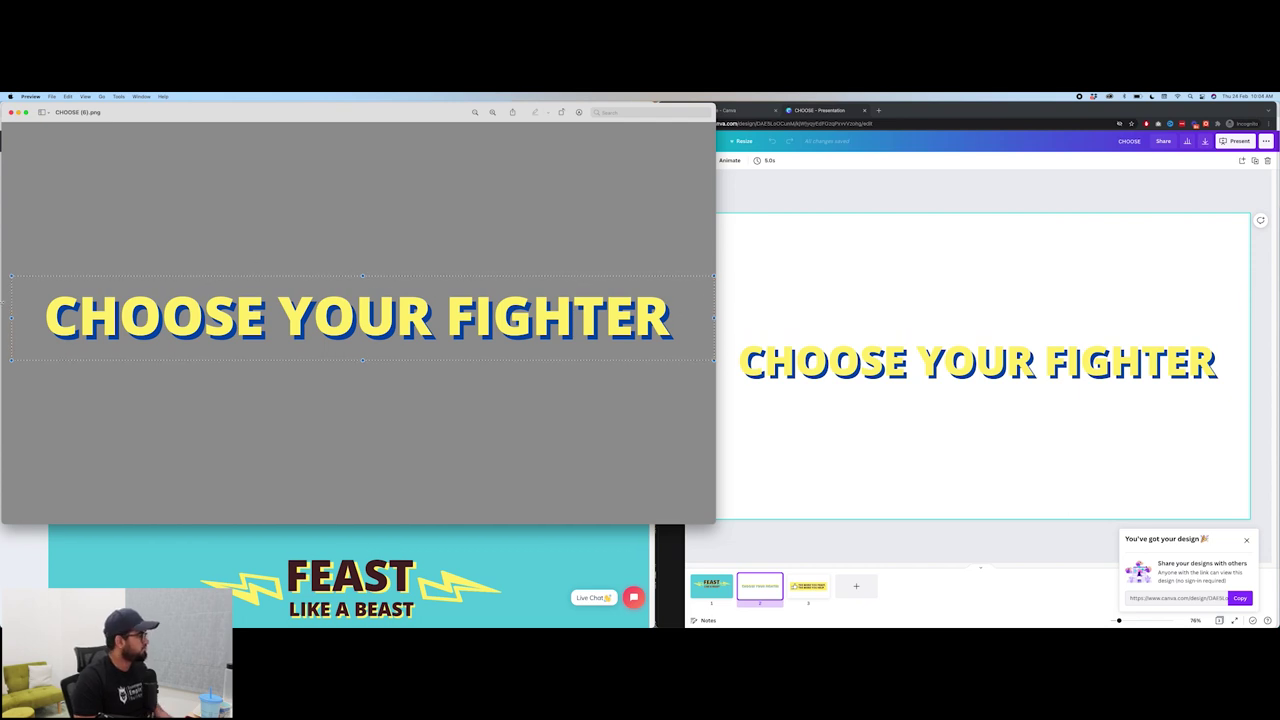
pyautogui.moveTo(11, 318); pyautogui.dragTo(2, 320)
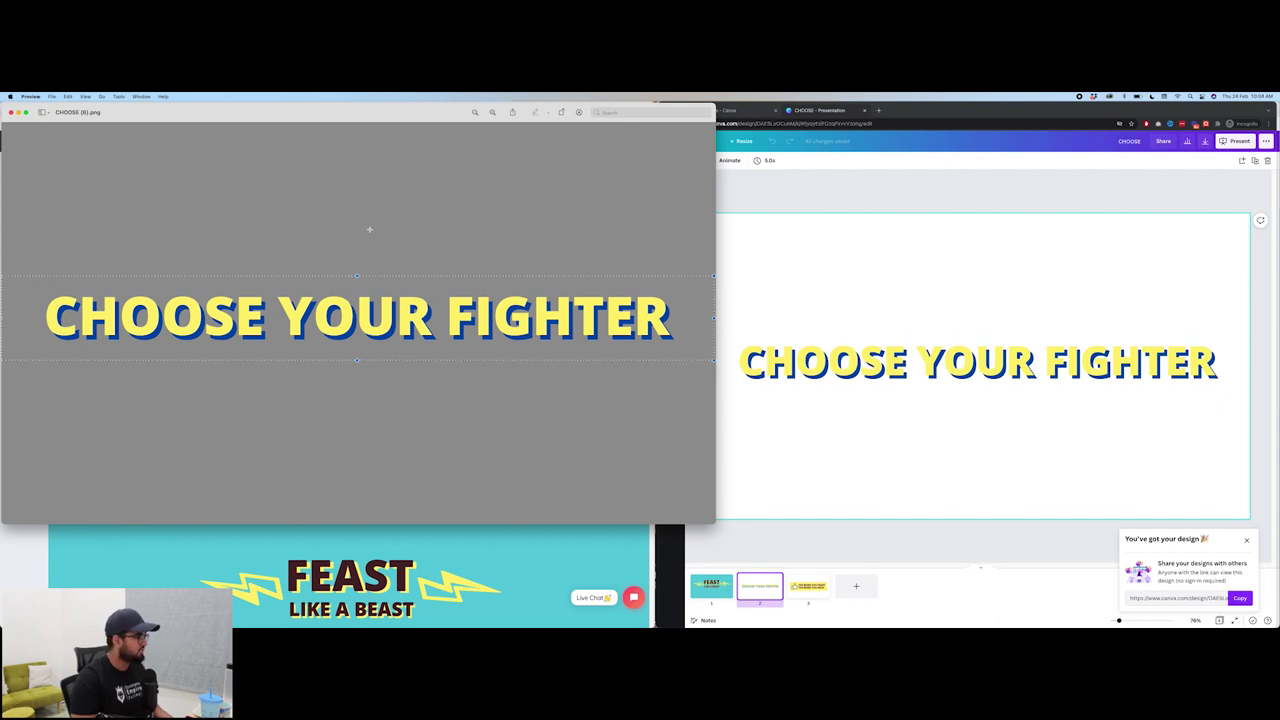
pyautogui.press('super+k')
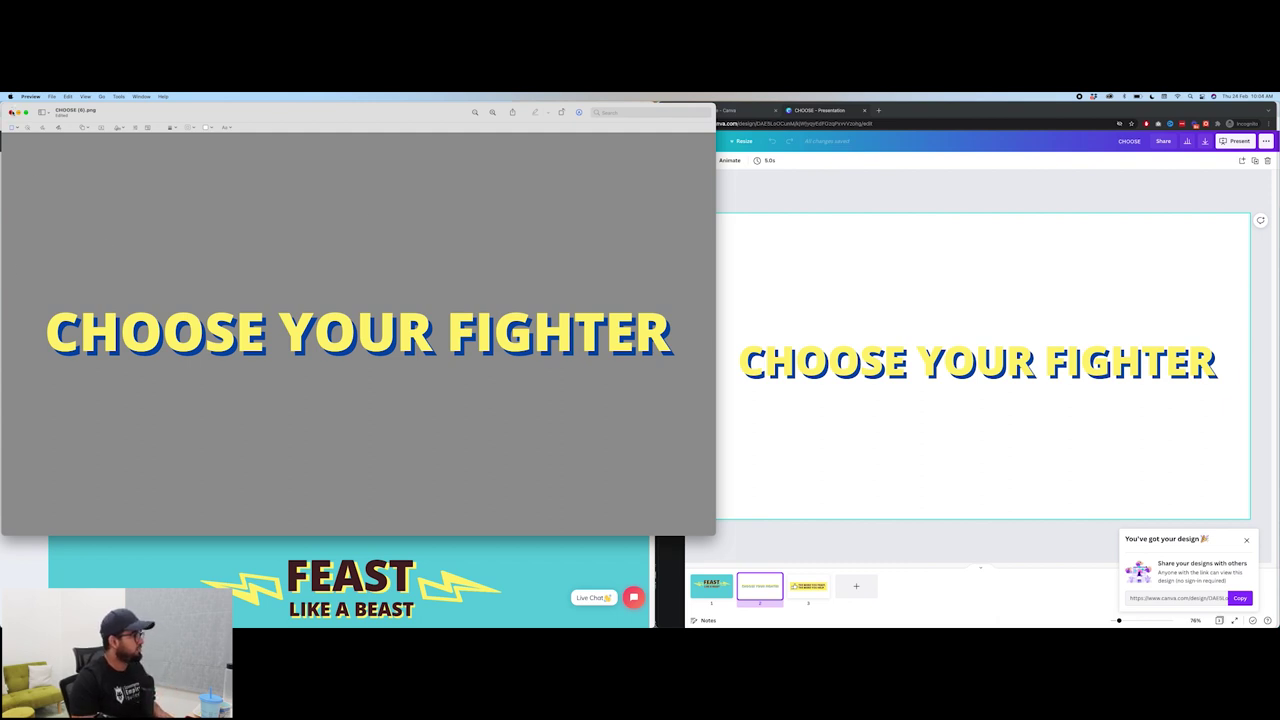
pyautogui.press('super+q')
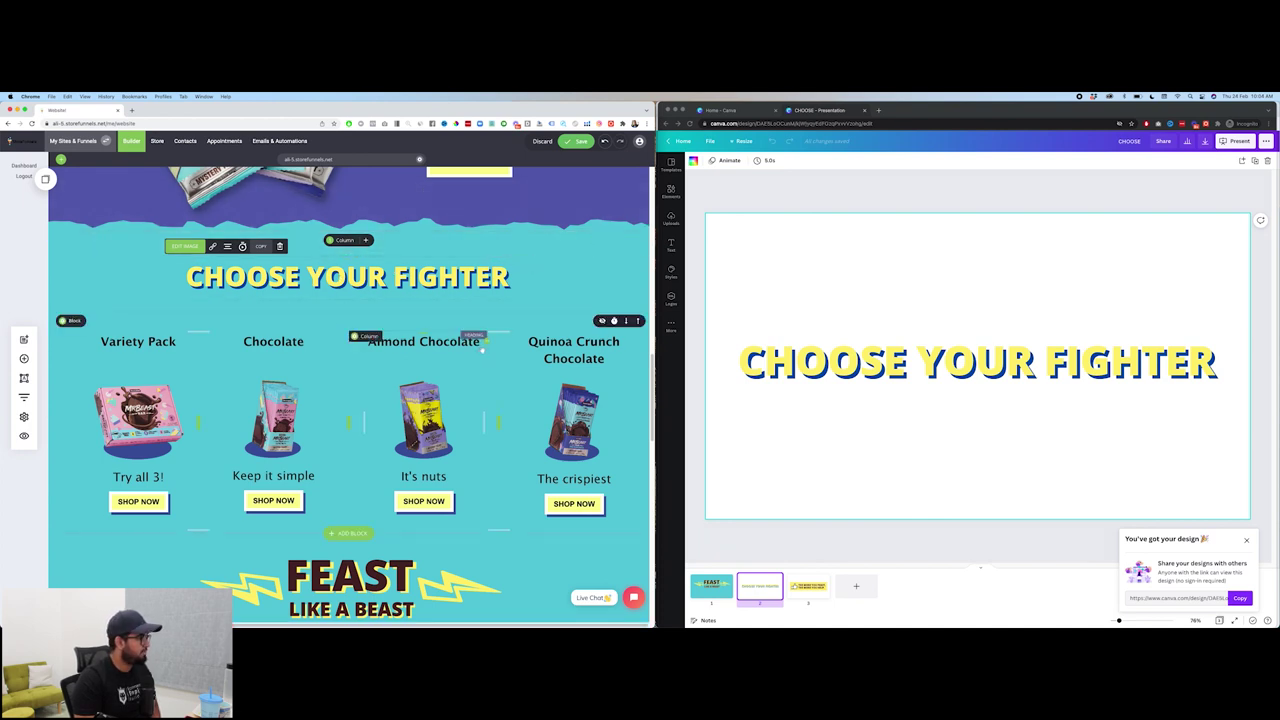
# Show the "Feast Like a Beast" page in Canva and compare it with the website's matching banner and nearby sections
pyautogui.scroll(-5, 483, 348)
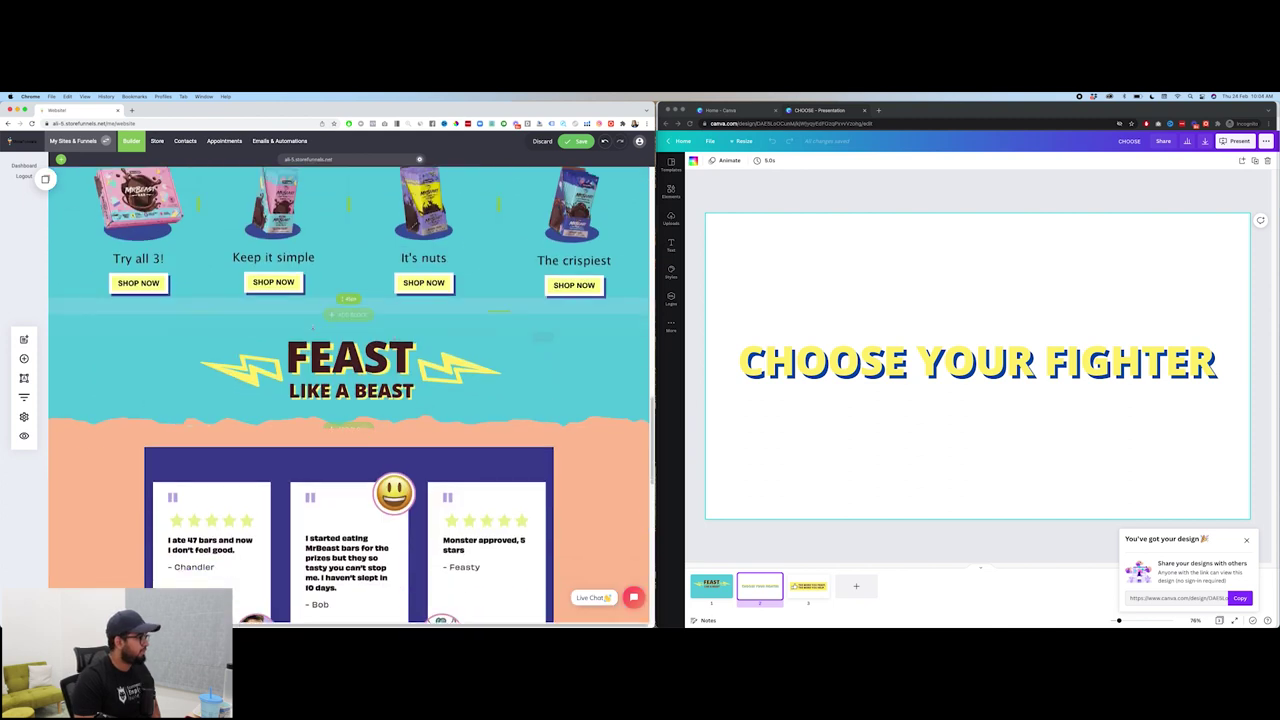
pyautogui.click(710, 585)
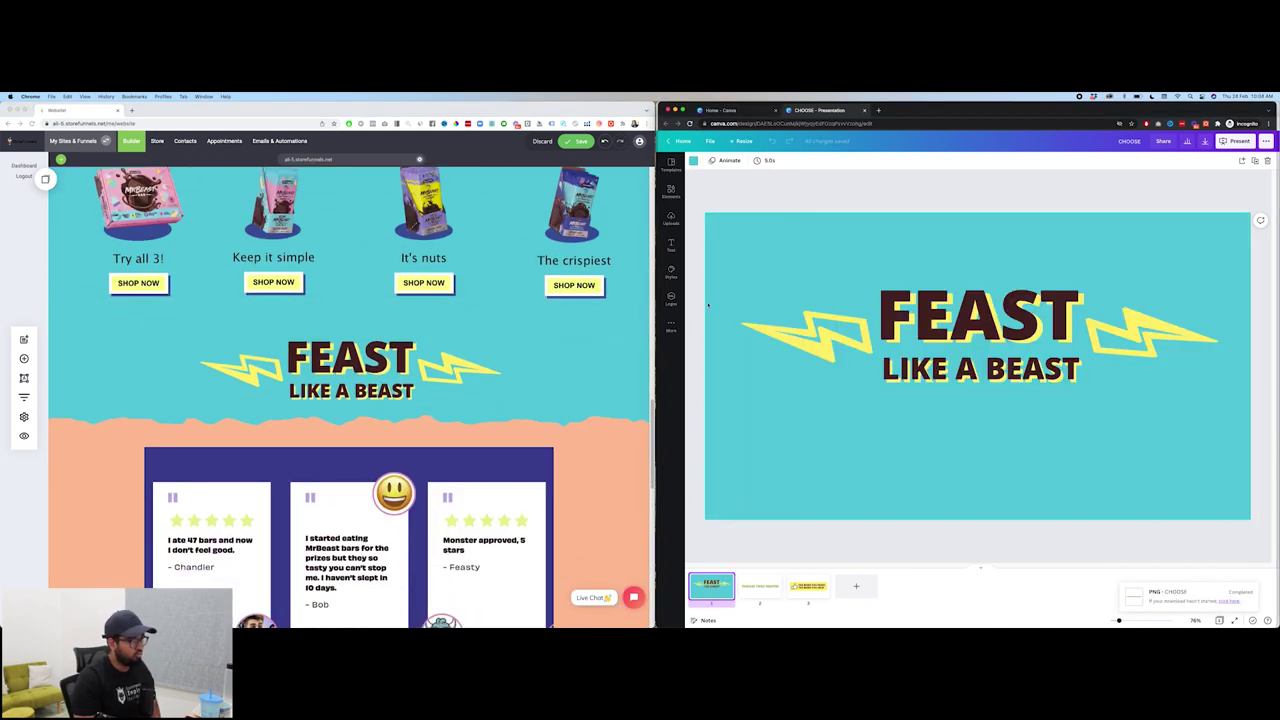
pyautogui.scroll(1, 609, 325)
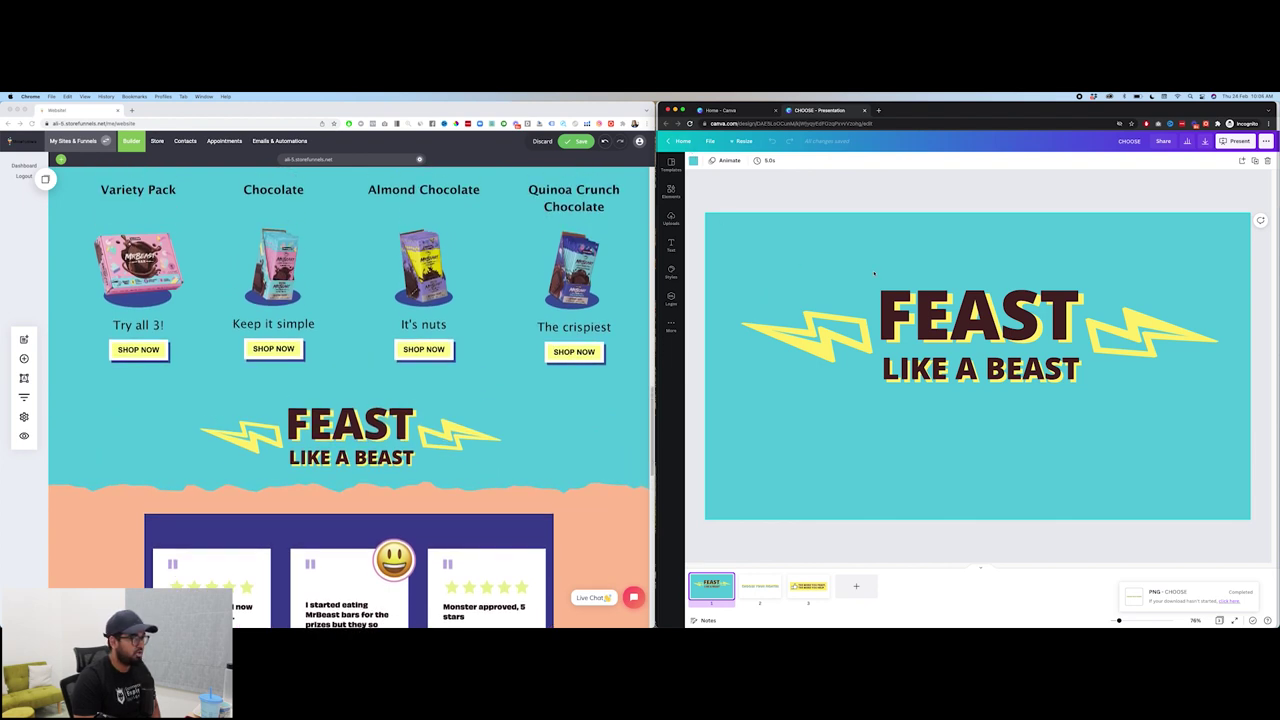
pyautogui.scroll(2, 405, 238)
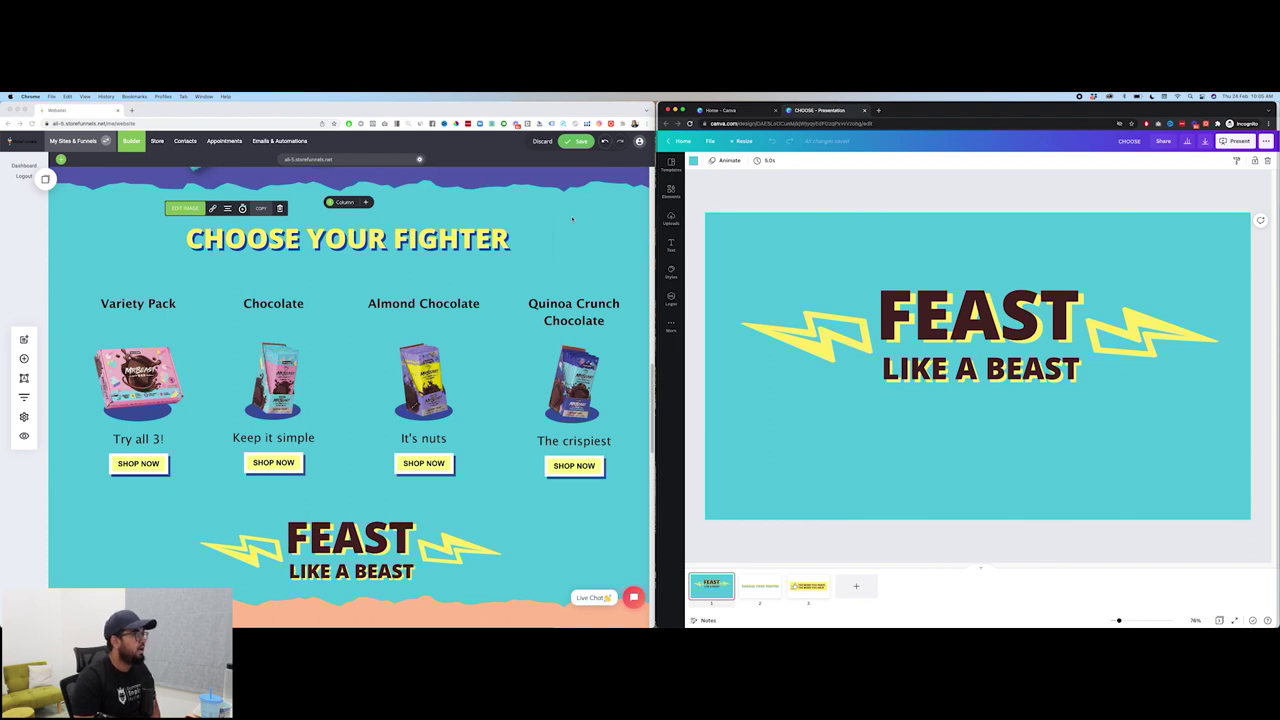
pyautogui.scroll(-3, 571, 218)
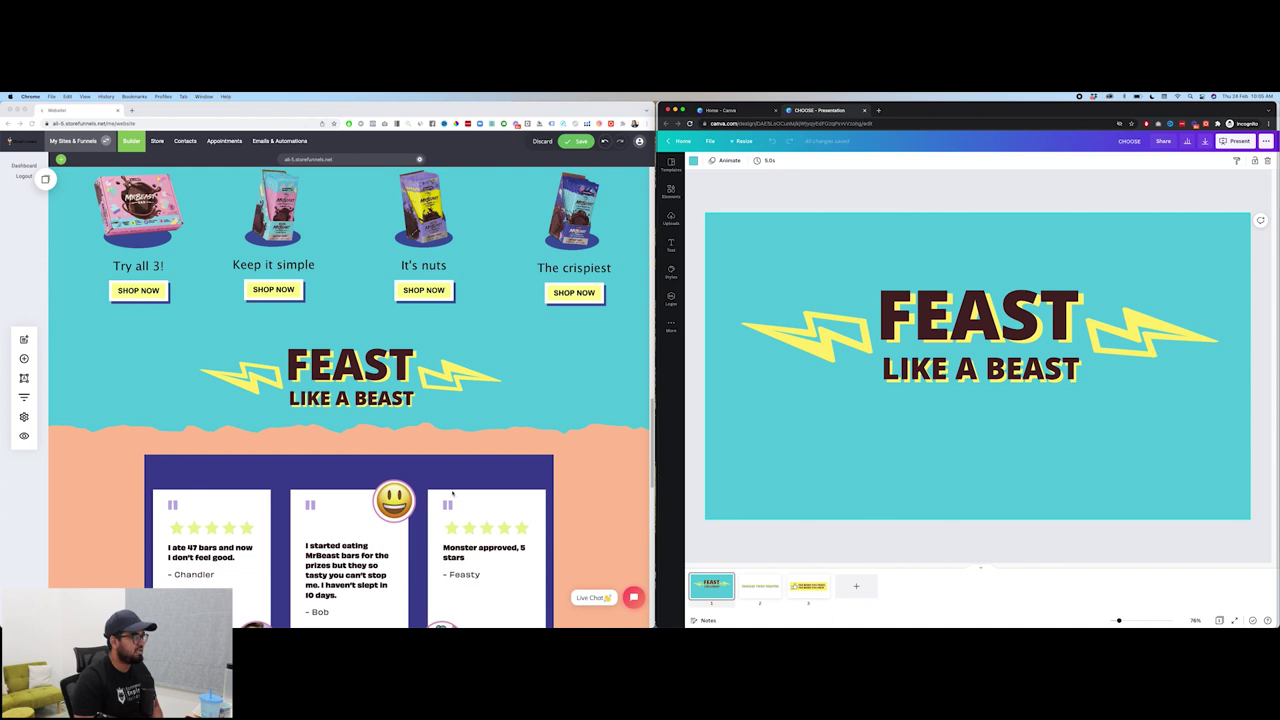
pyautogui.scroll(-4, 363, 322)
pyautogui.scroll(2, 363, 322)
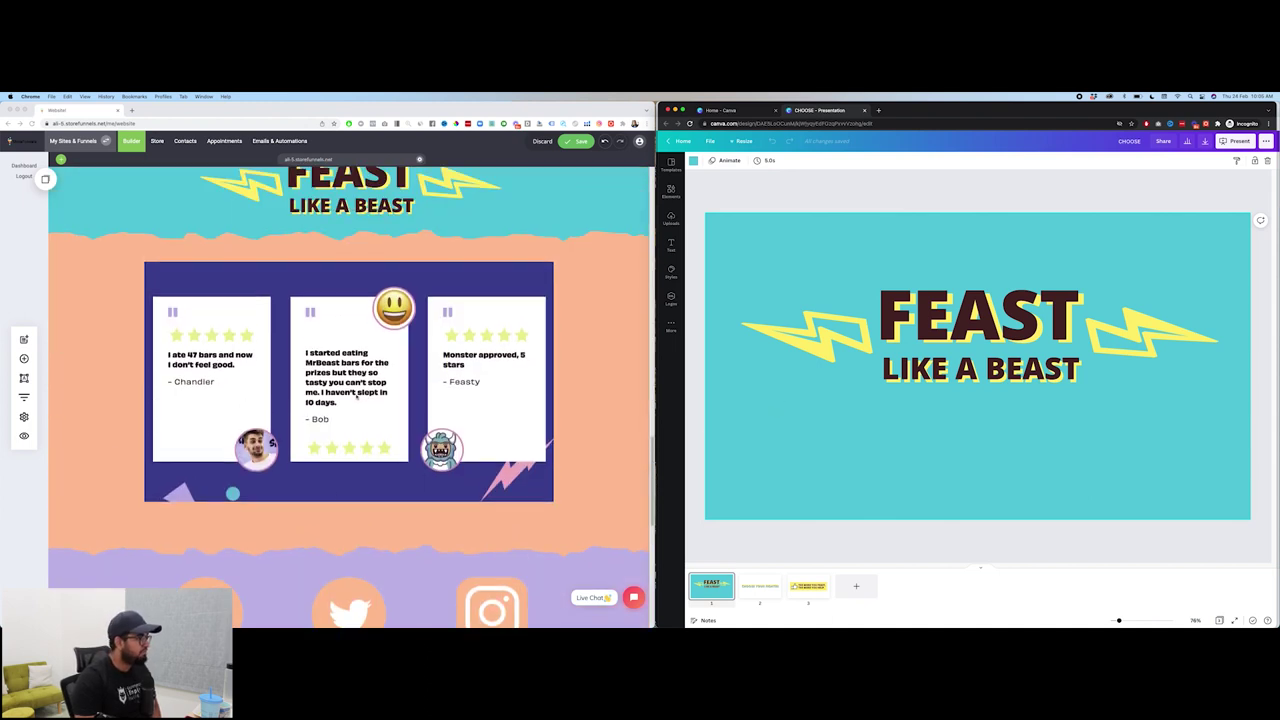
# Check the Canva home page and switch to the other Canva presentation with the "Simple.. and Delicious!" page
pyautogui.click(725, 110)
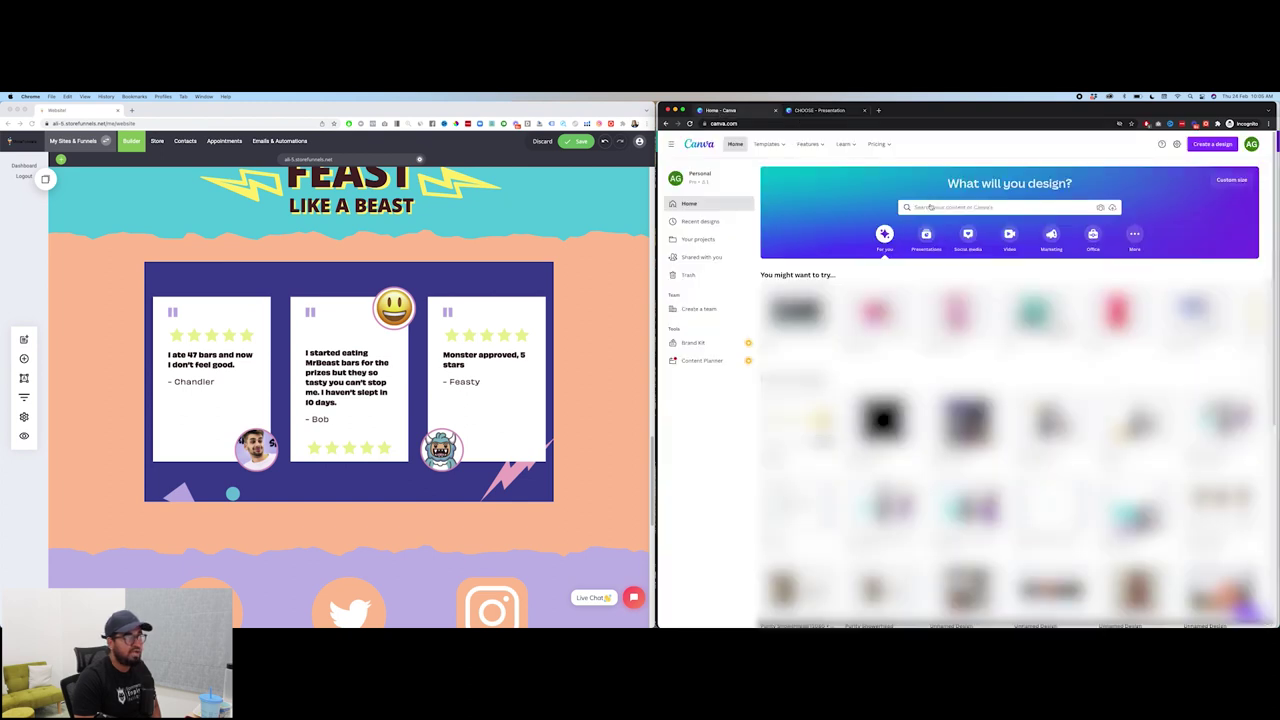
pyautogui.click(796, 108)
pyautogui.hotkey('ctrl', 'Up')
pyautogui.click(660, 440)
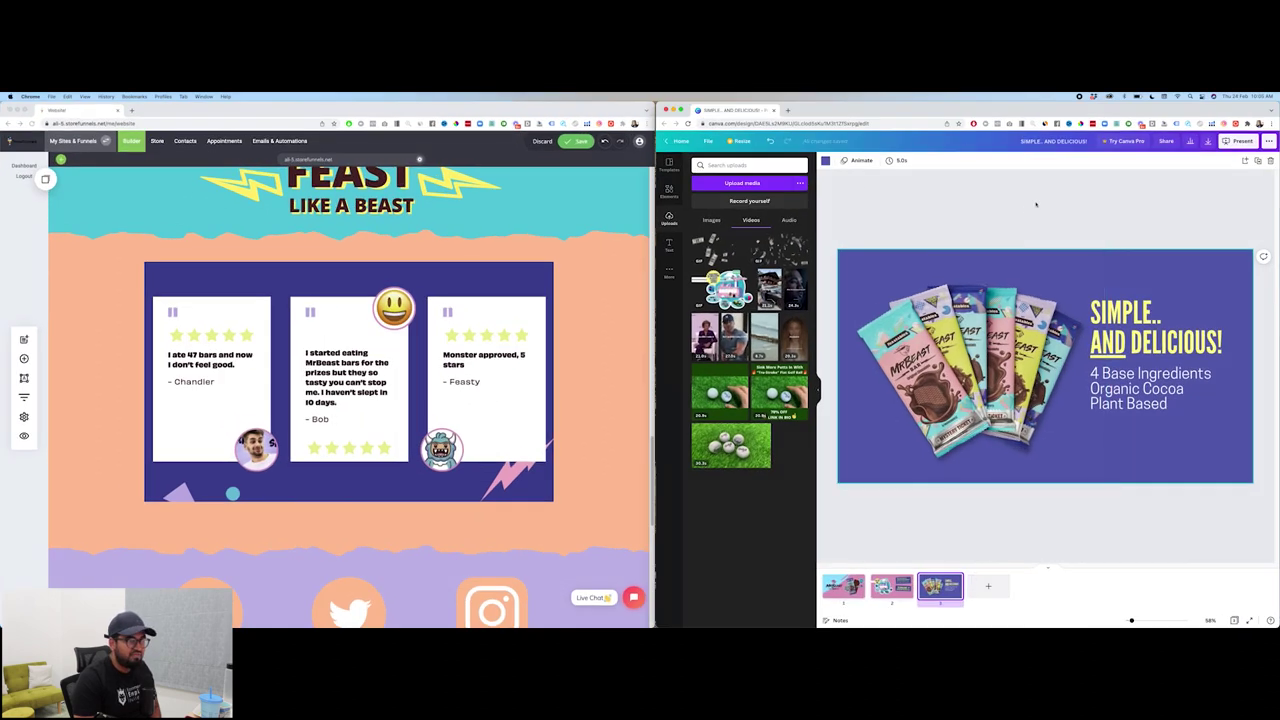
pyautogui.hotkey('ctrl', 'Up')
pyautogui.click(99, 334)
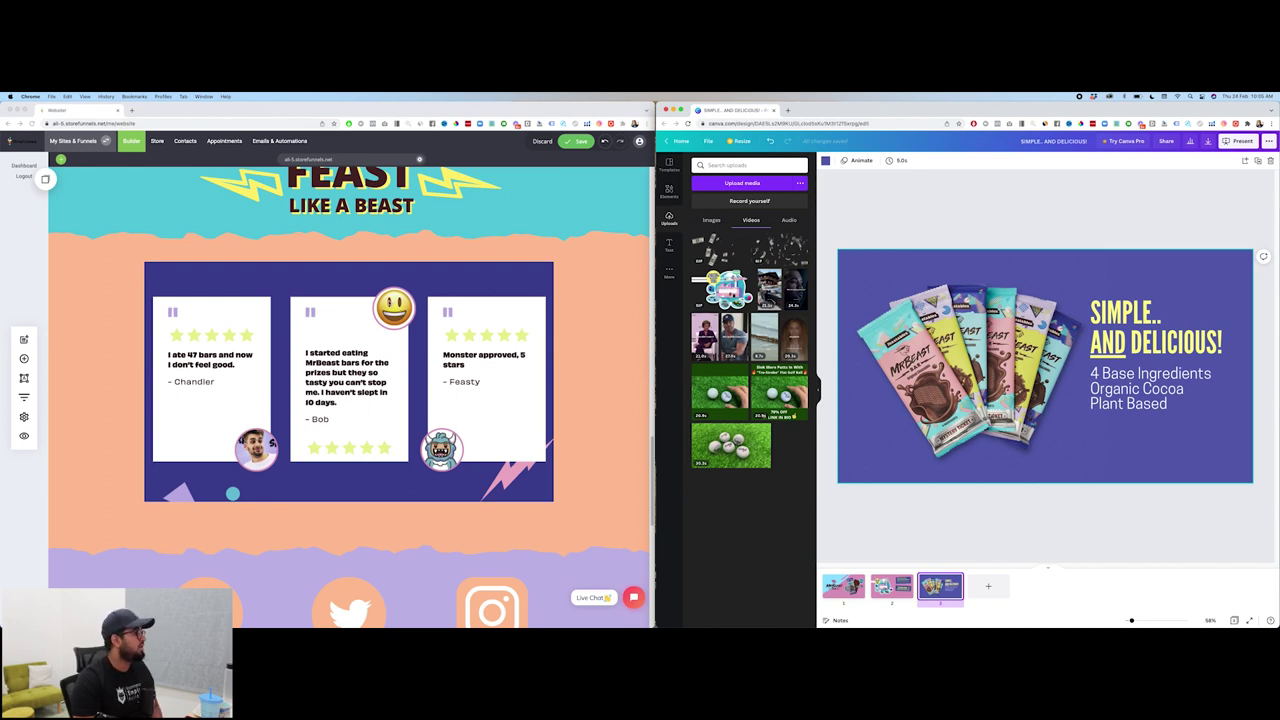
# Save the website in the builder and show the social media icons section below the testimonials
pyautogui.click(294, 297)
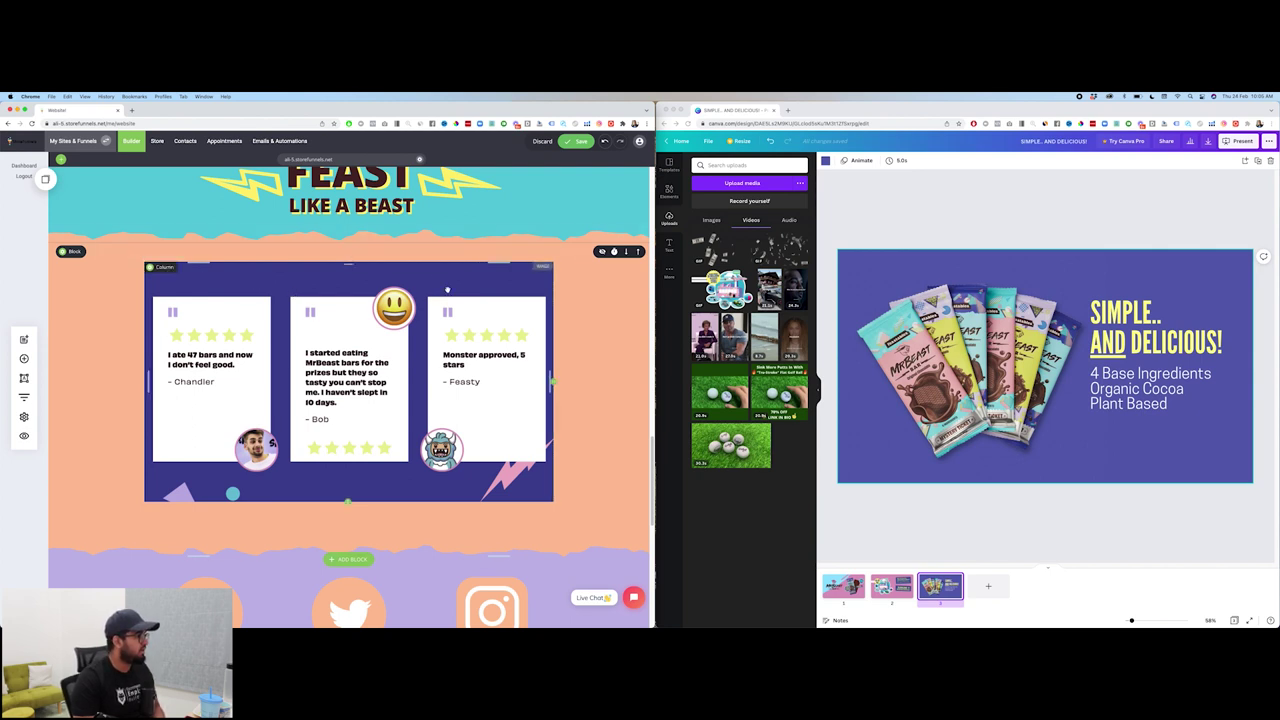
pyautogui.click(580, 141)
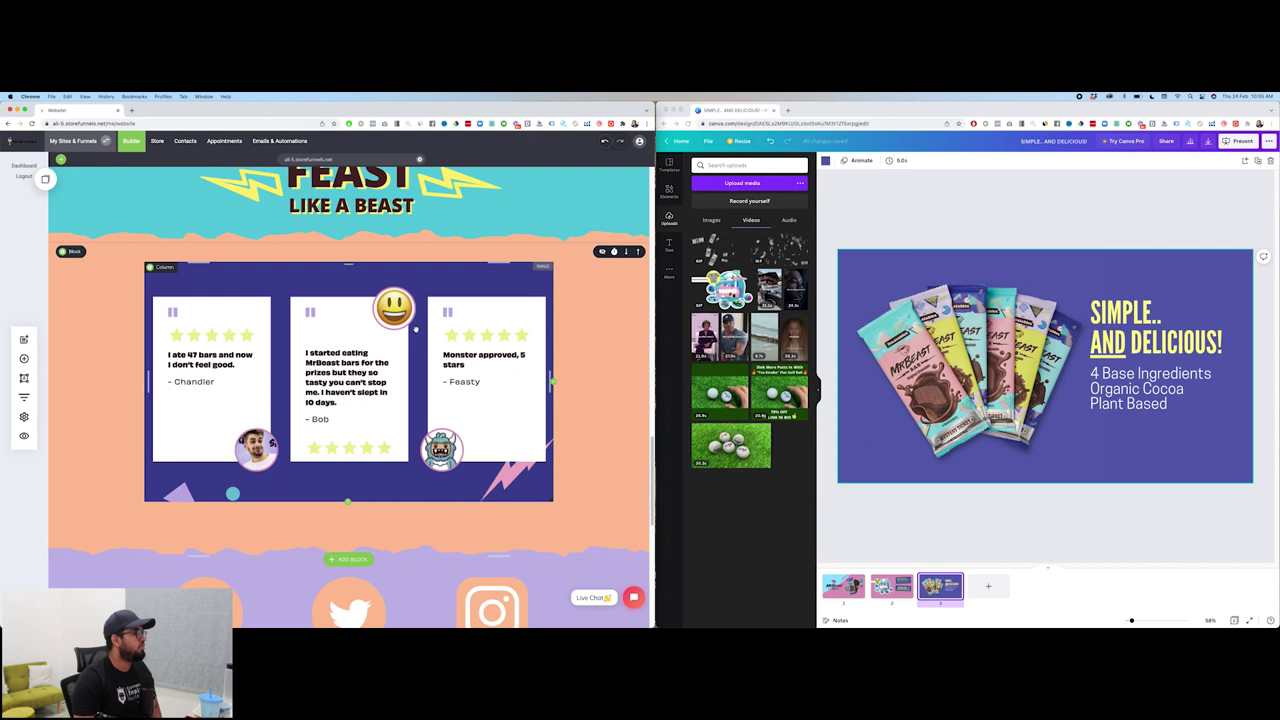
pyautogui.scroll(-5, 263, 376)
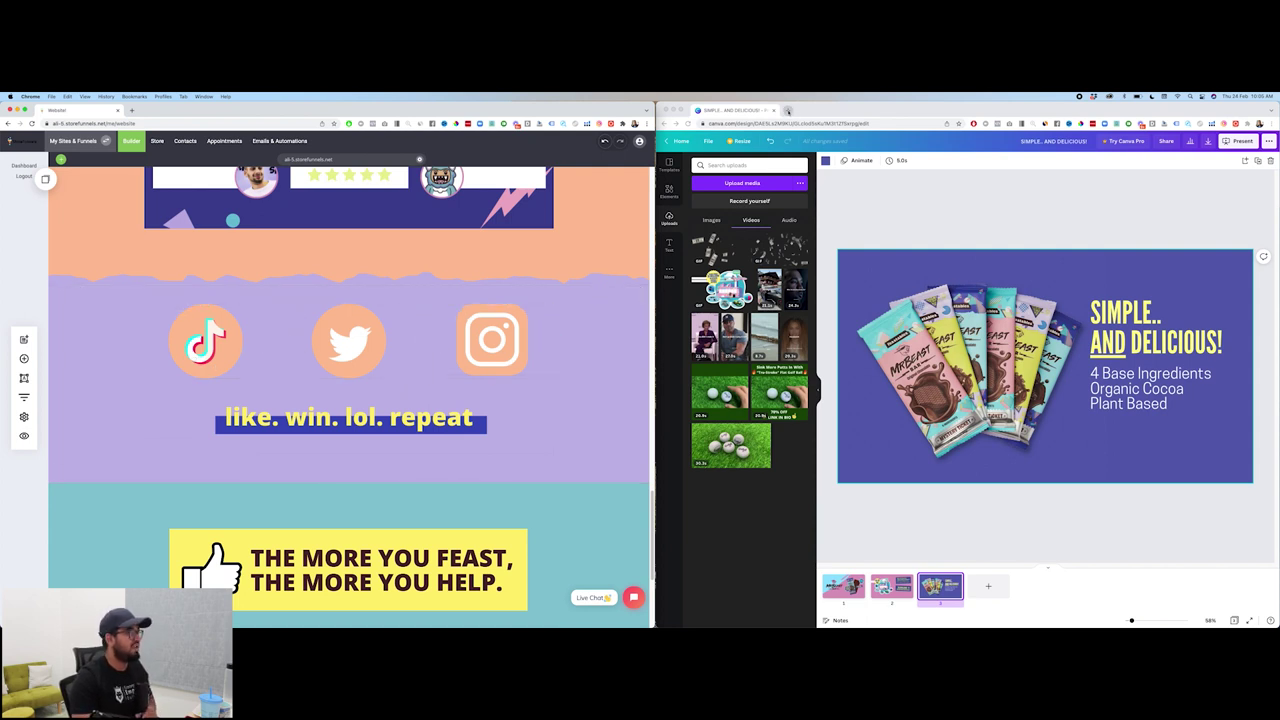
# Open Flaticon in a new tab, search for "twitter" and open the round blue Twitter icon
pyautogui.click(789, 111)
pyautogui.write('fl')
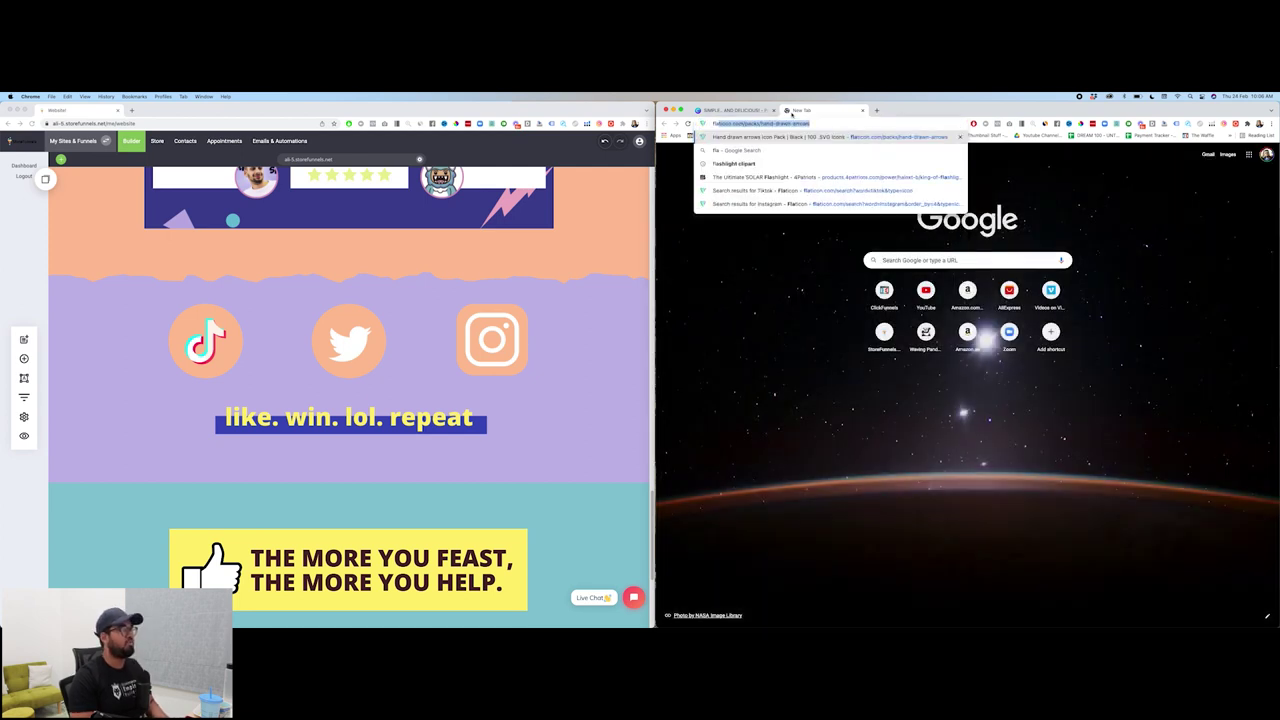
pyautogui.press('Return')
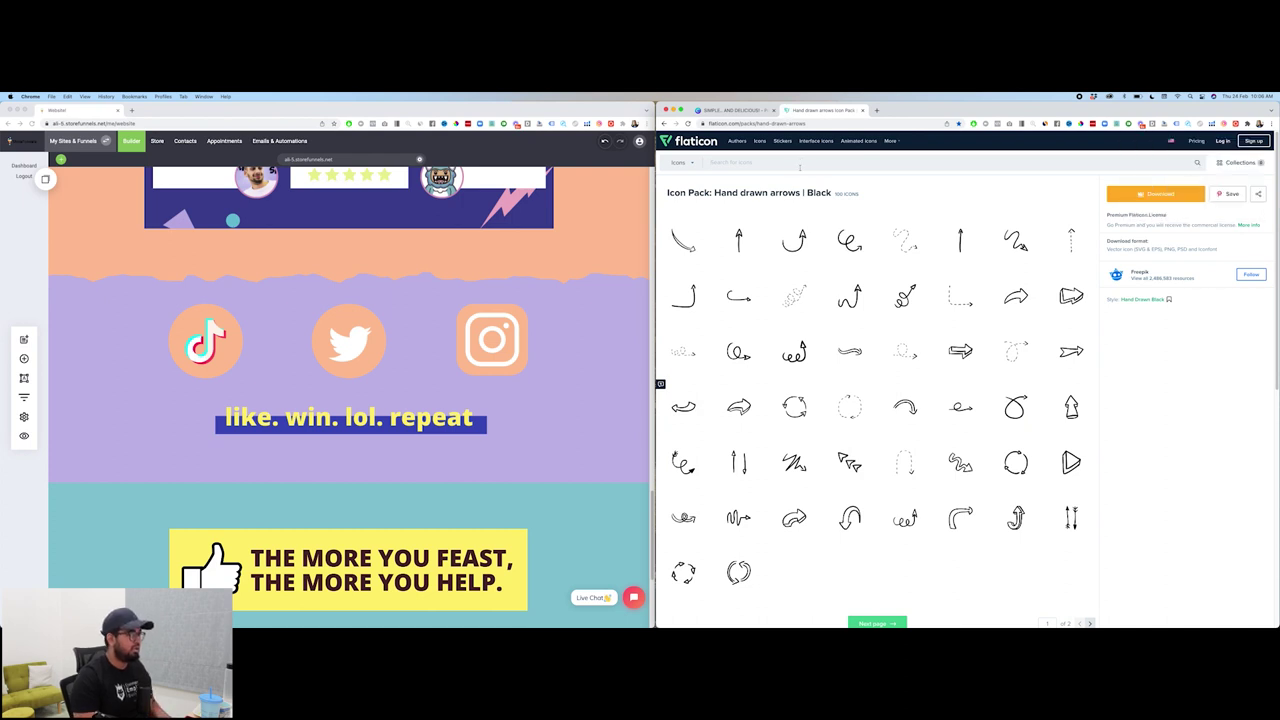
pyautogui.write('lol')
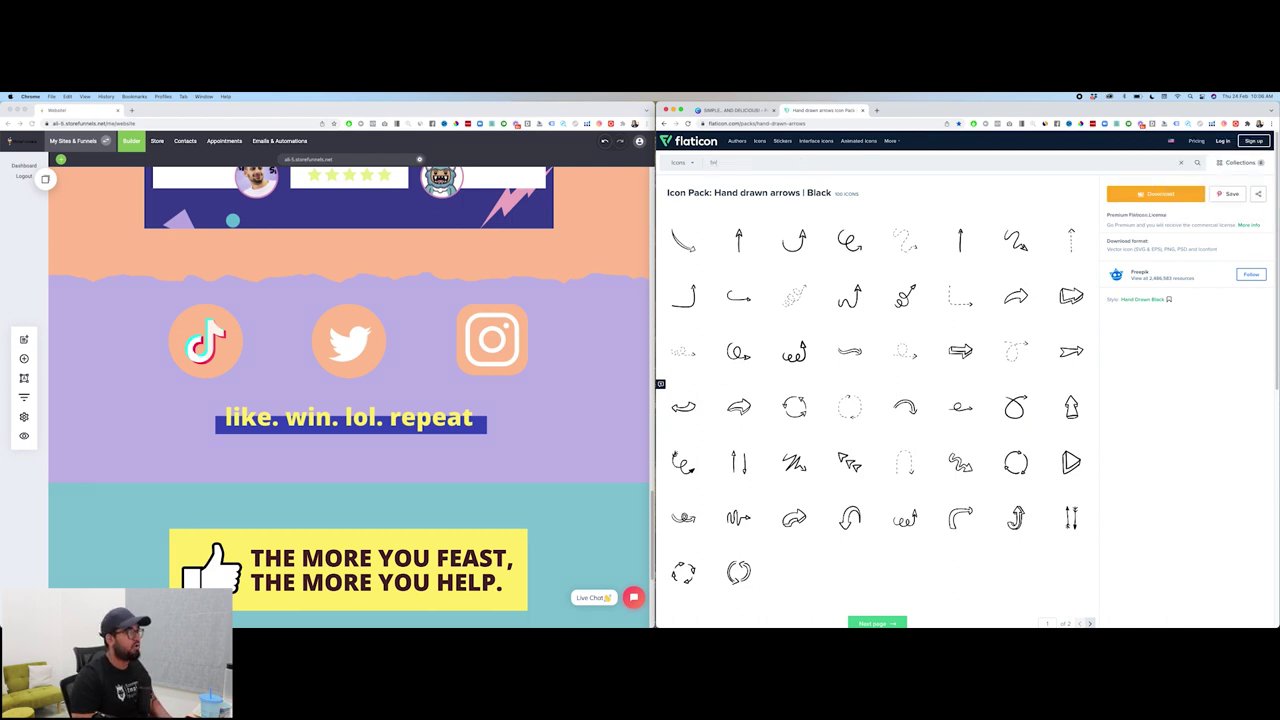
pyautogui.press('Return')
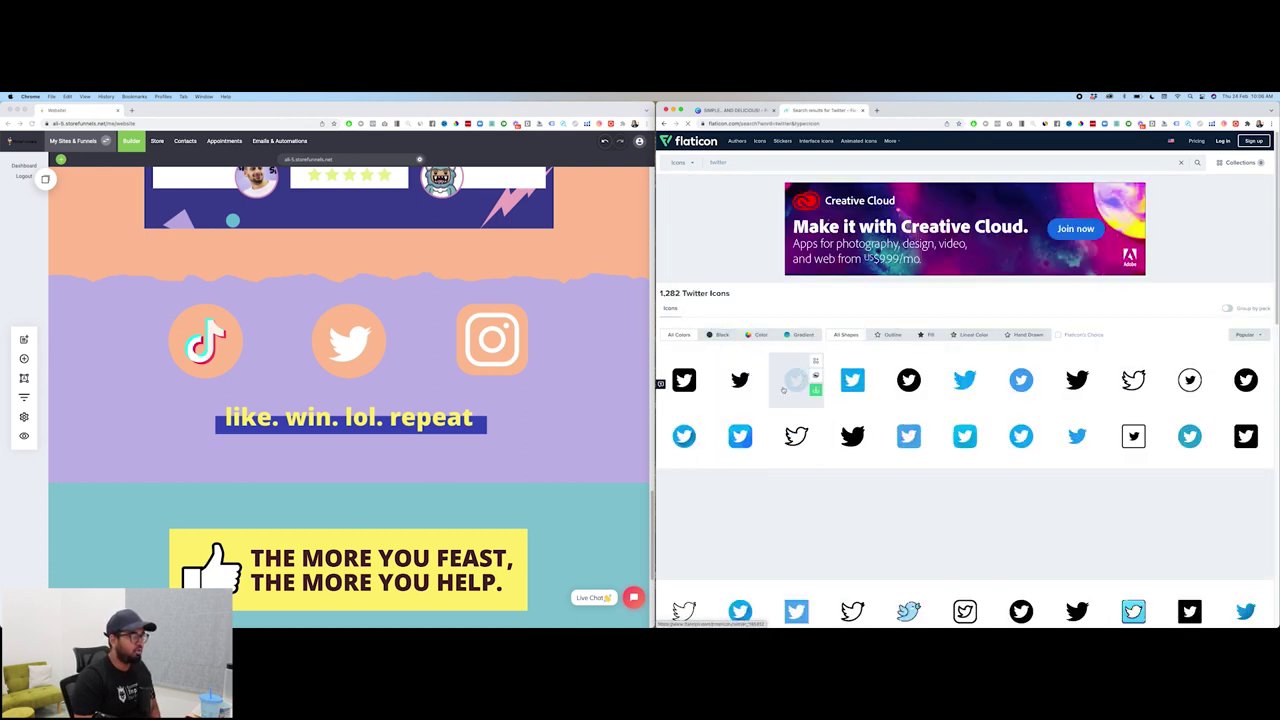
pyautogui.click(795, 382)
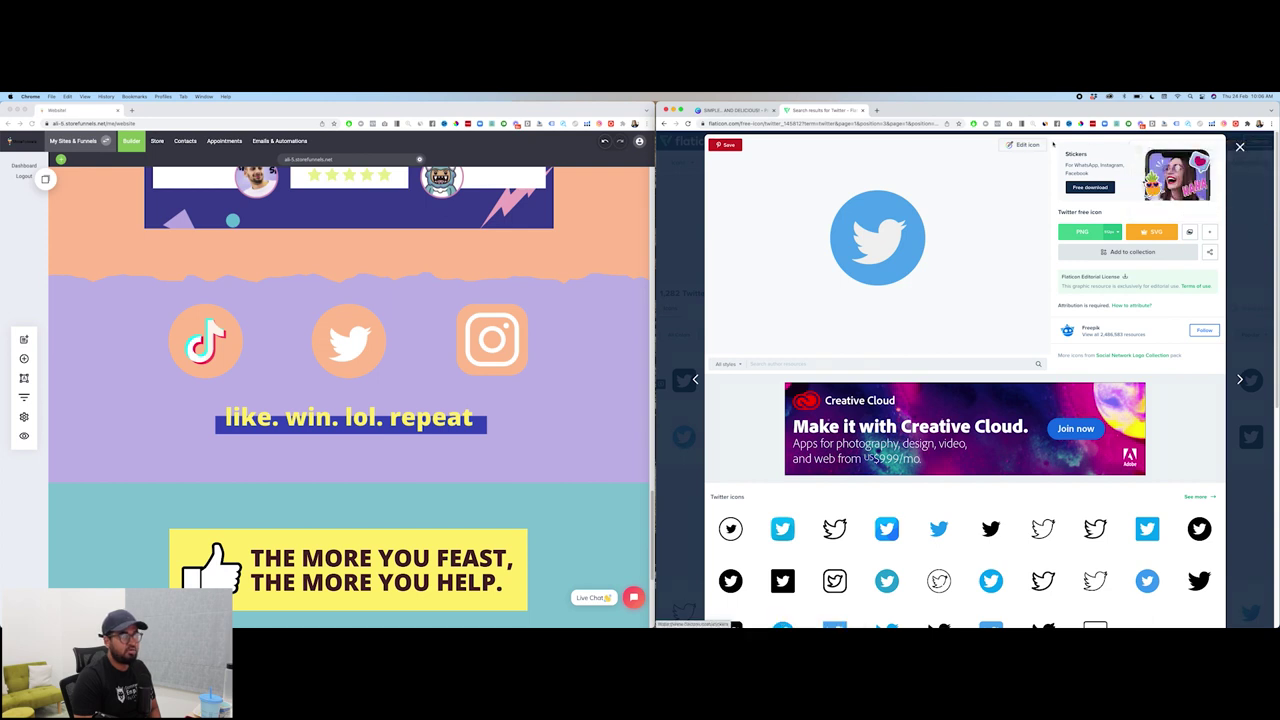
# Open the round Twitter icon in Flaticon's icon editor and recolour its blue circle dark green
pyautogui.click(875, 209)
pyautogui.click(986, 244)
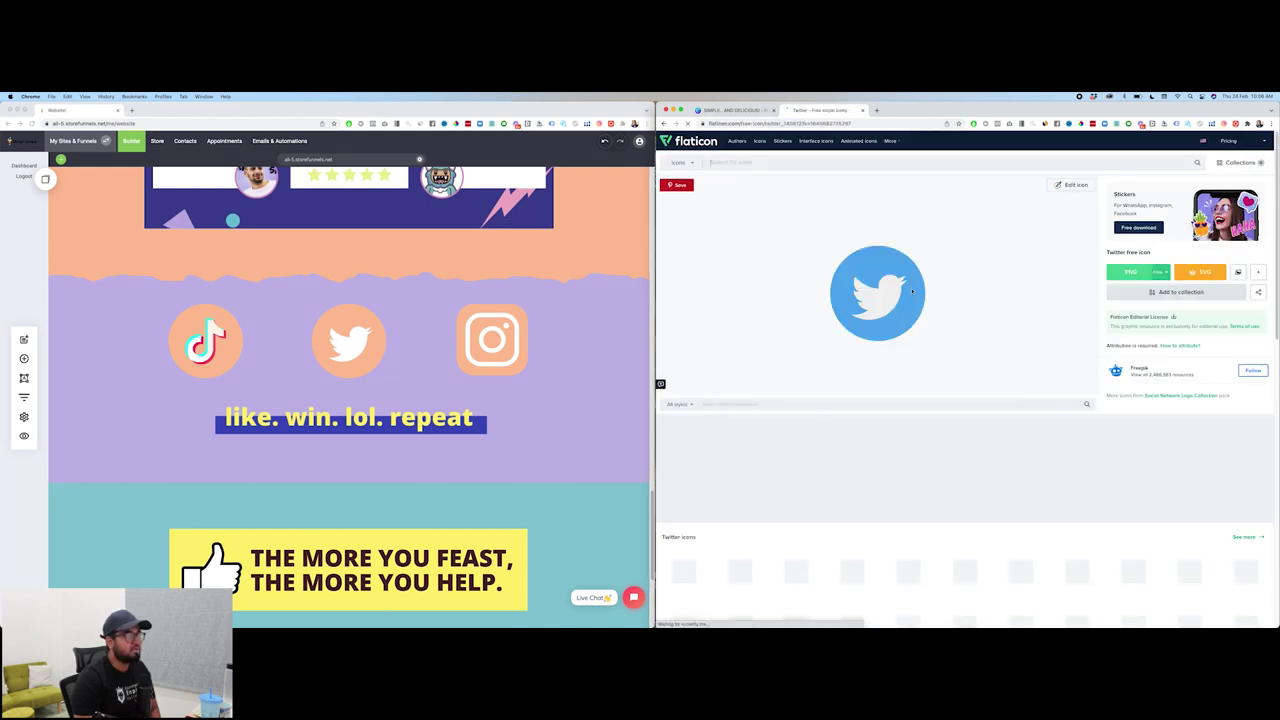
pyautogui.click(1068, 185)
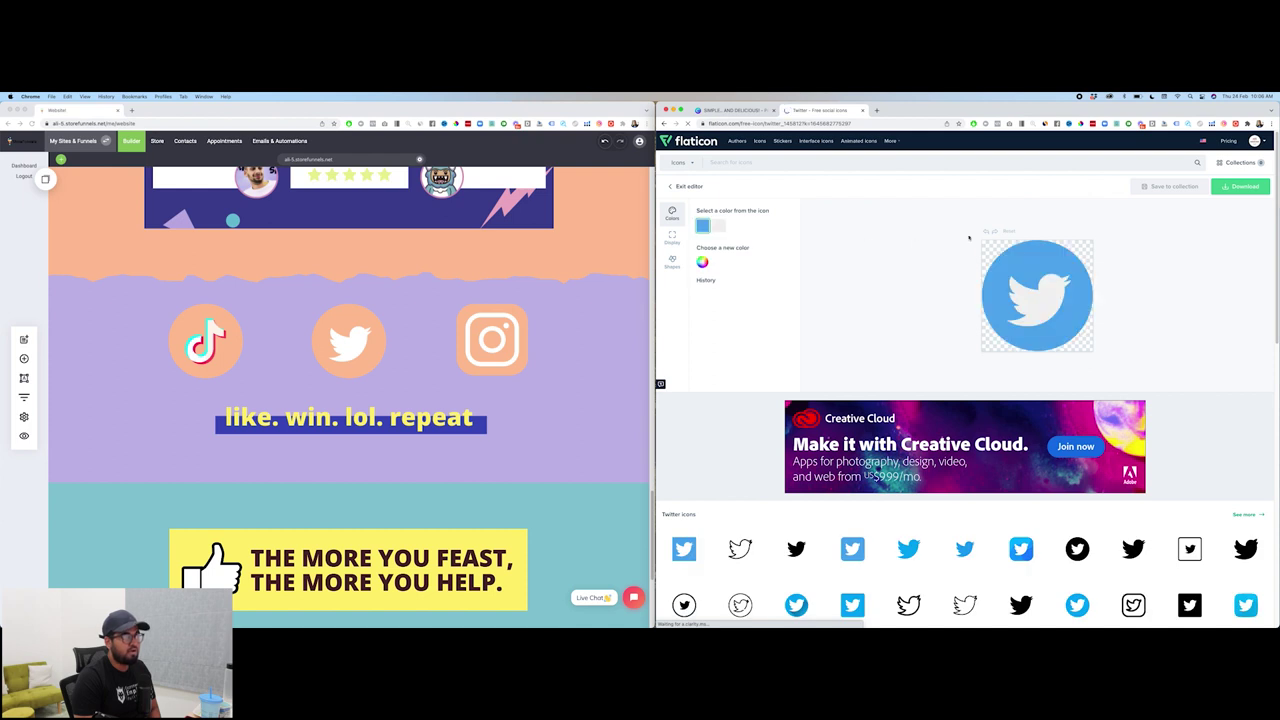
pyautogui.click(702, 263)
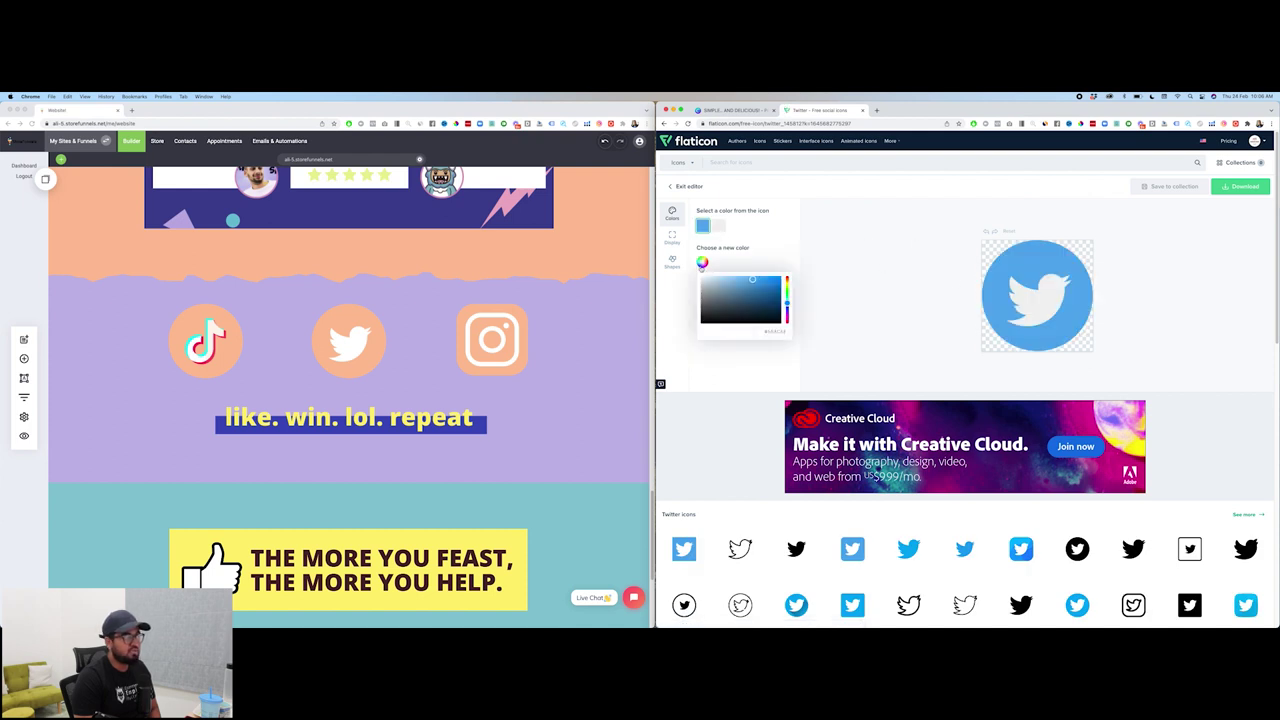
pyautogui.moveTo(790, 302); pyautogui.dragTo(788, 290)
pyautogui.click(706, 277)
pyautogui.moveTo(706, 277); pyautogui.dragTo(762, 302)
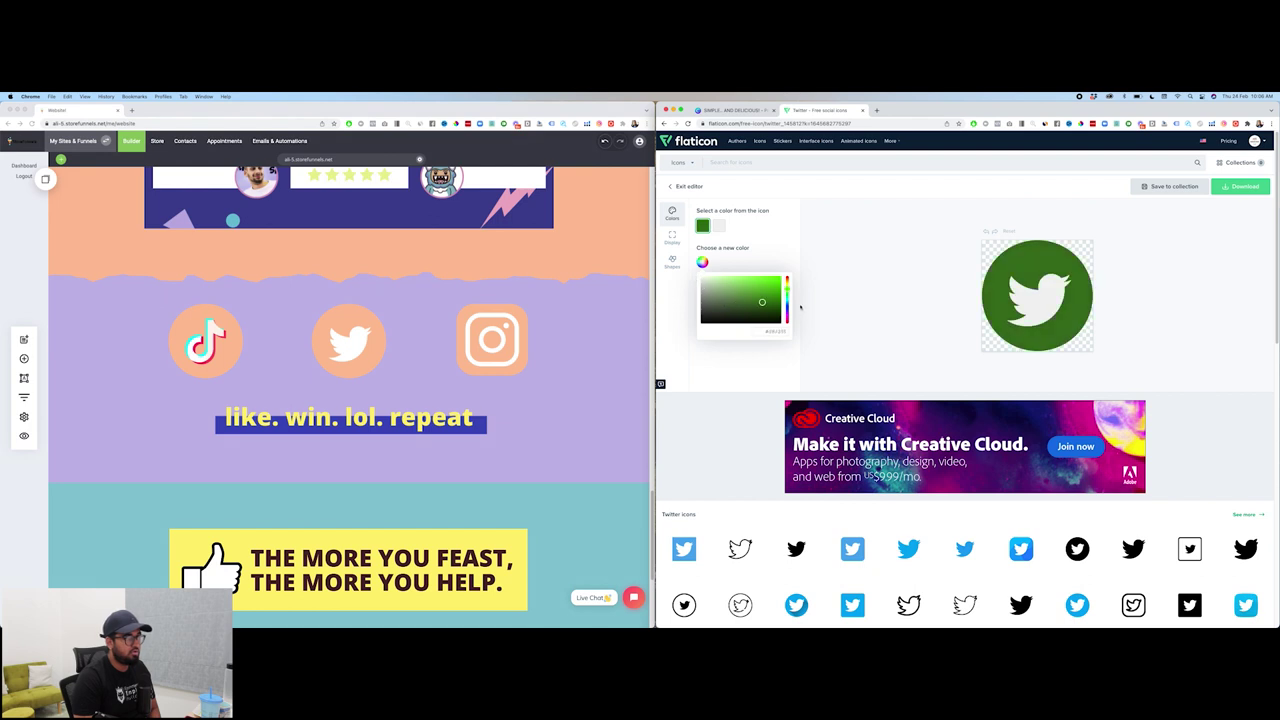
pyautogui.click(811, 215)
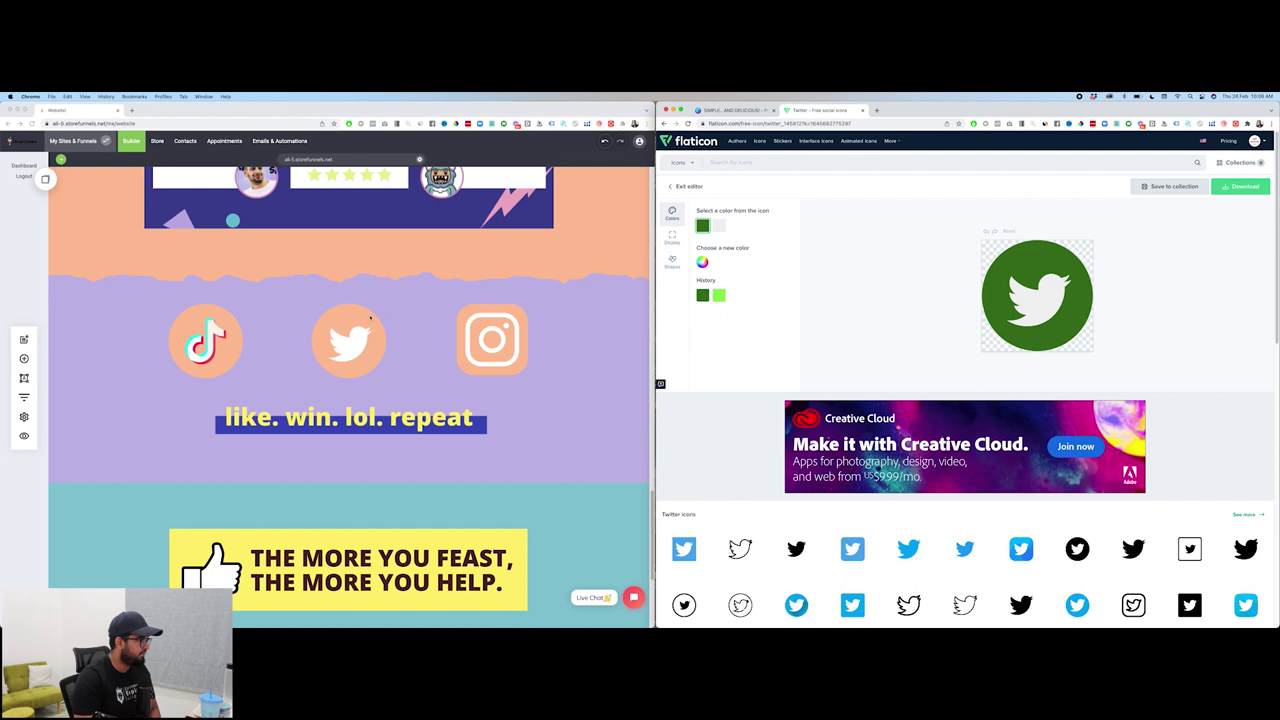
# Examine the website's "like. win. lol. repeat" heading, show Canva's "Choose Your Fighter" page for comparison and return to the Flaticon editor
pyautogui.scroll(-1, 395, 312)
pyautogui.scroll(-3, 580, 358)
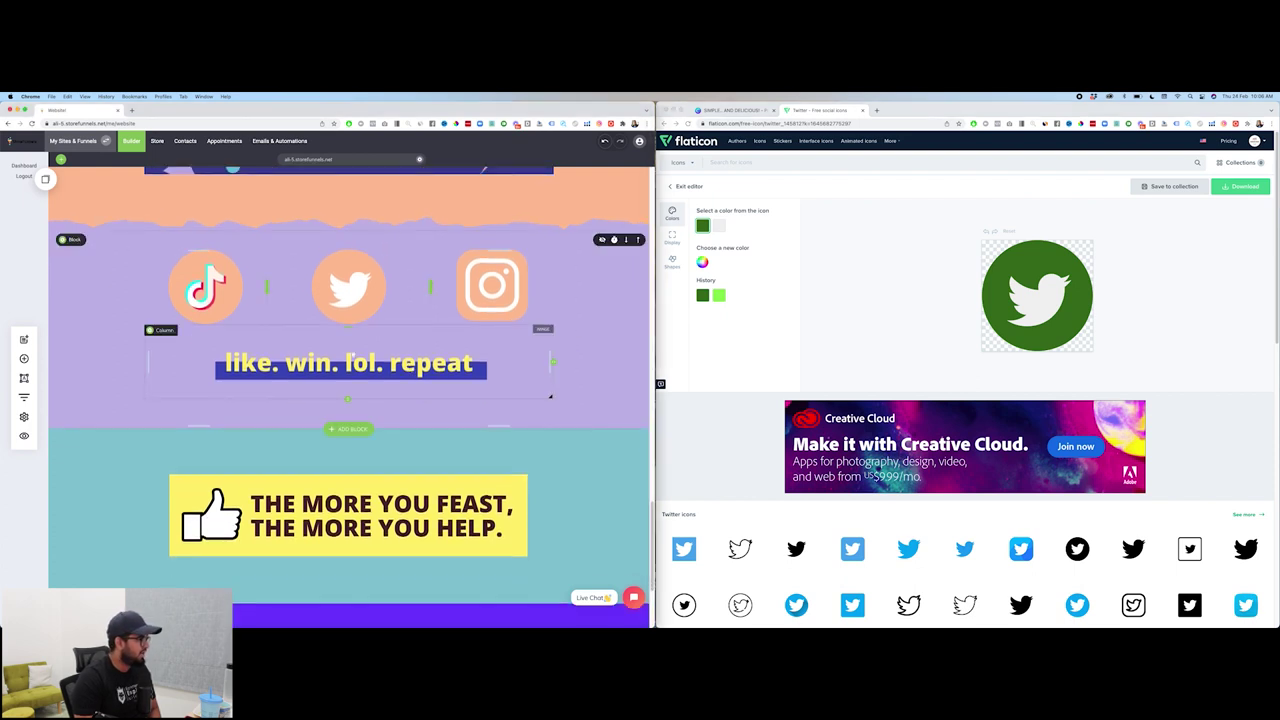
pyautogui.hotkey('ctrl', 'Up')
pyautogui.click(1057, 288)
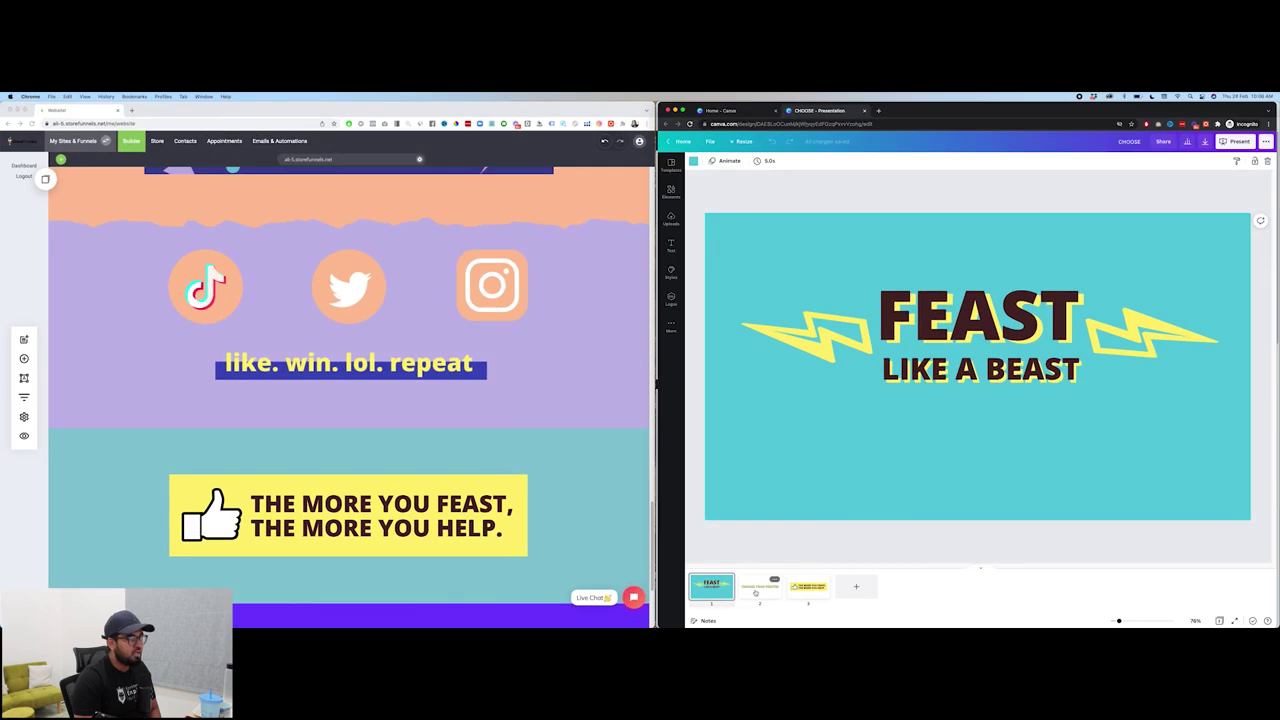
pyautogui.click(755, 593)
pyautogui.hotkey('ctrl', 'Up')
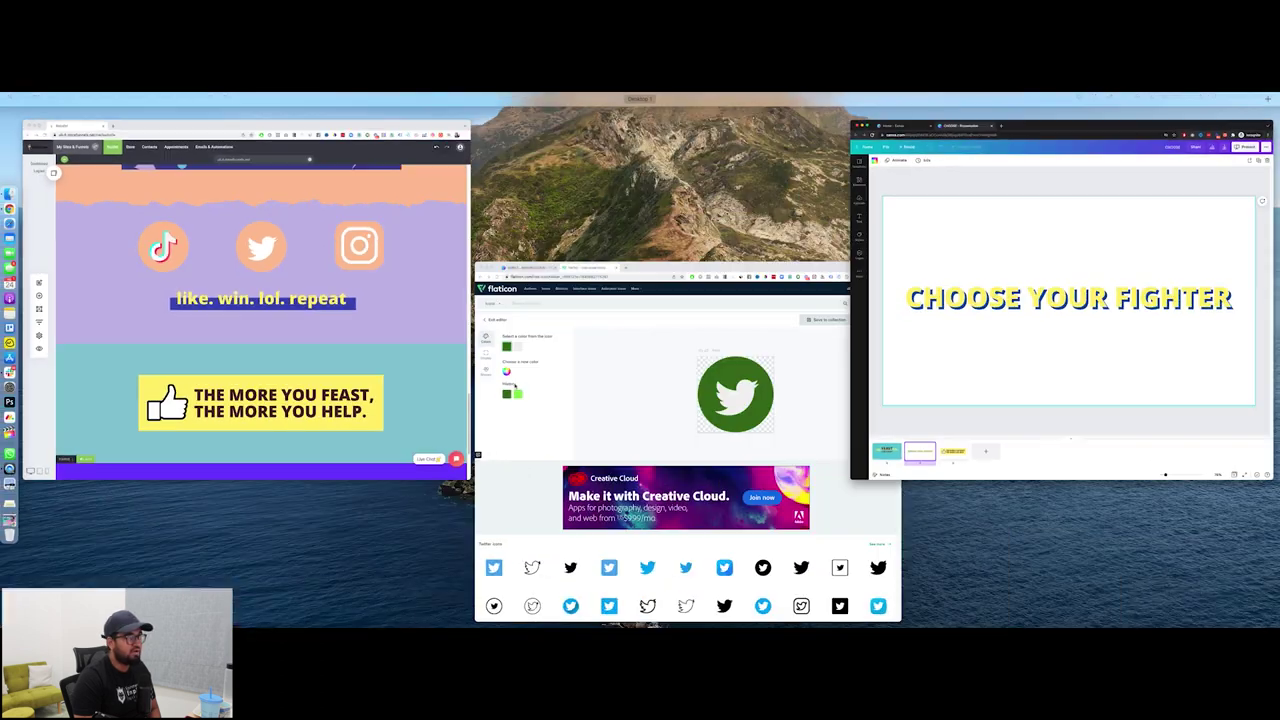
pyautogui.click(735, 300)
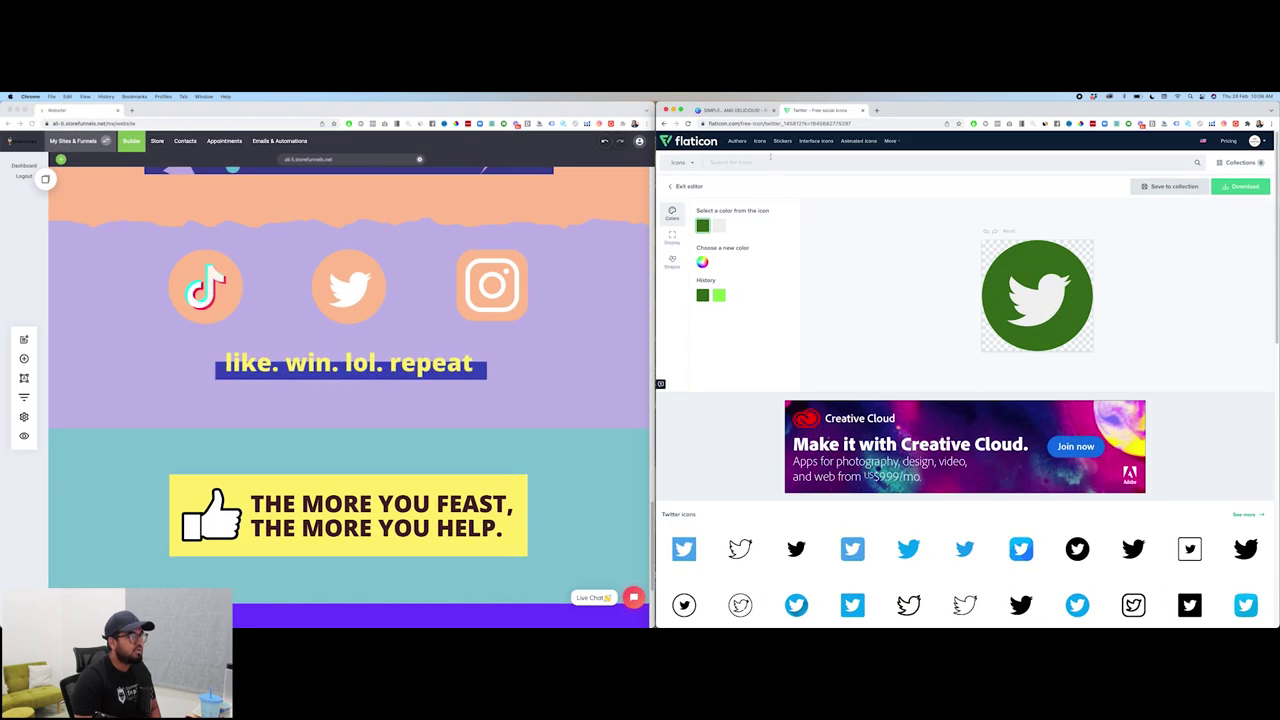
# Switch to Canva's "Choose Your Fighter" page for comparison and inspect the image settings in the website's social media section
pyautogui.hotkey('ctrl', 'Up')
pyautogui.click(1060, 290)
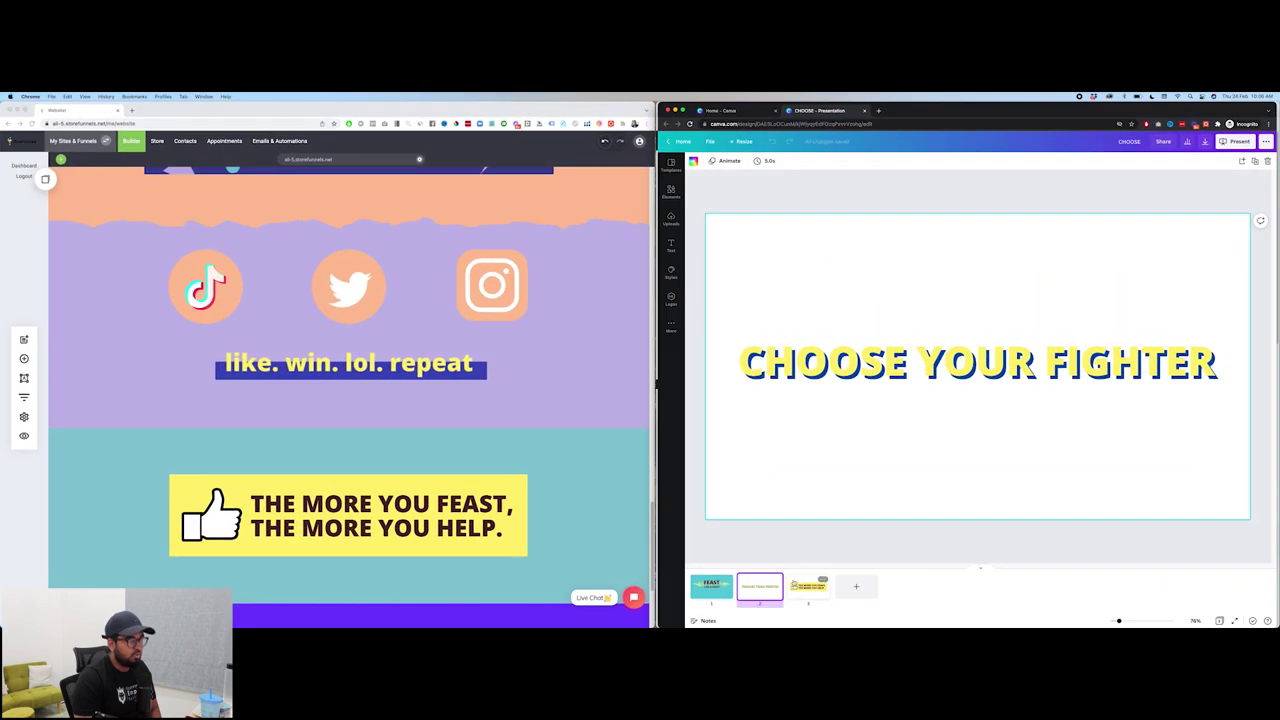
pyautogui.click(405, 375)
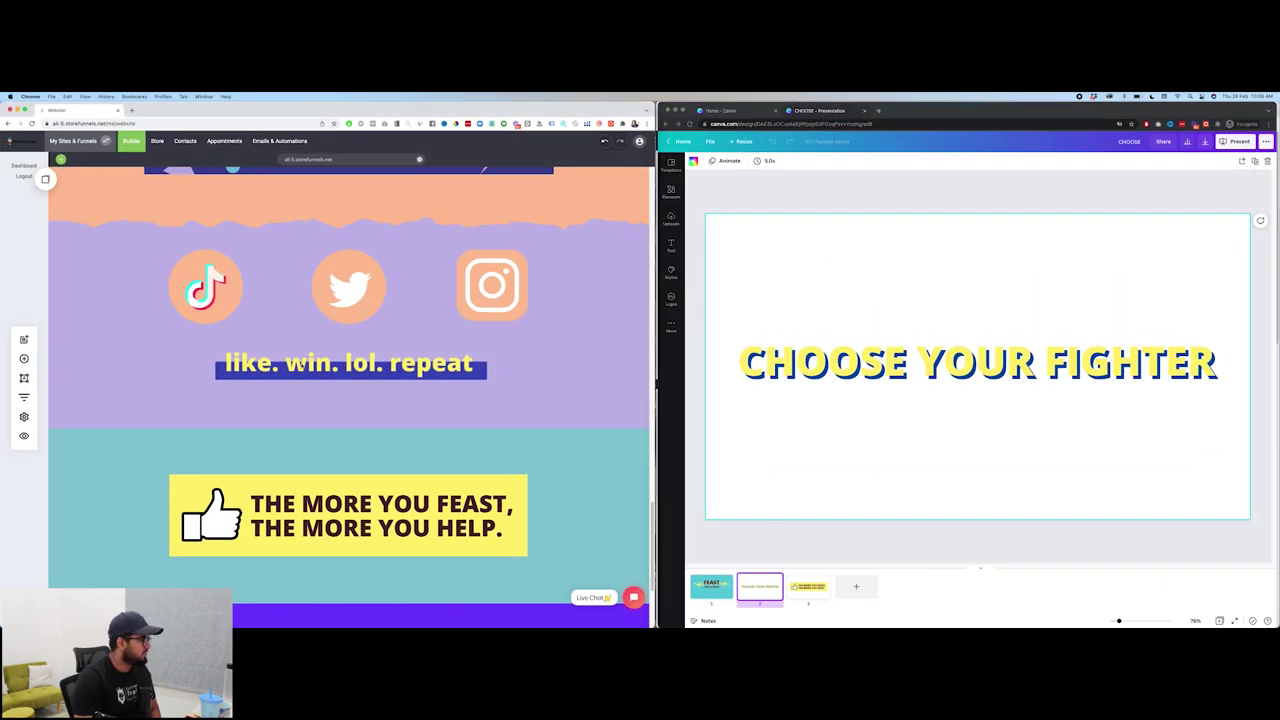
pyautogui.click(205, 285)
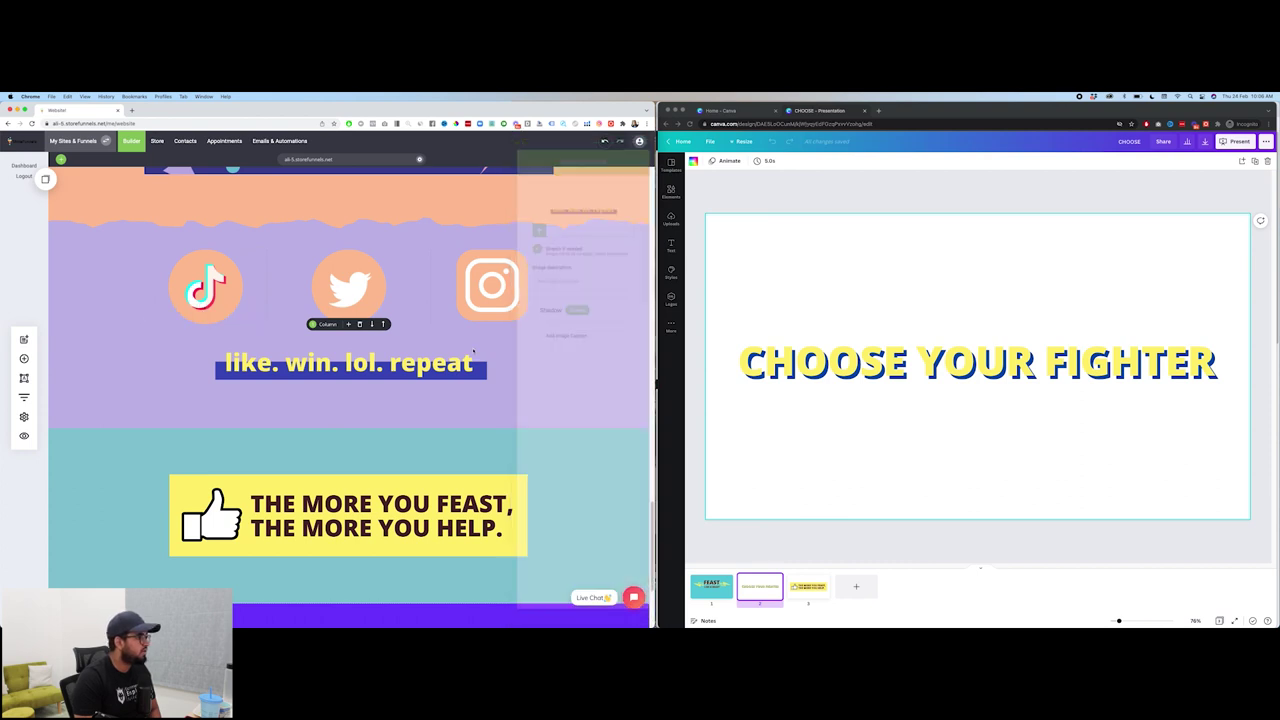
pyautogui.press('Escape')
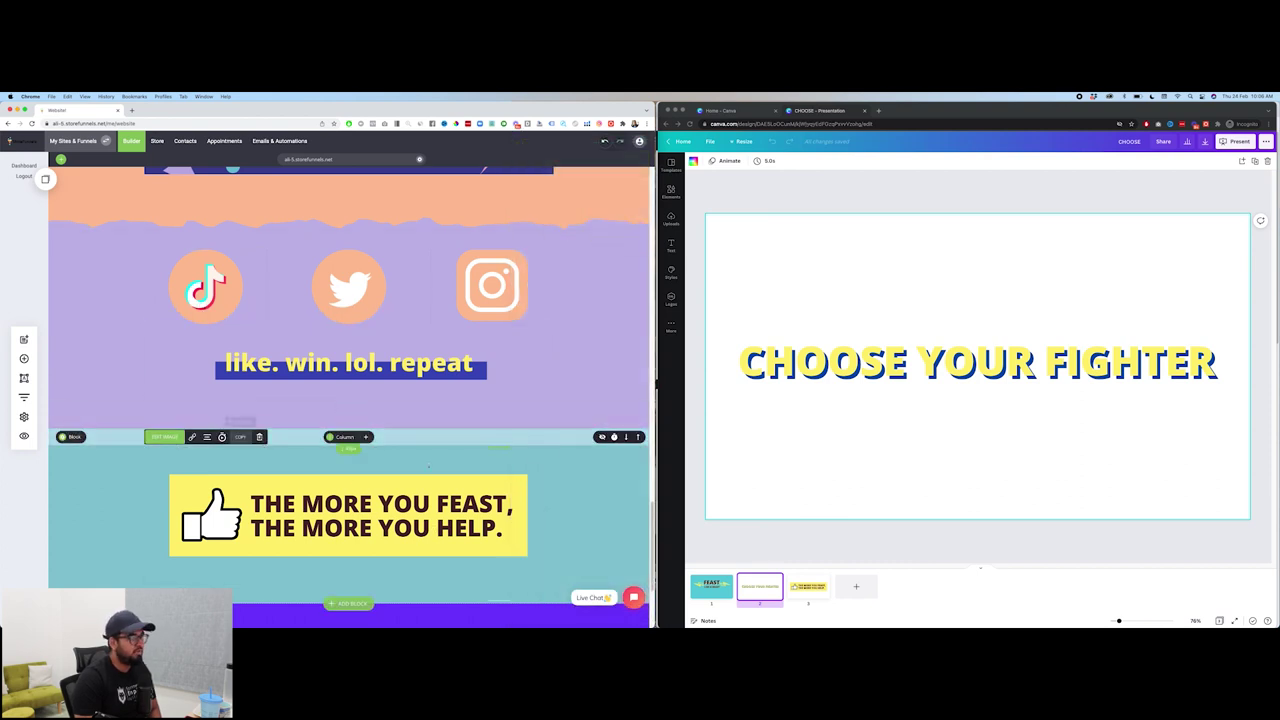
# Show Canva's "The more you feast, the more you help." banner page beside the matching website block and view the footer below it
pyautogui.click(1045, 513)
pyautogui.scroll(-1, 856, 410)
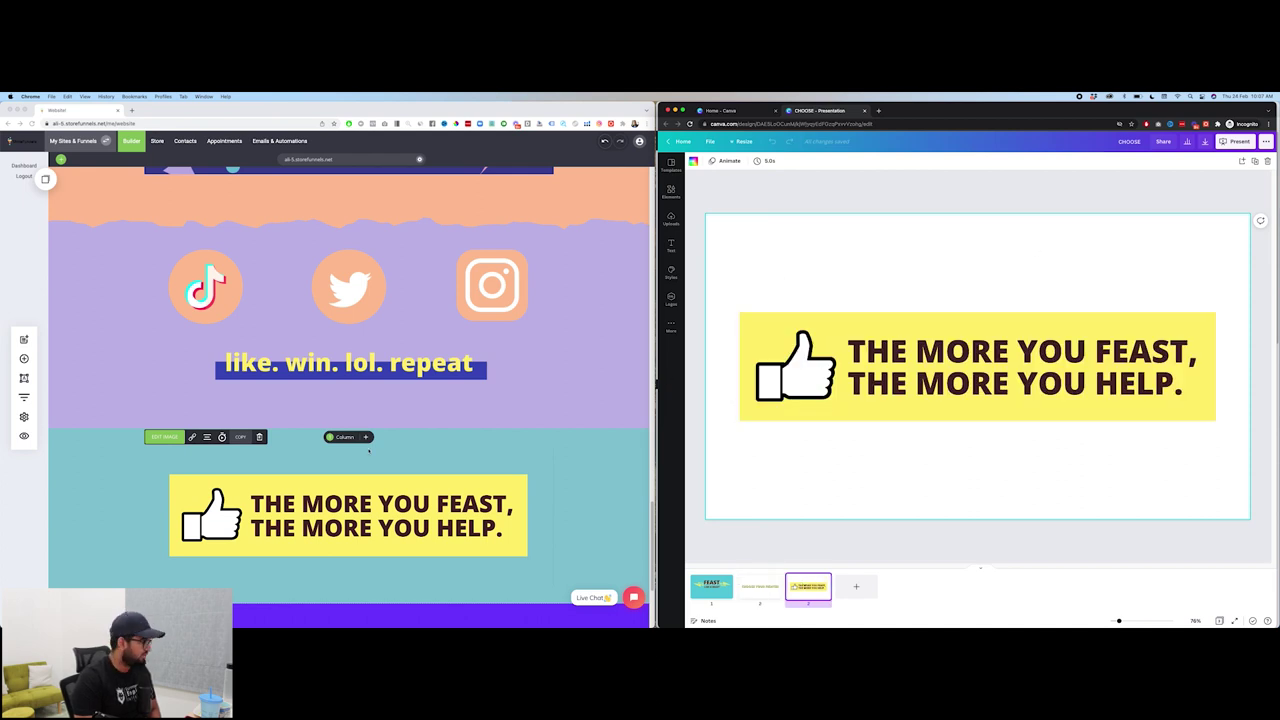
pyautogui.scroll(-3, 400, 465)
pyautogui.scroll(-2, 436, 480)
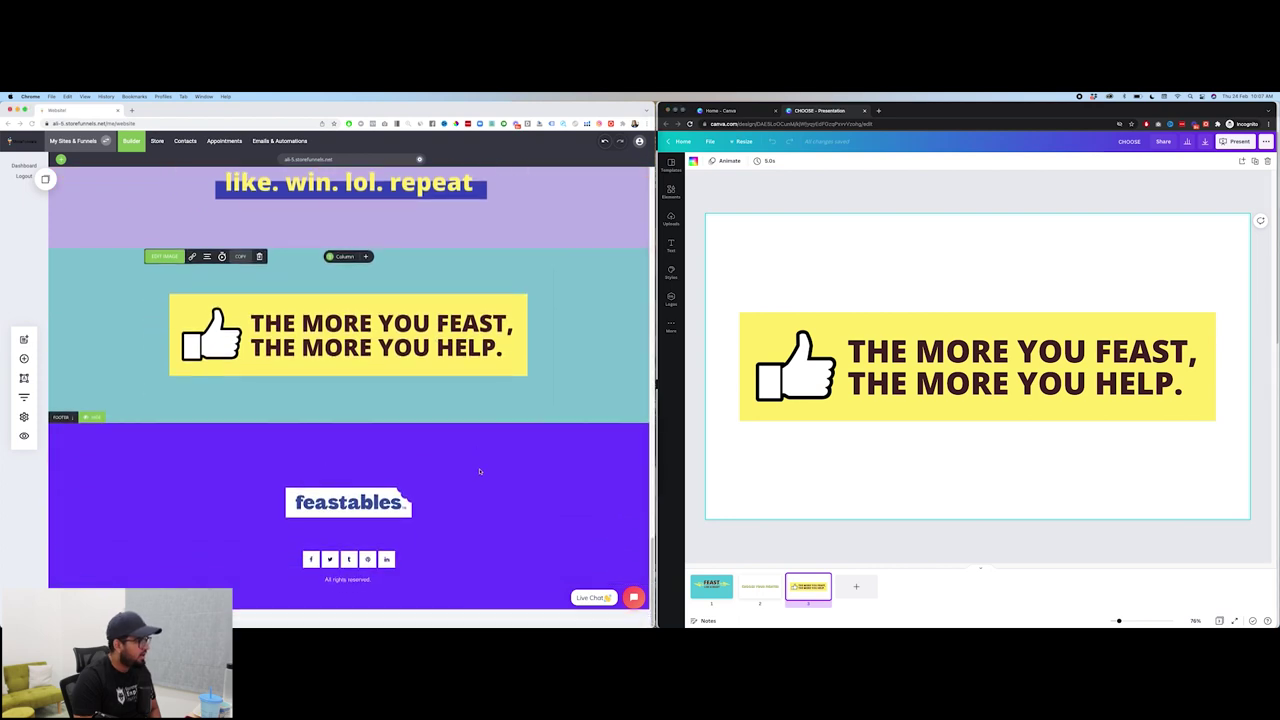
pyautogui.moveTo(85, 435)
pyautogui.click(74, 432)
pyautogui.click(74, 432)
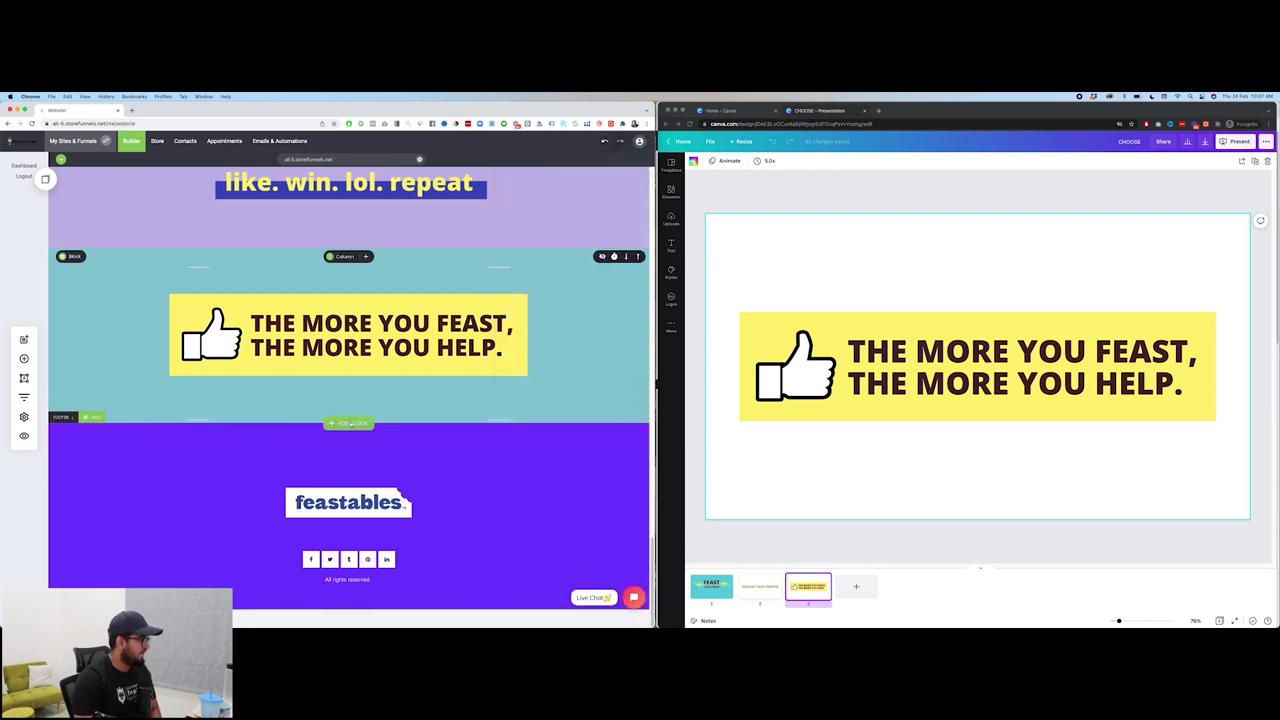
# Browse the Footers category of the block templates, close it without adding a block and return to the homepage's hero section
pyautogui.click(349, 414)
pyautogui.click(68, 362)
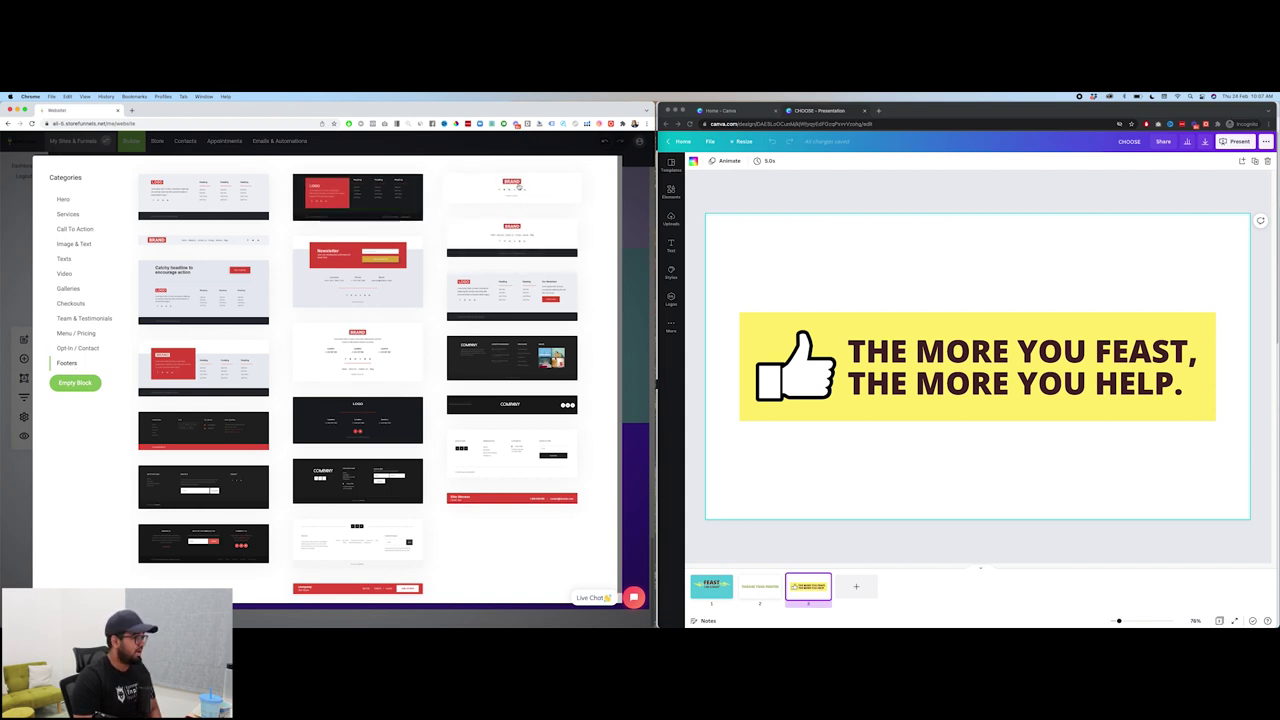
pyautogui.click(627, 200)
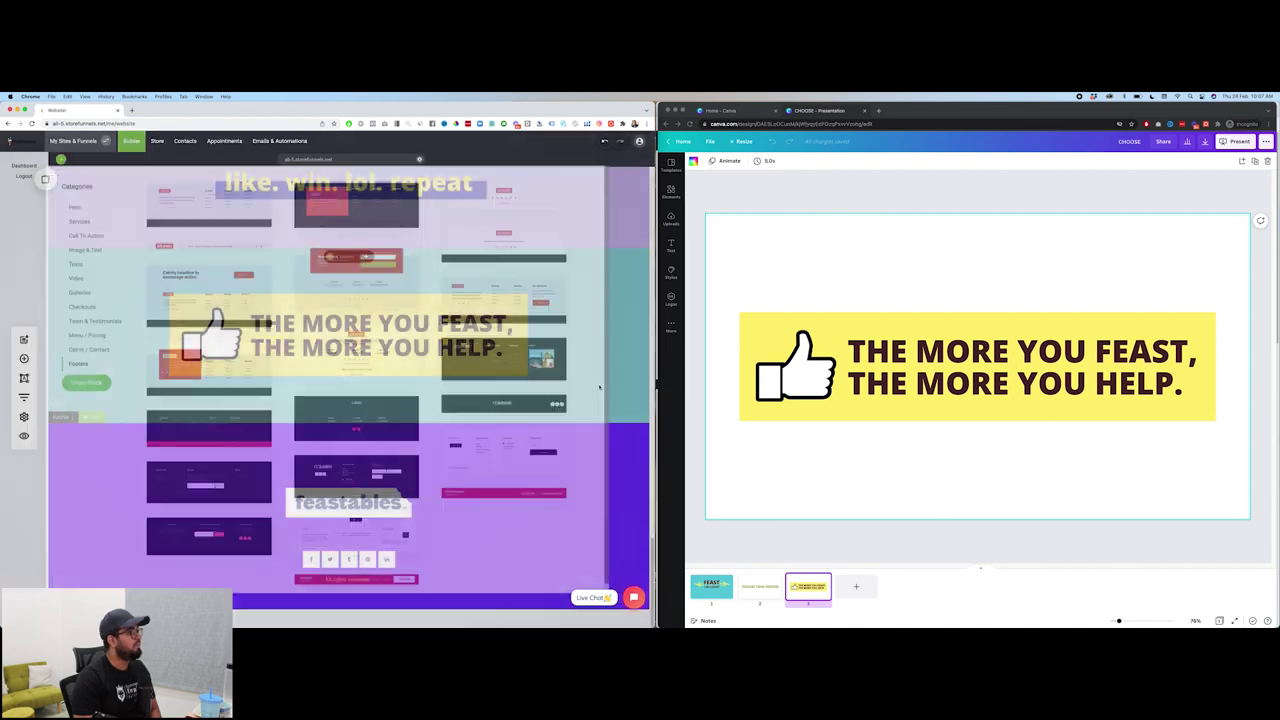
pyautogui.scroll(15, 627, 200)
pyautogui.scroll(5, 351, 396)
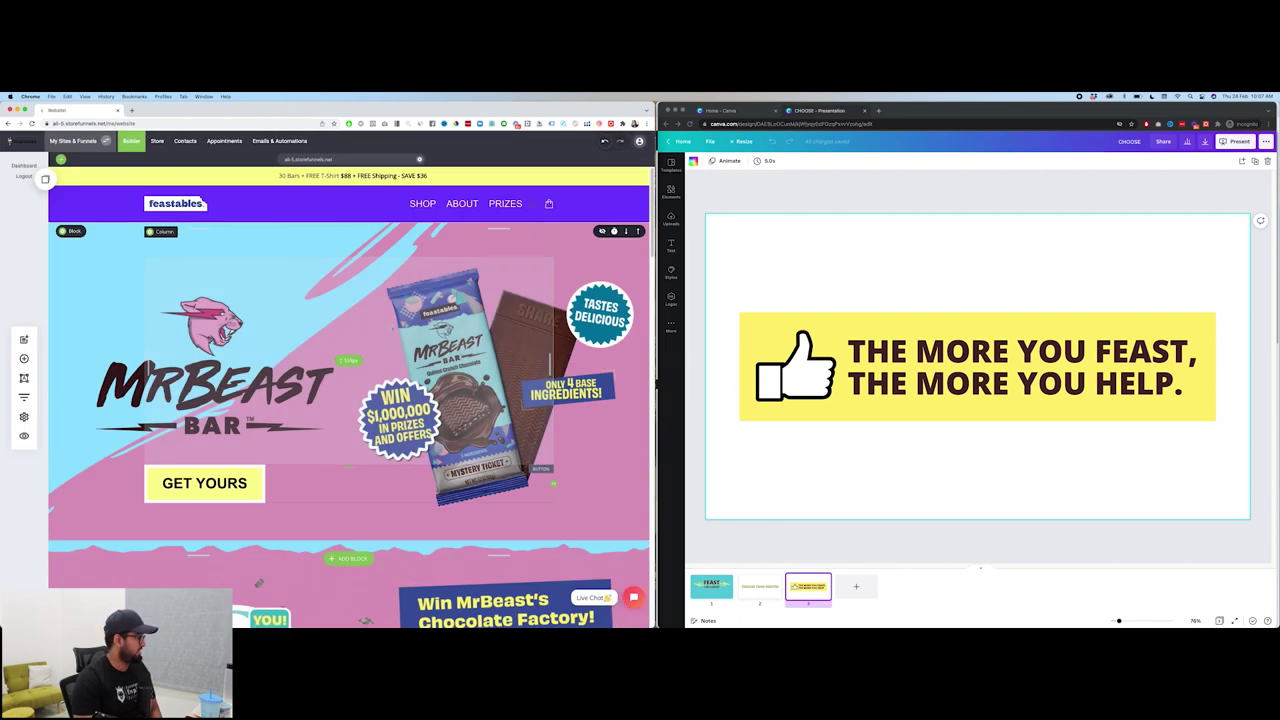